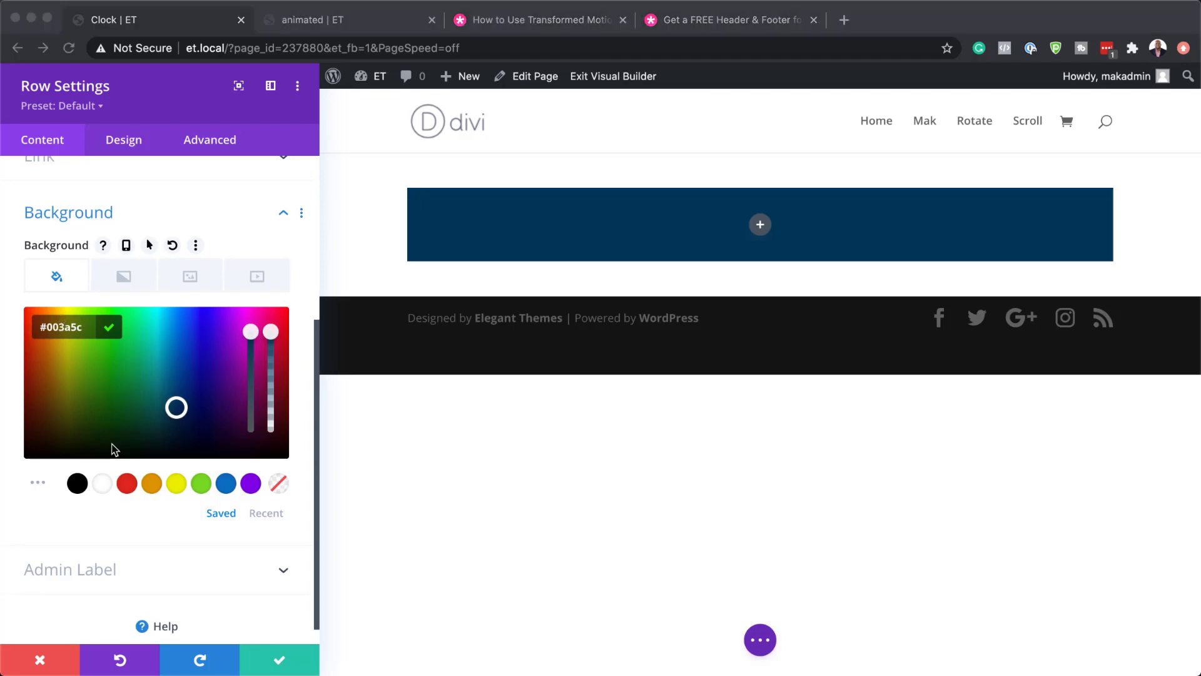
Step: Enable a custom gutter width for the row and set it to 1
{"action": "left_click", "coordinate": [131, 148]}
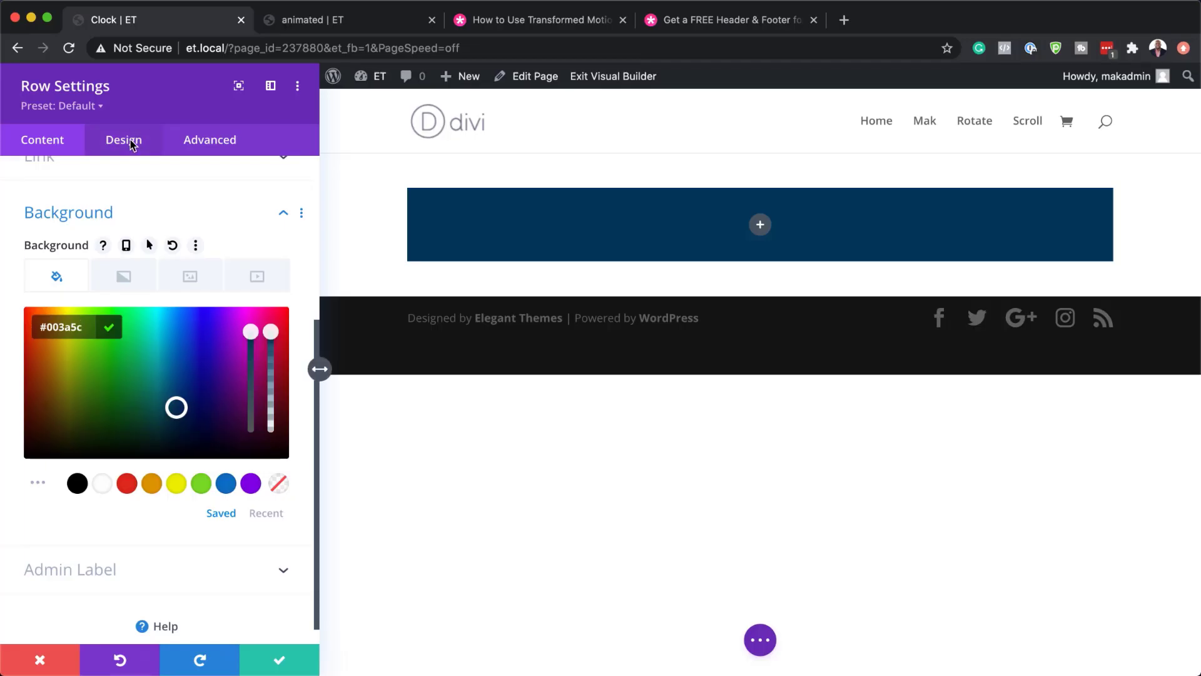
{"action": "left_click", "coordinate": [60, 224]}
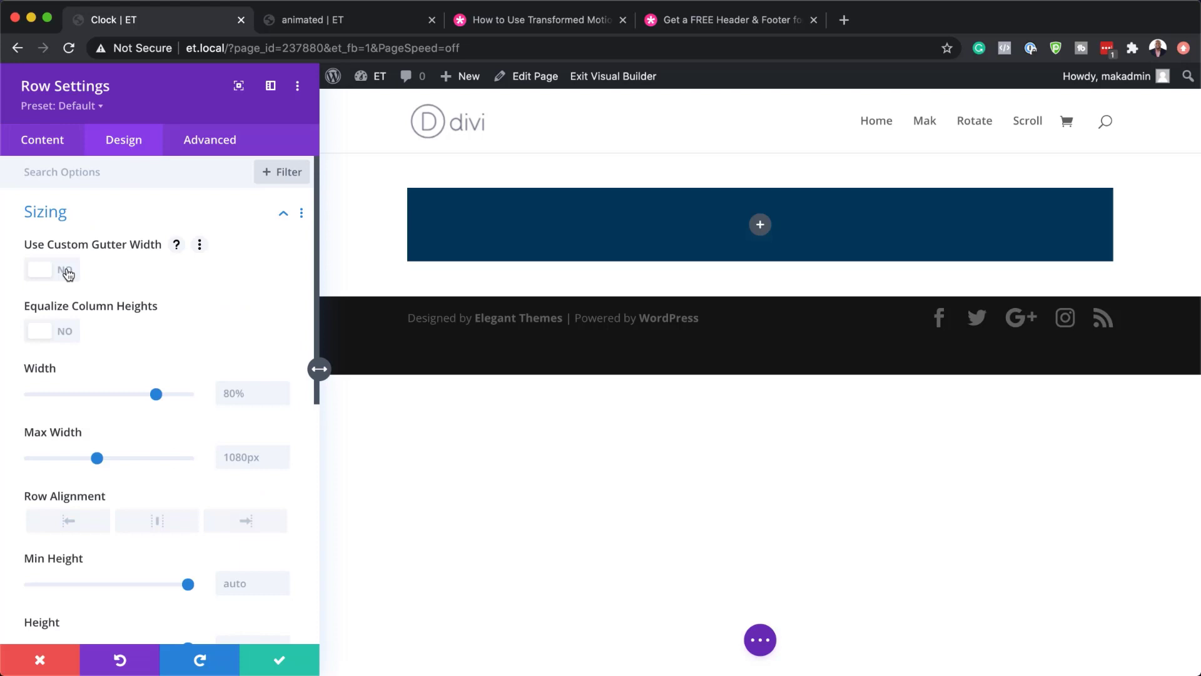
{"action": "left_click", "coordinate": [67, 274]}
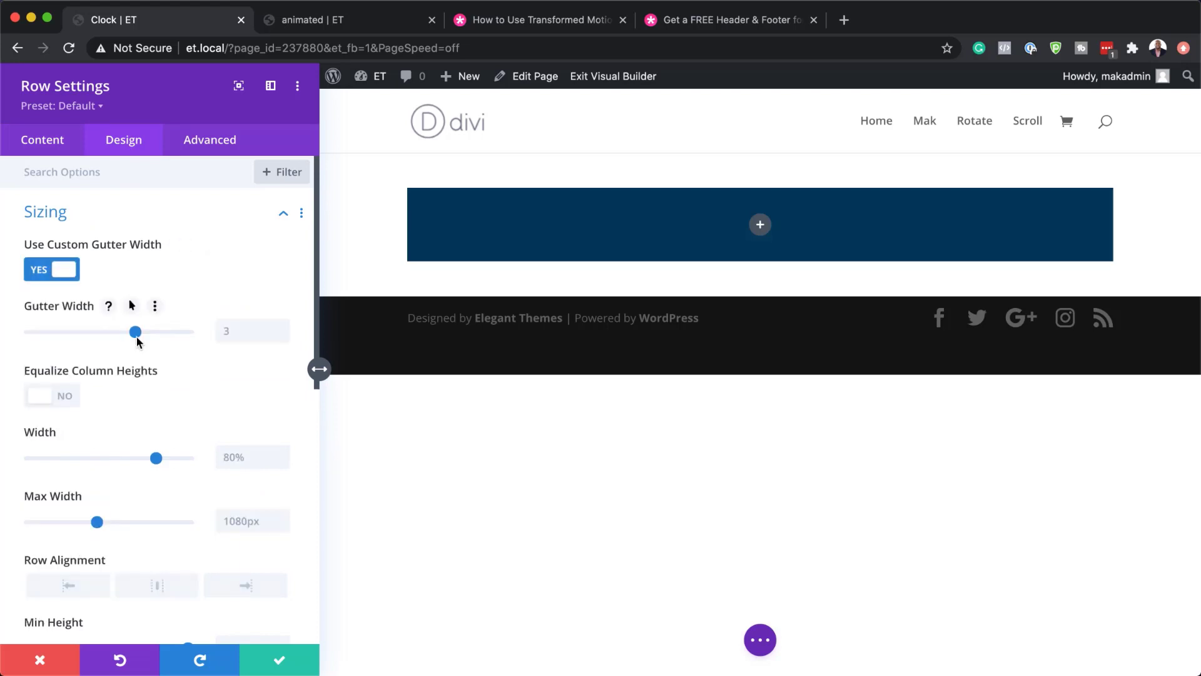
{"action": "left_click_drag", "start_coordinate": [136, 337], "coordinate": [43, 332]}
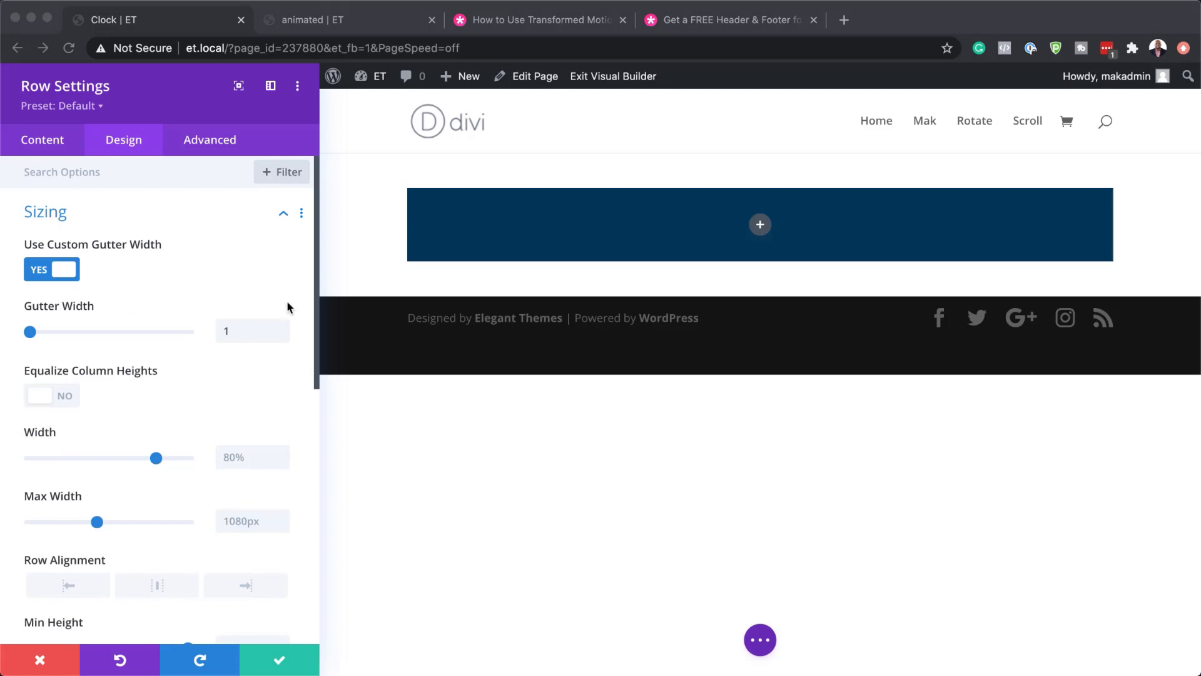
Step: Set the row's width to 50vw and its max width to 500px
{"action": "left_click", "coordinate": [237, 455]}
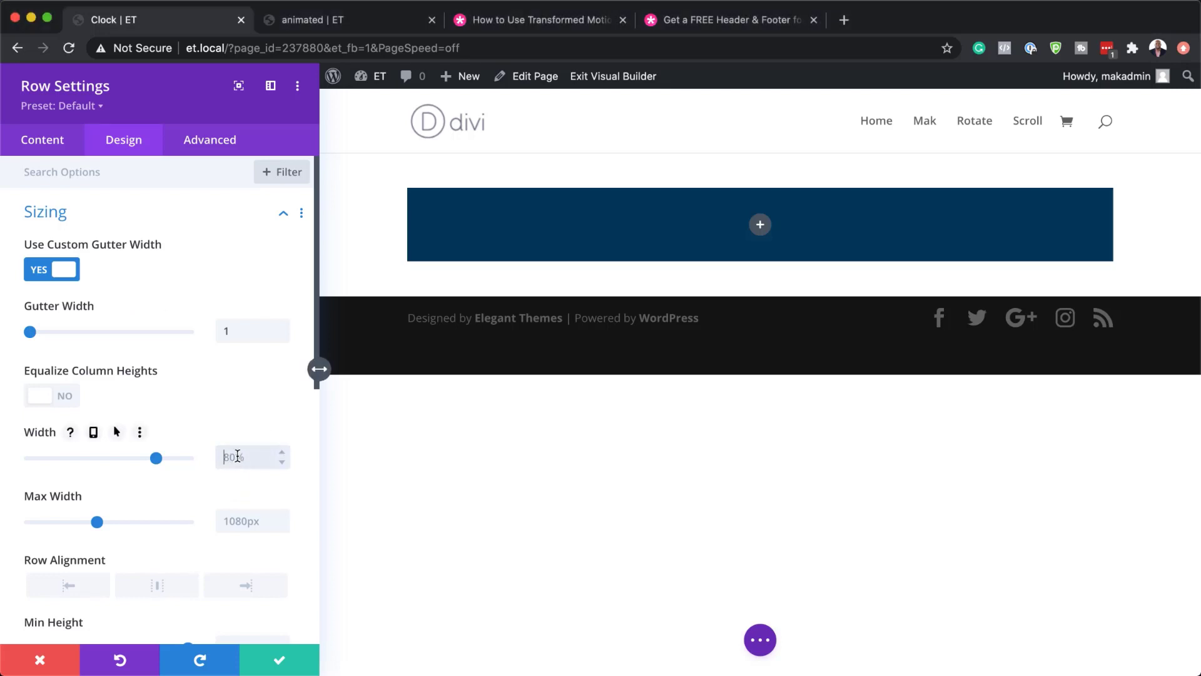
{"action": "type", "text": "50vw"}
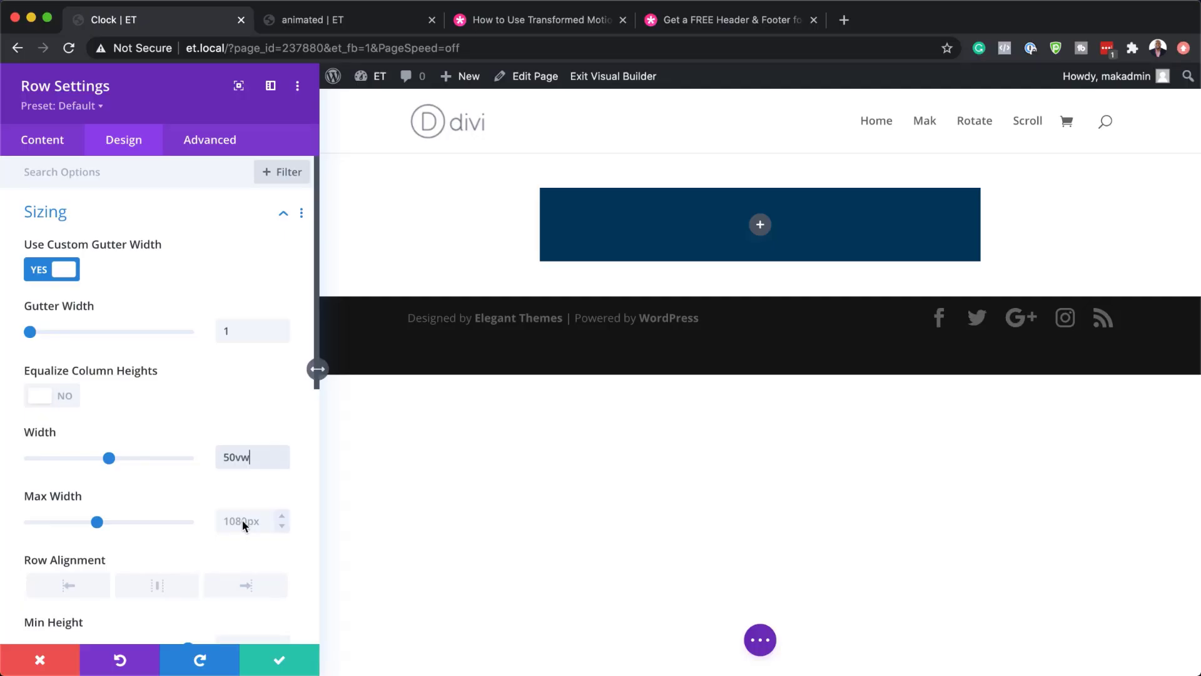
{"action": "left_click", "coordinate": [244, 523]}
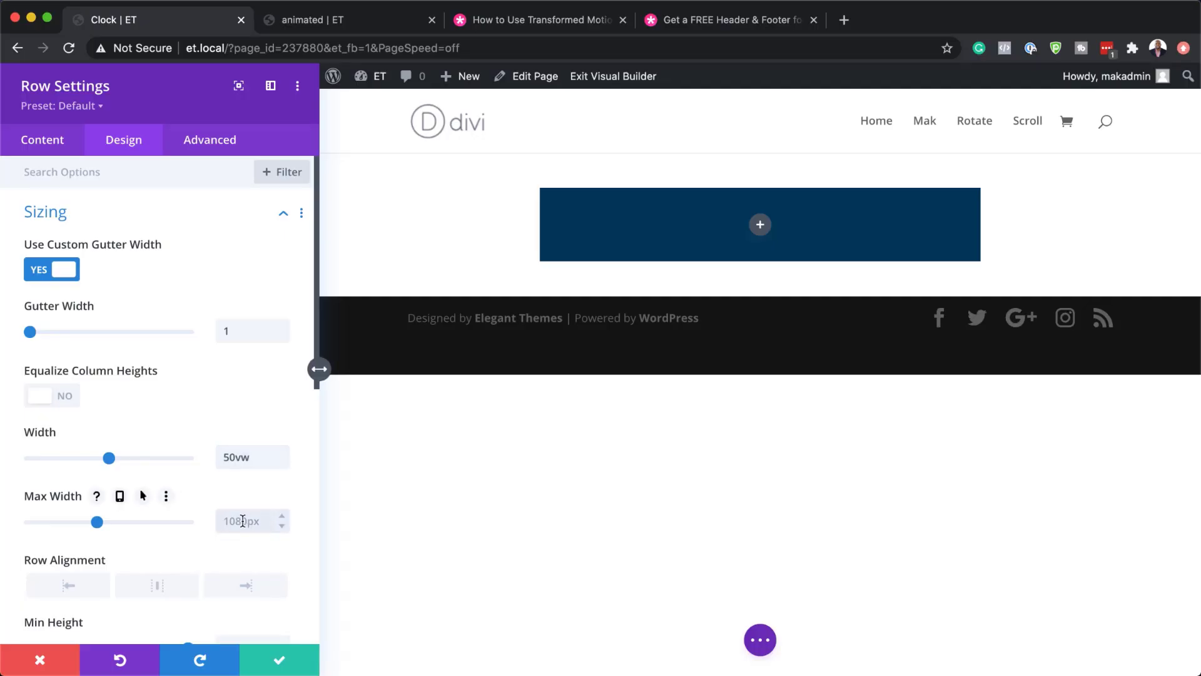
{"action": "type", "text": "500px"}
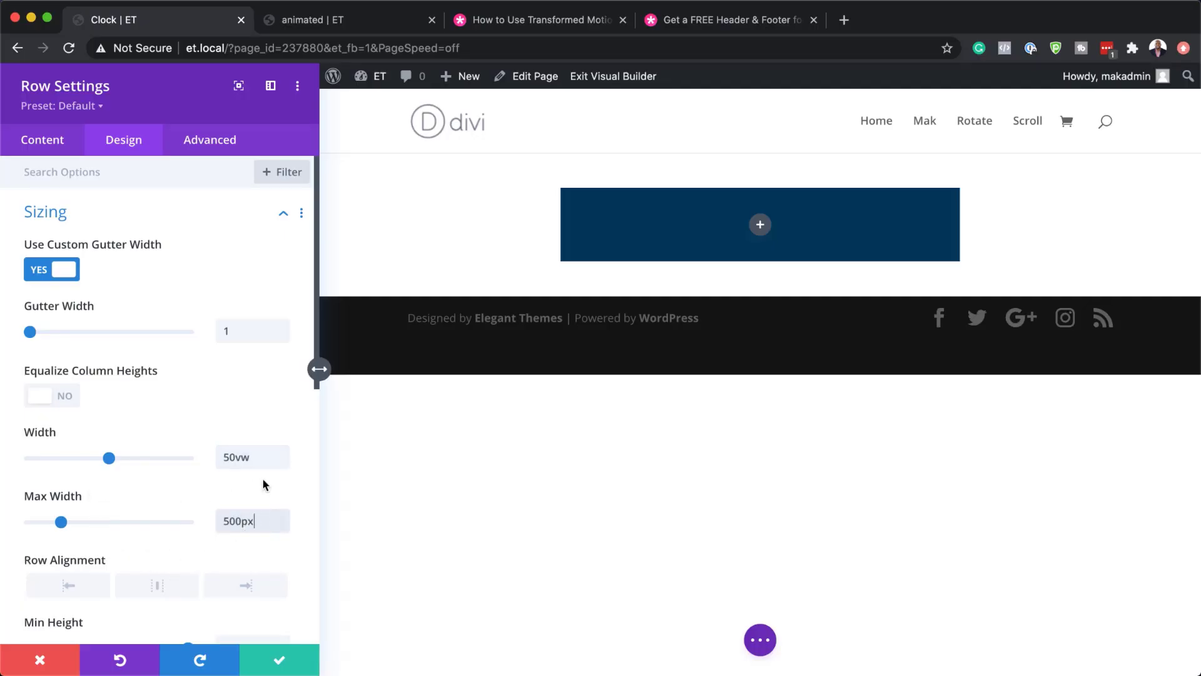
{"action": "scroll", "coordinate": [236, 571], "scroll_direction": "down", "scroll_amount": 3}
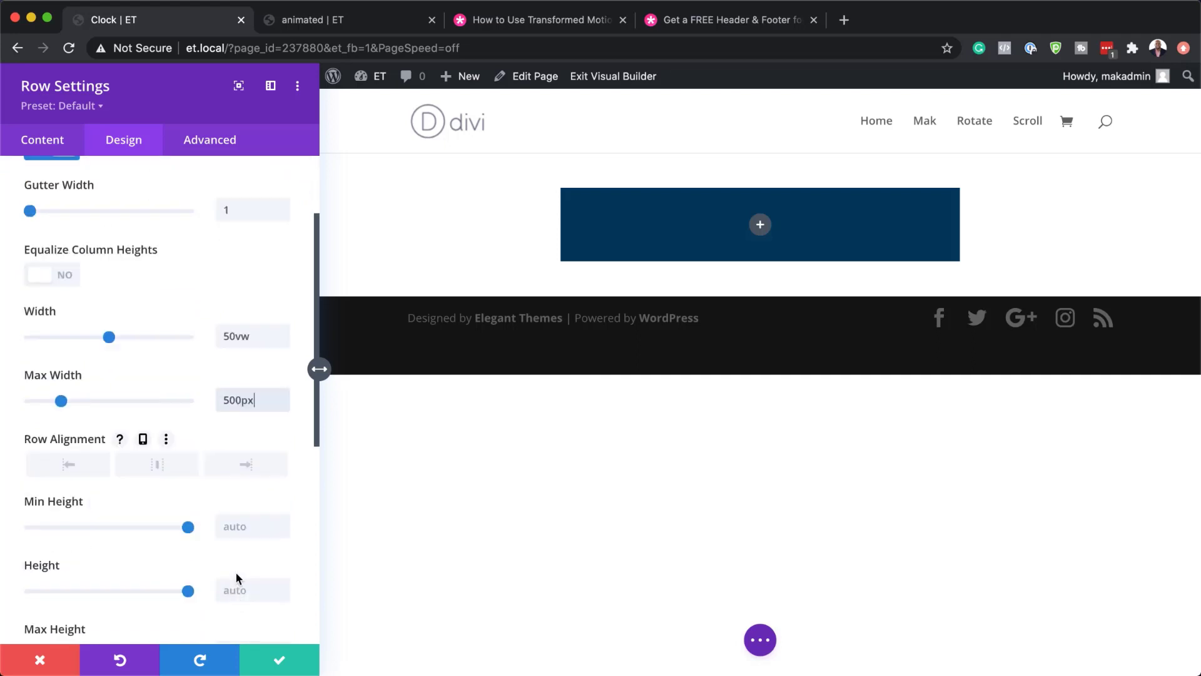
{"action": "left_click", "coordinate": [234, 525]}
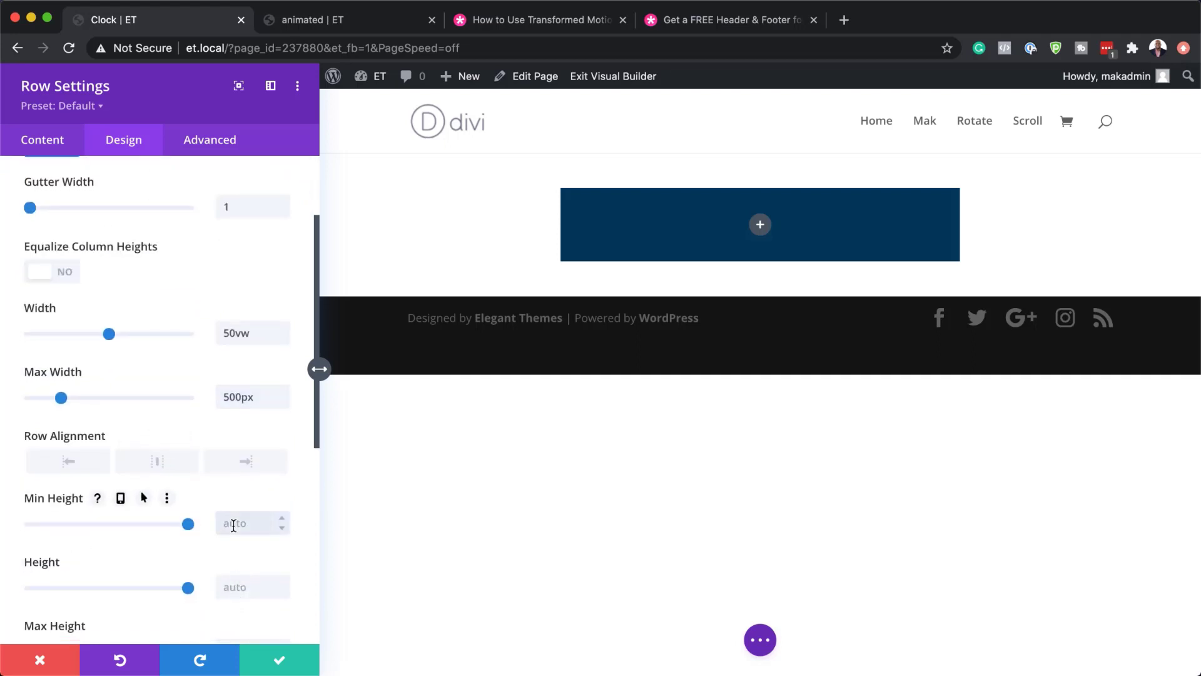
{"action": "type", "text": "500px"}
{"action": "key", "text": "Tab"}
{"action": "scroll", "coordinate": [150, 492], "scroll_direction": "down", "scroll_amount": 2}
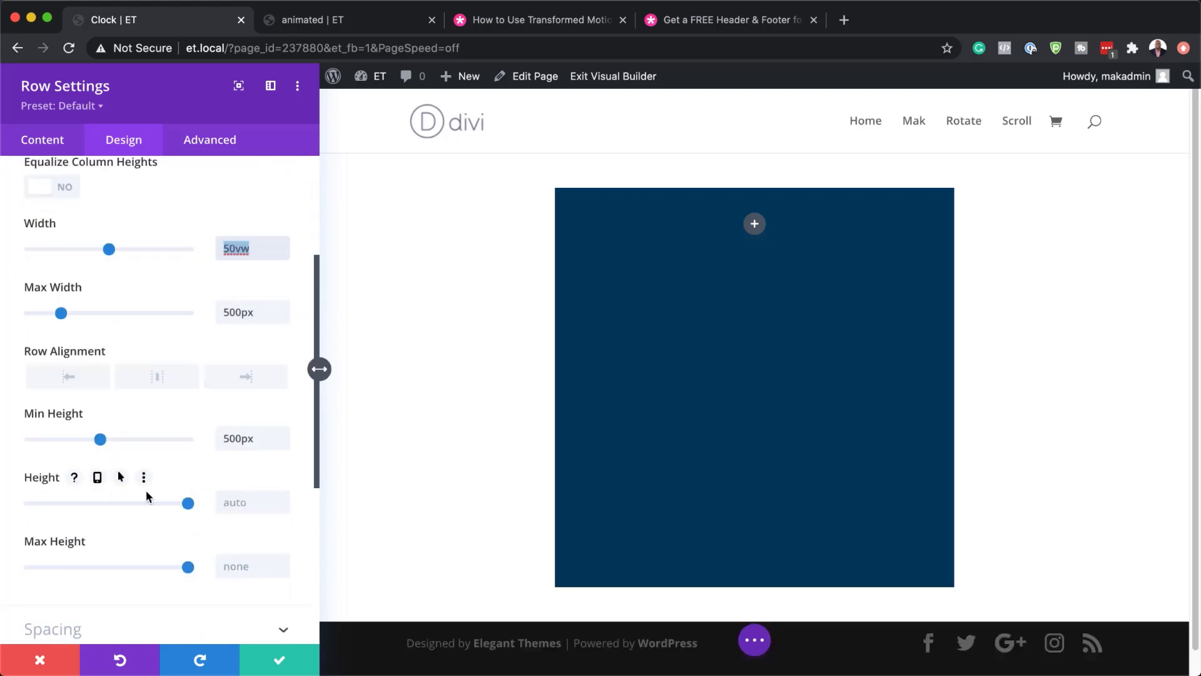
{"action": "double_click", "coordinate": [262, 440]}
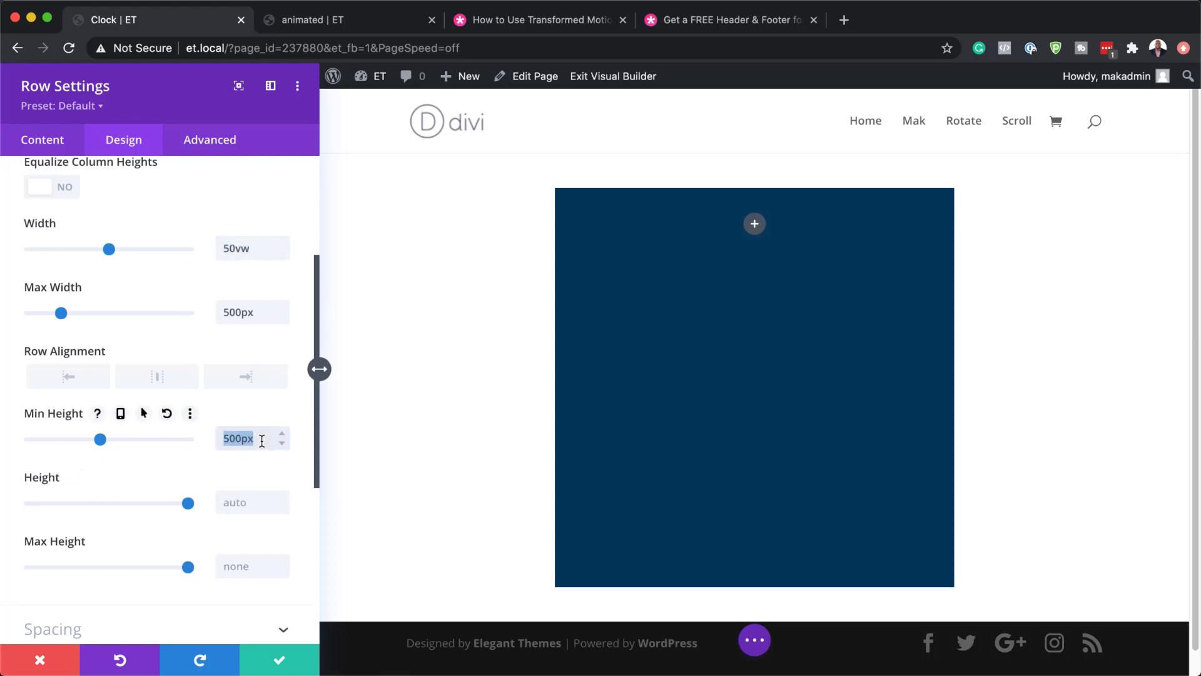
{"action": "key", "text": "BackSpace"}
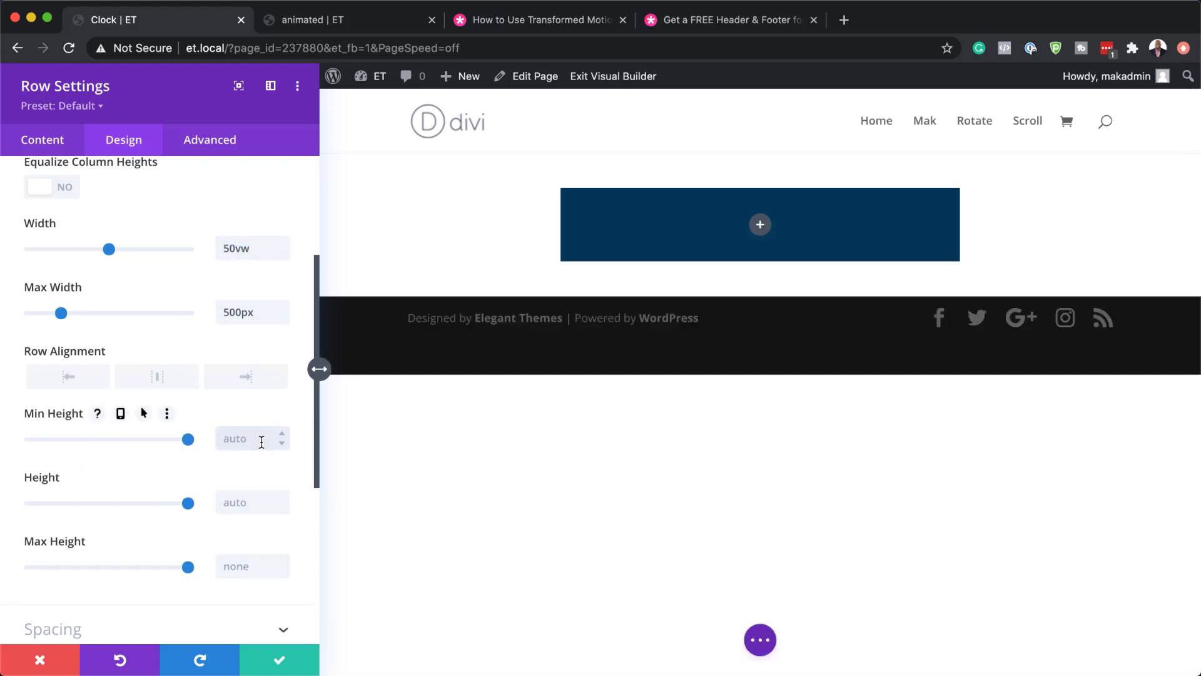
Step: Set the row's max height to 500px and its height to 50vw
{"action": "left_click", "coordinate": [242, 568]}
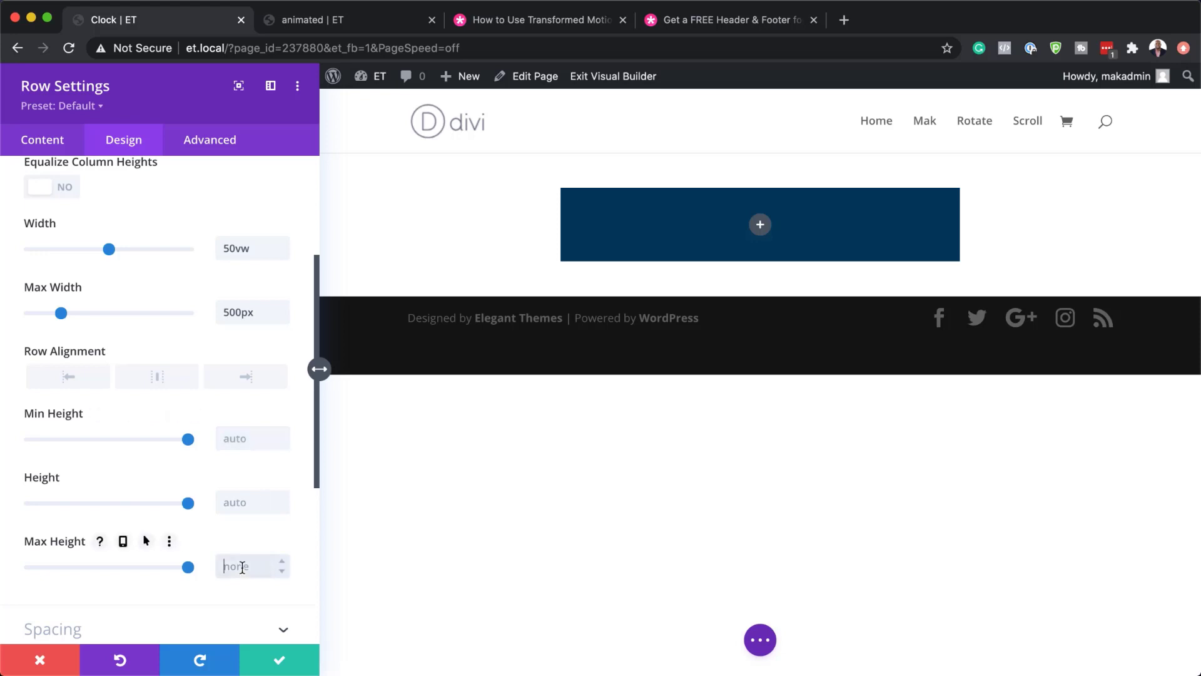
{"action": "type", "text": "500px"}
{"action": "left_click", "coordinate": [235, 503]}
{"action": "type", "text": "50vw"}
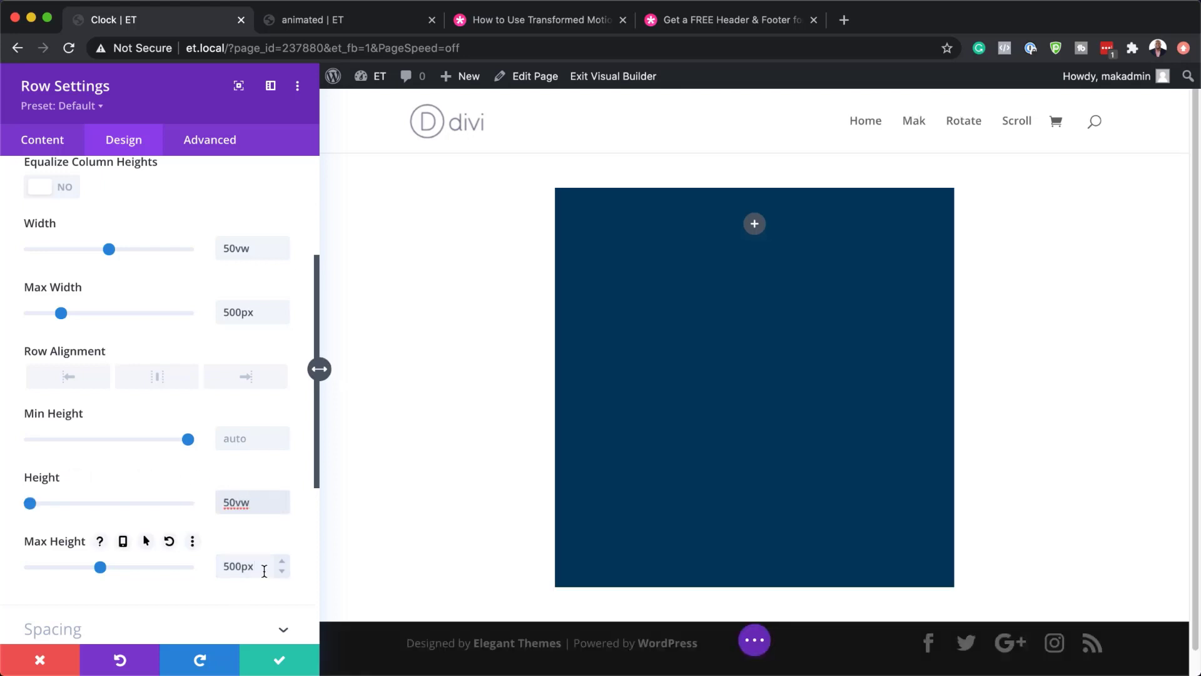
Step: Round all four corners of the row's border to 50%
{"action": "scroll", "coordinate": [181, 376], "scroll_direction": "down", "scroll_amount": 5}
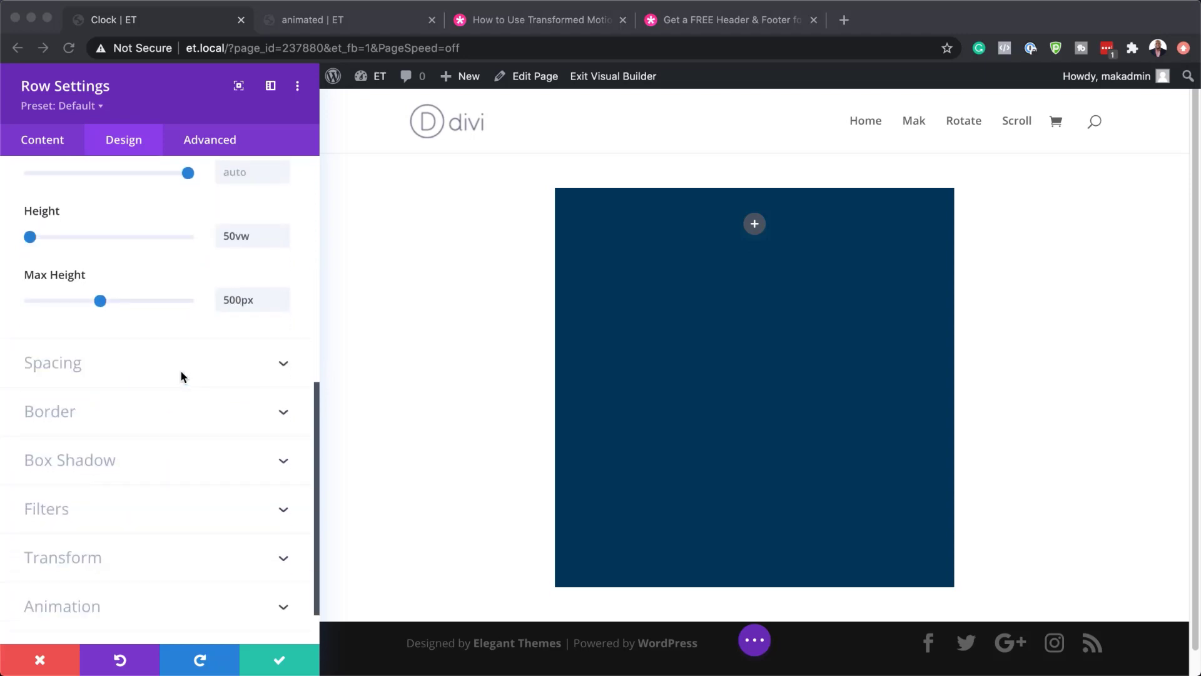
{"action": "left_click", "coordinate": [124, 390]}
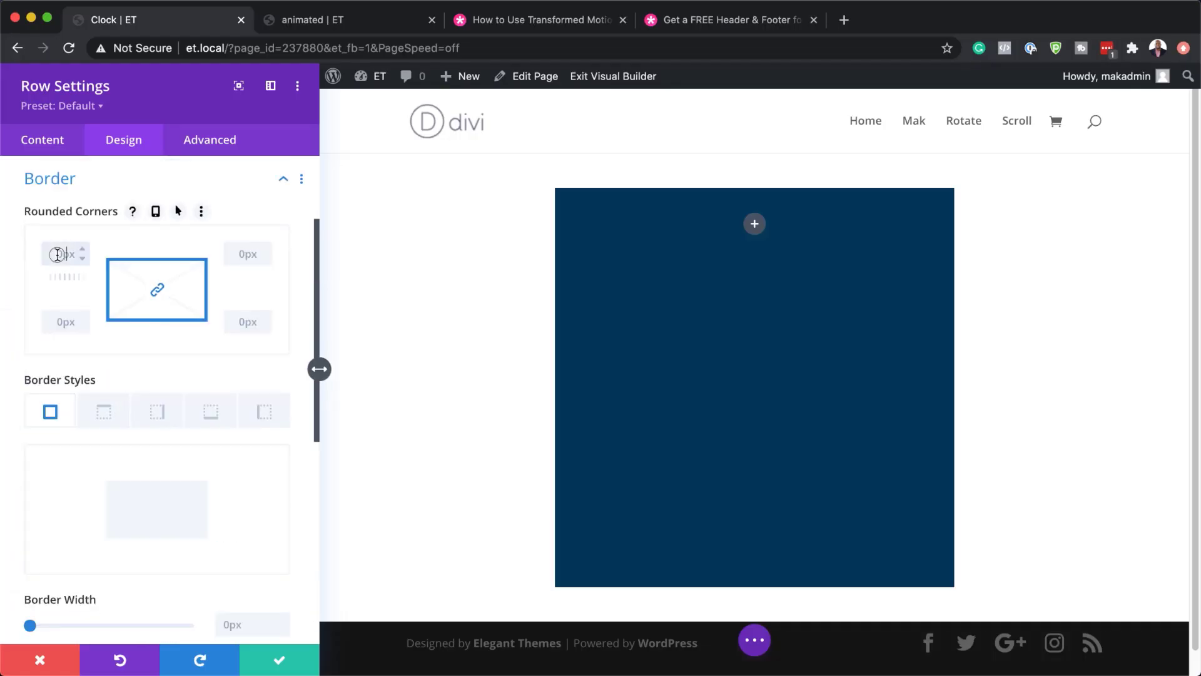
{"action": "type", "text": "50%"}
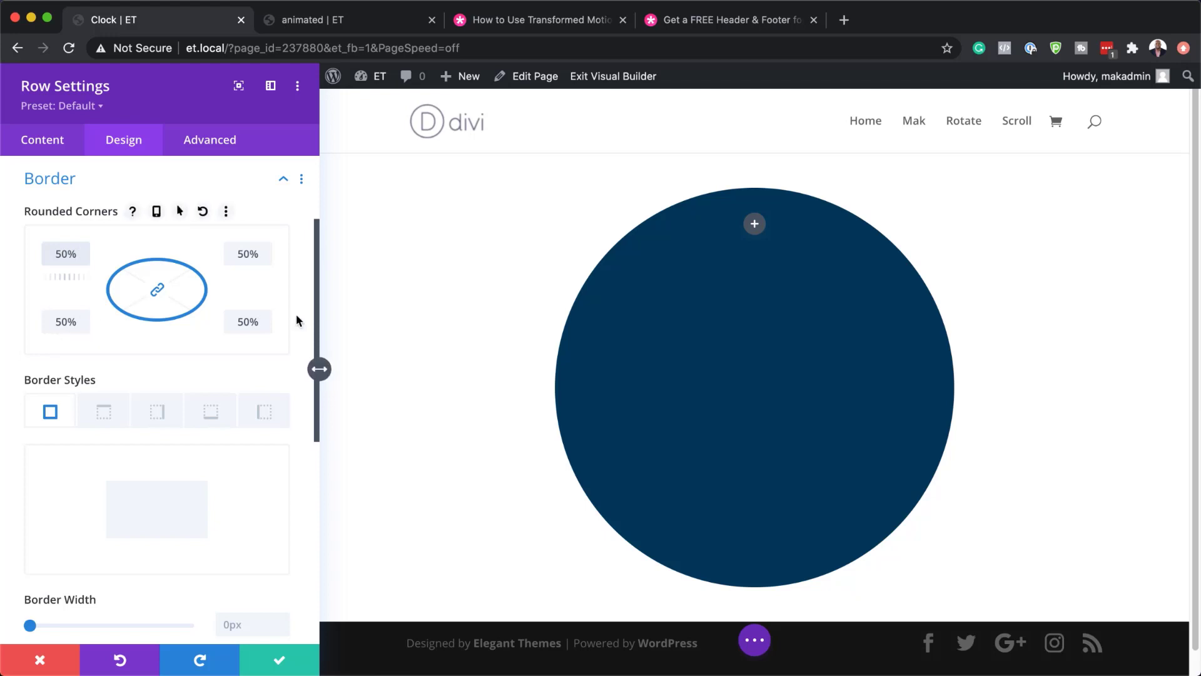
Step: Give the row a white border 15px wide on all sides
{"action": "scroll", "coordinate": [231, 369], "scroll_direction": "down", "scroll_amount": 5}
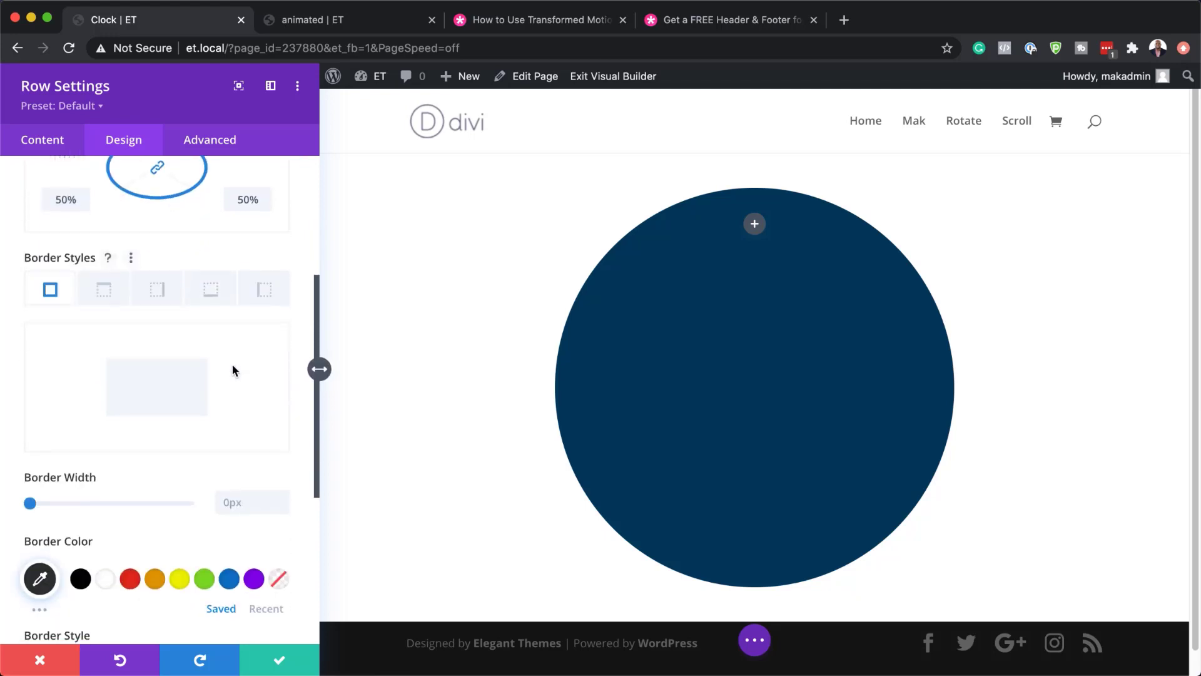
{"action": "left_click", "coordinate": [238, 447]}
{"action": "type", "text": "1"}
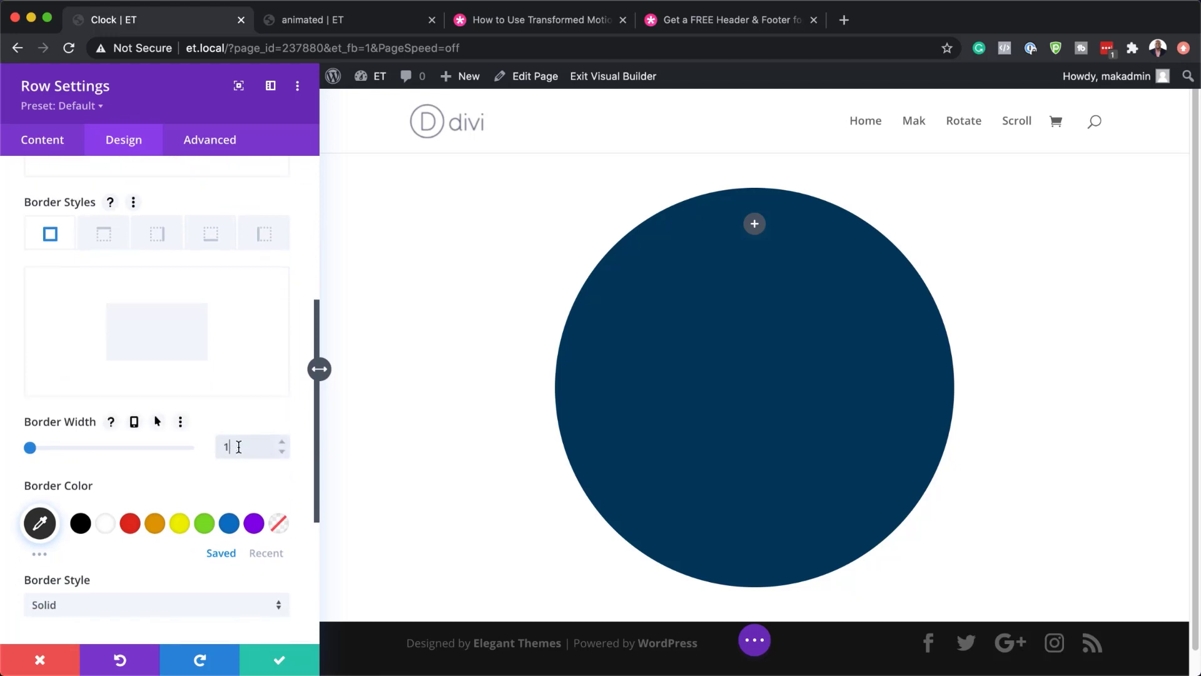
{"action": "type", "text": "5px"}
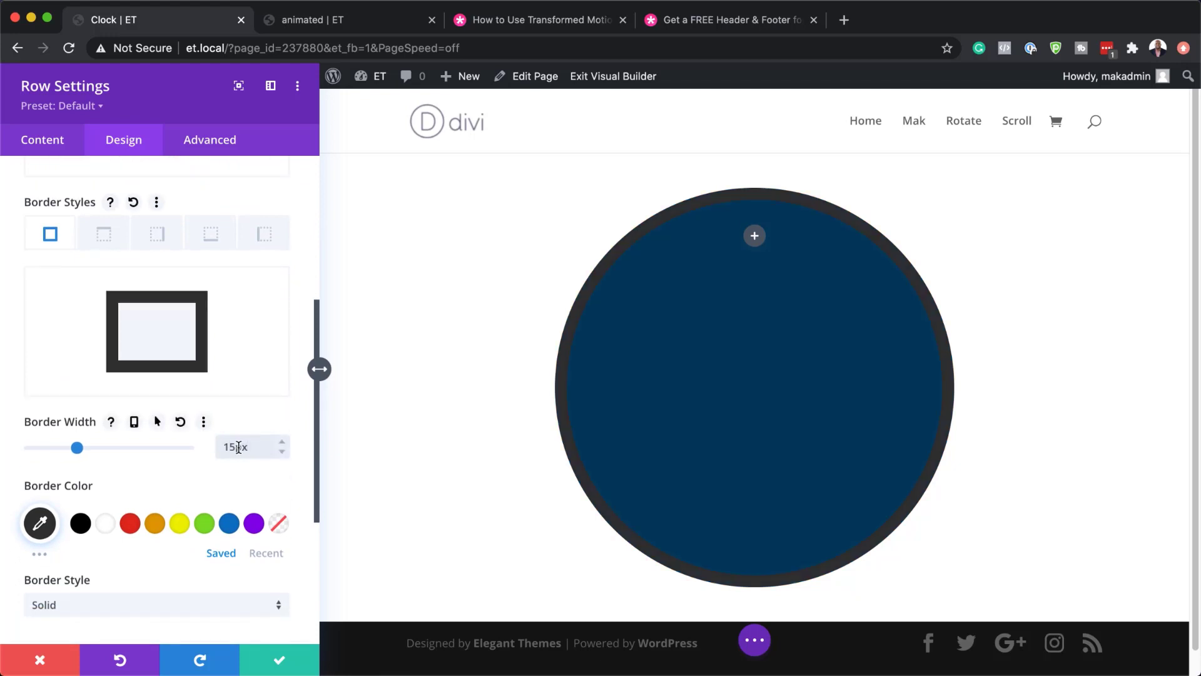
{"action": "left_click", "coordinate": [105, 523]}
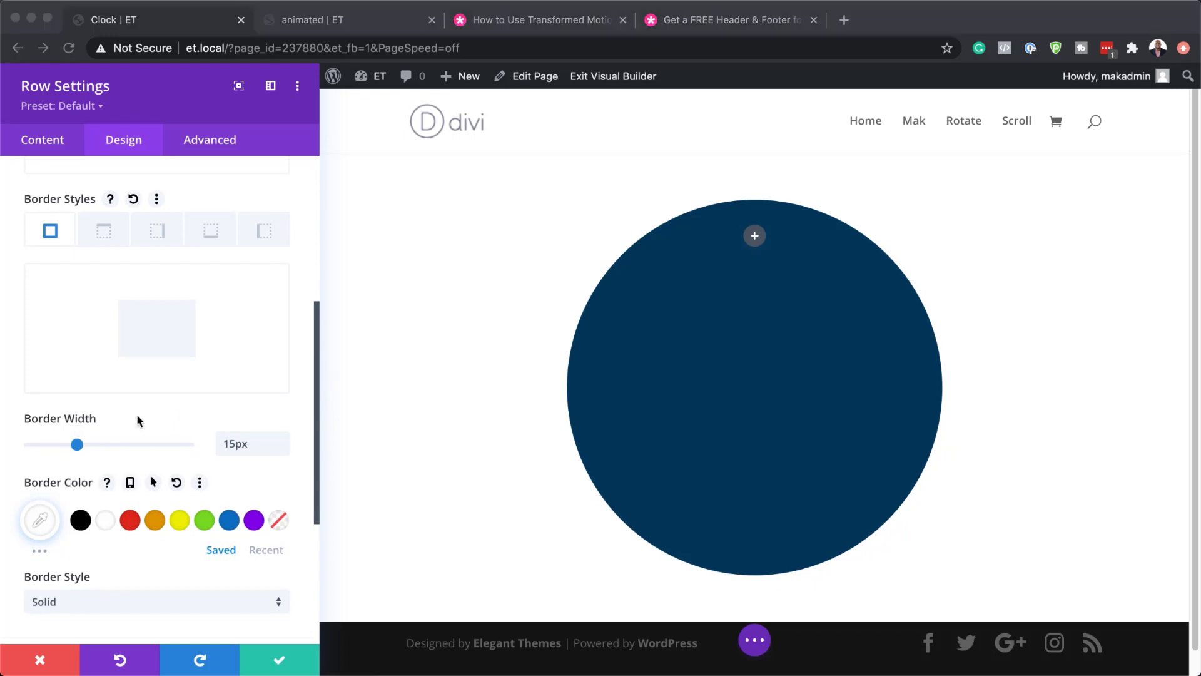
Step: Apply the soft all-around box shadow preset to the row
{"action": "scroll", "coordinate": [200, 482], "scroll_direction": "down", "scroll_amount": 3}
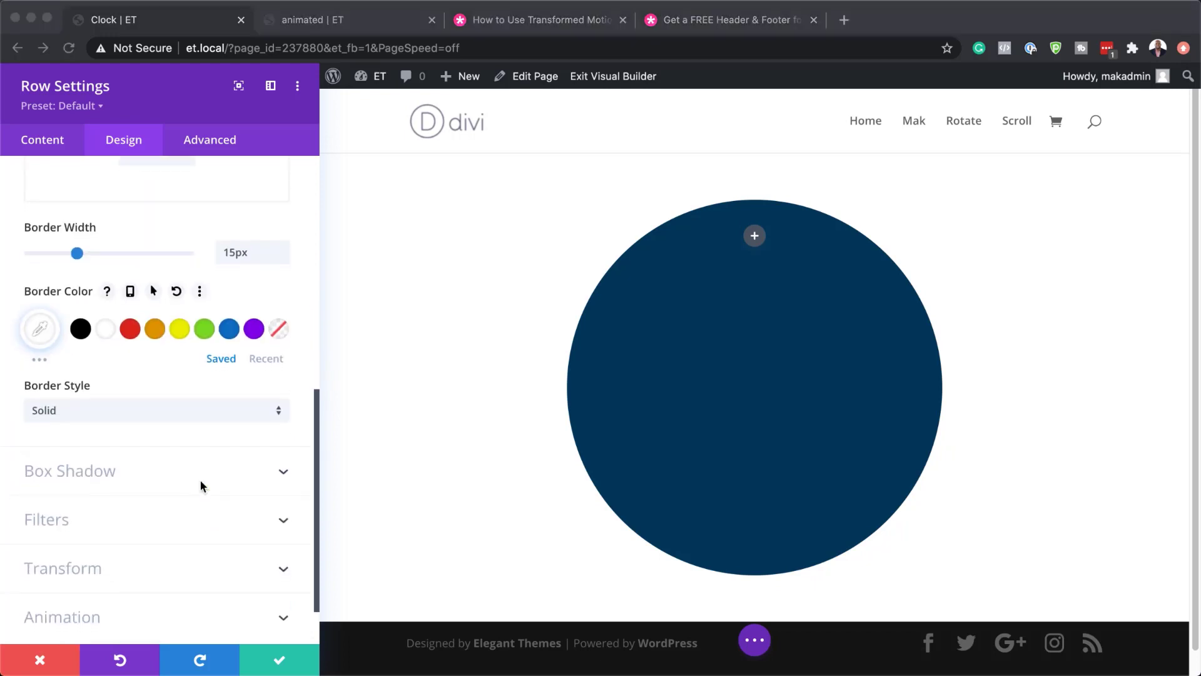
{"action": "left_click", "coordinate": [88, 473]}
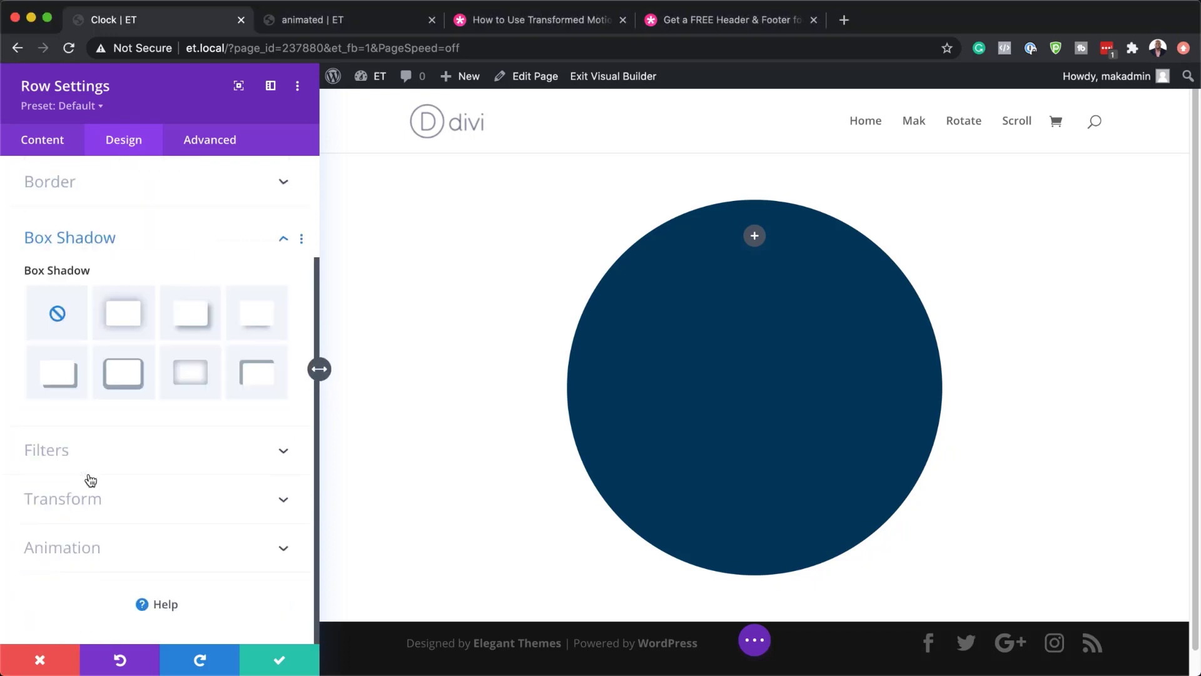
{"action": "left_click", "coordinate": [128, 320]}
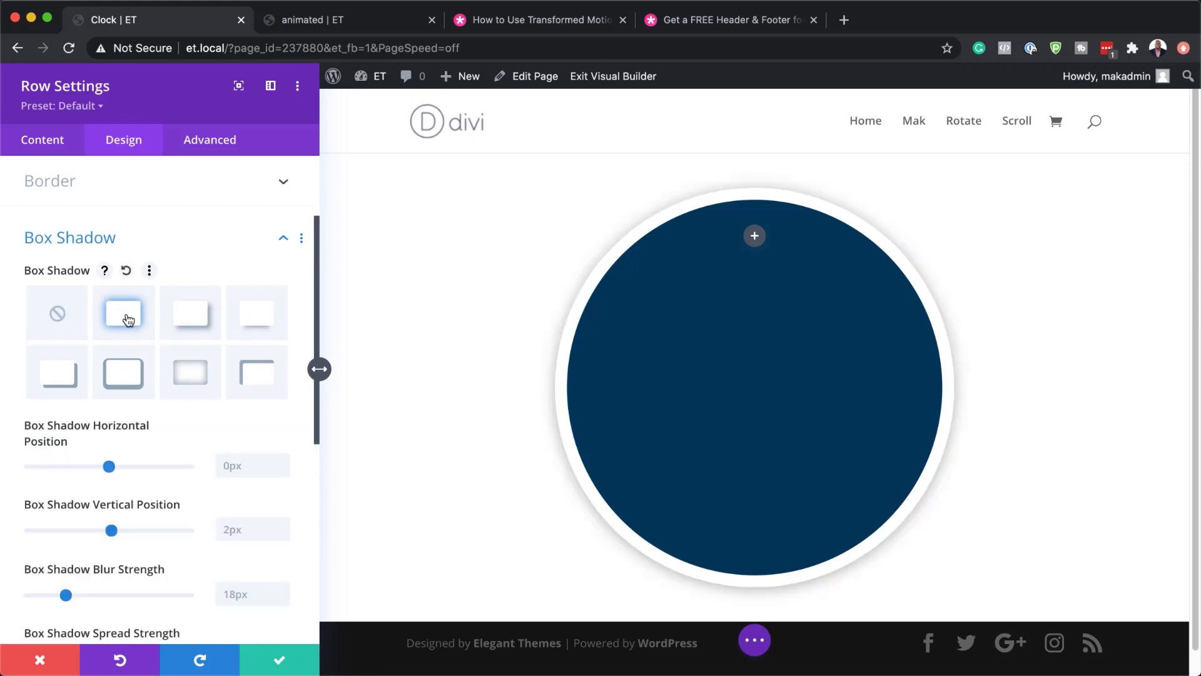
Step: Set the box shadow's vertical position to 0px and its blur strength to 68px
{"action": "scroll", "coordinate": [213, 497], "scroll_direction": "down", "scroll_amount": 1}
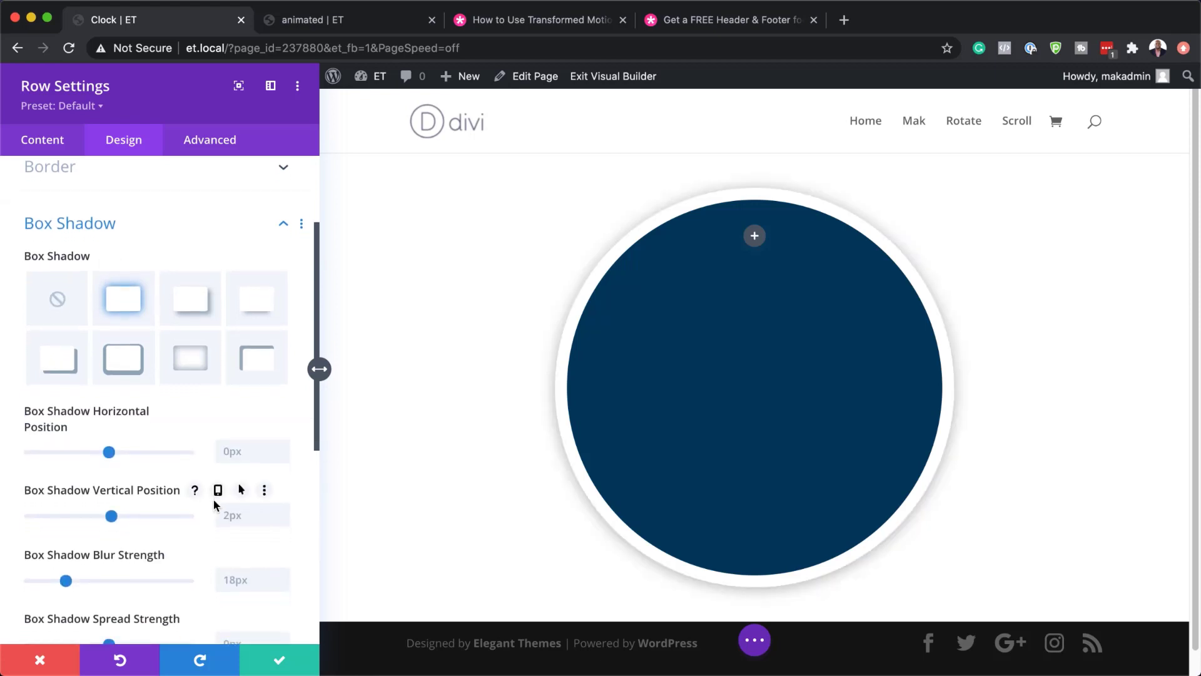
{"action": "scroll", "coordinate": [213, 505], "scroll_direction": "down", "scroll_amount": 1}
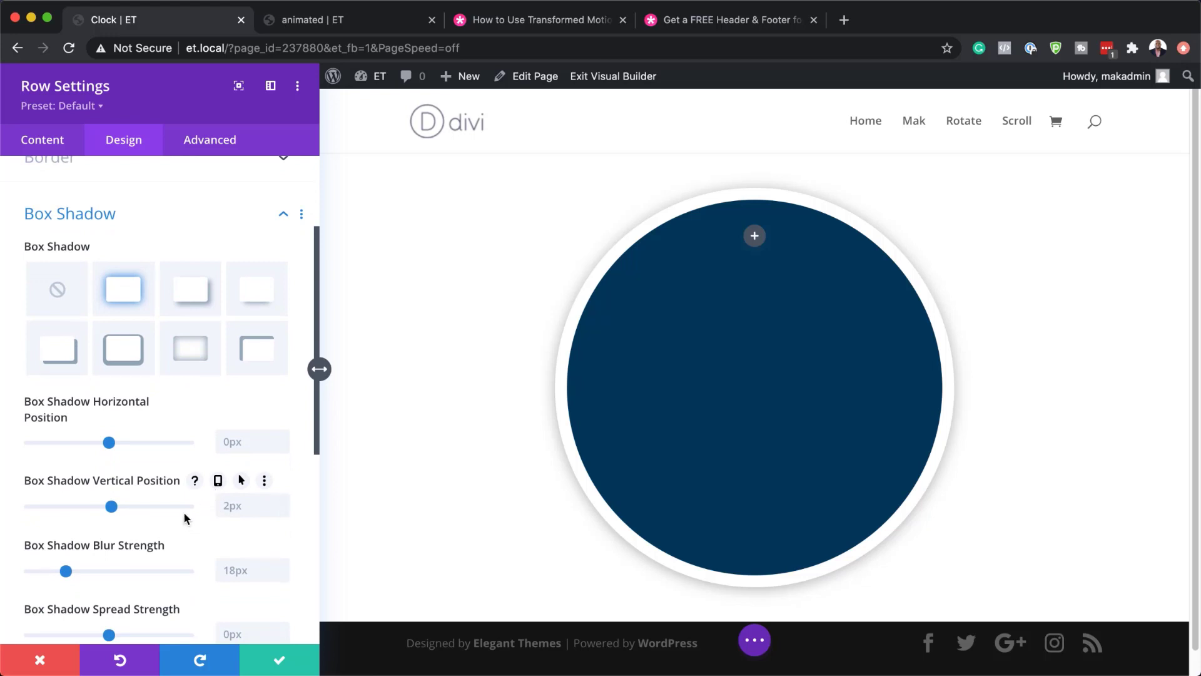
{"action": "double_click", "coordinate": [236, 505]}
{"action": "type", "text": "0px"}
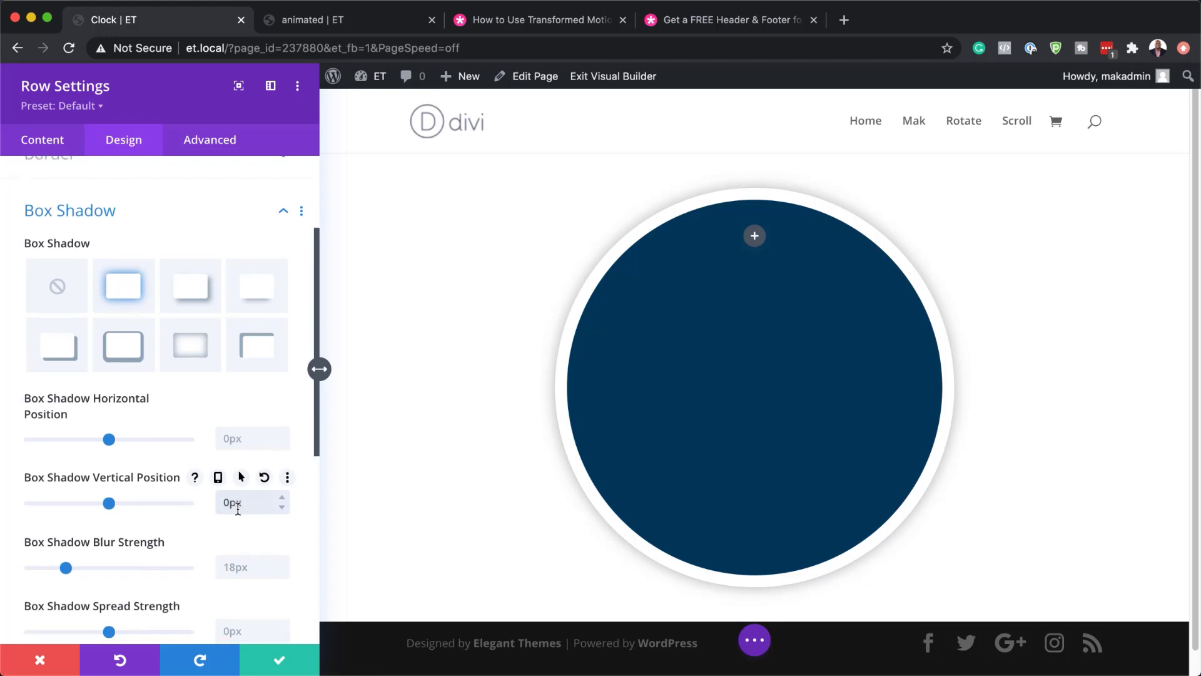
{"action": "scroll", "coordinate": [239, 507], "scroll_direction": "down", "scroll_amount": 2}
{"action": "left_click", "coordinate": [244, 527]}
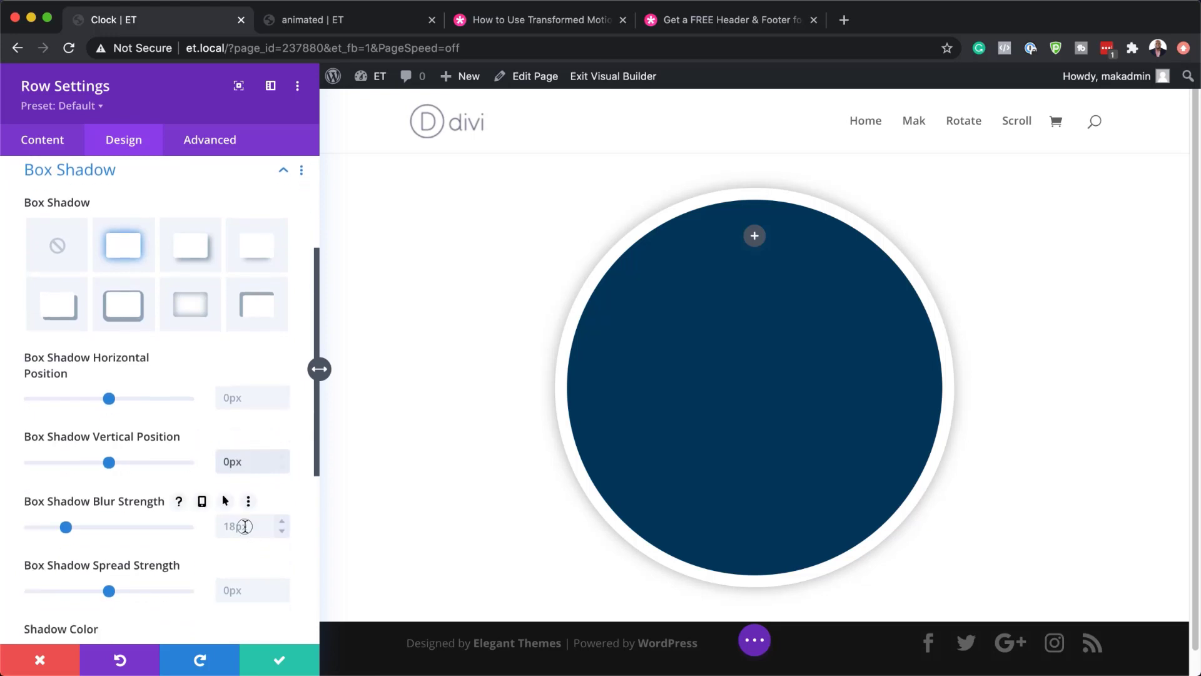
{"action": "type", "text": "68px"}
Step: Set the row's box shadow color to rgba(0,0,0,0.22)
{"action": "scroll", "coordinate": [244, 529], "scroll_direction": "down", "scroll_amount": 5}
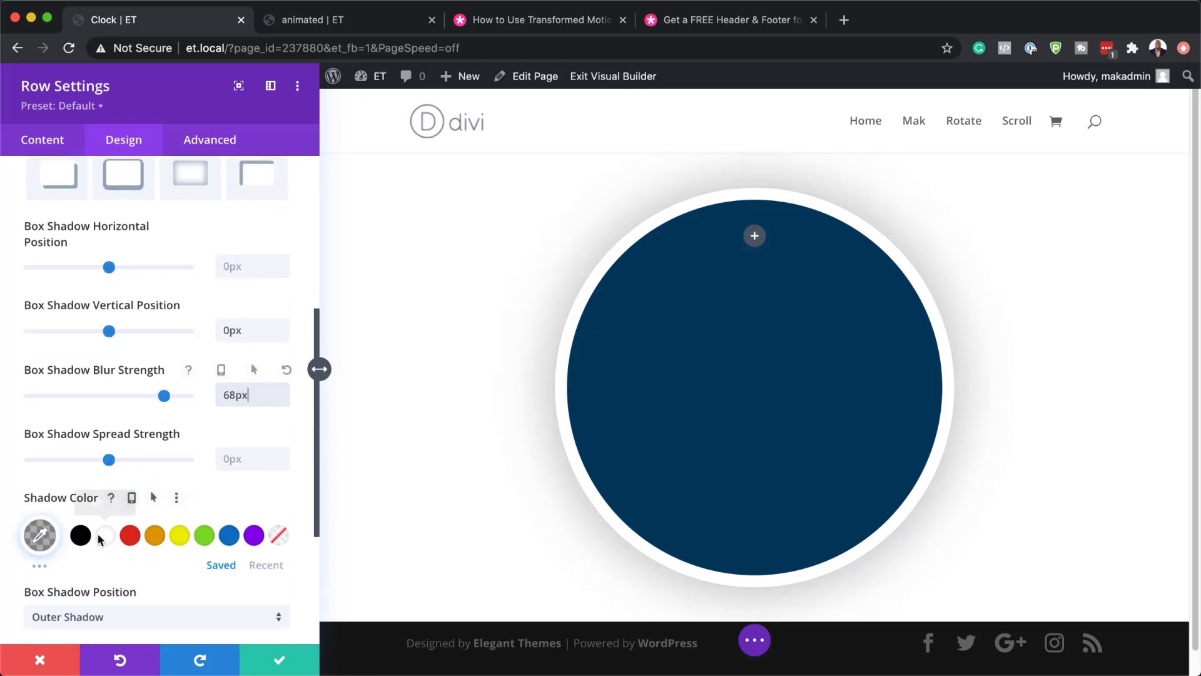
{"action": "left_click", "coordinate": [40, 535]}
{"action": "scroll", "coordinate": [211, 508], "scroll_direction": "down", "scroll_amount": 4}
{"action": "left_click_drag", "start_coordinate": [65, 429], "coordinate": [105, 428]}
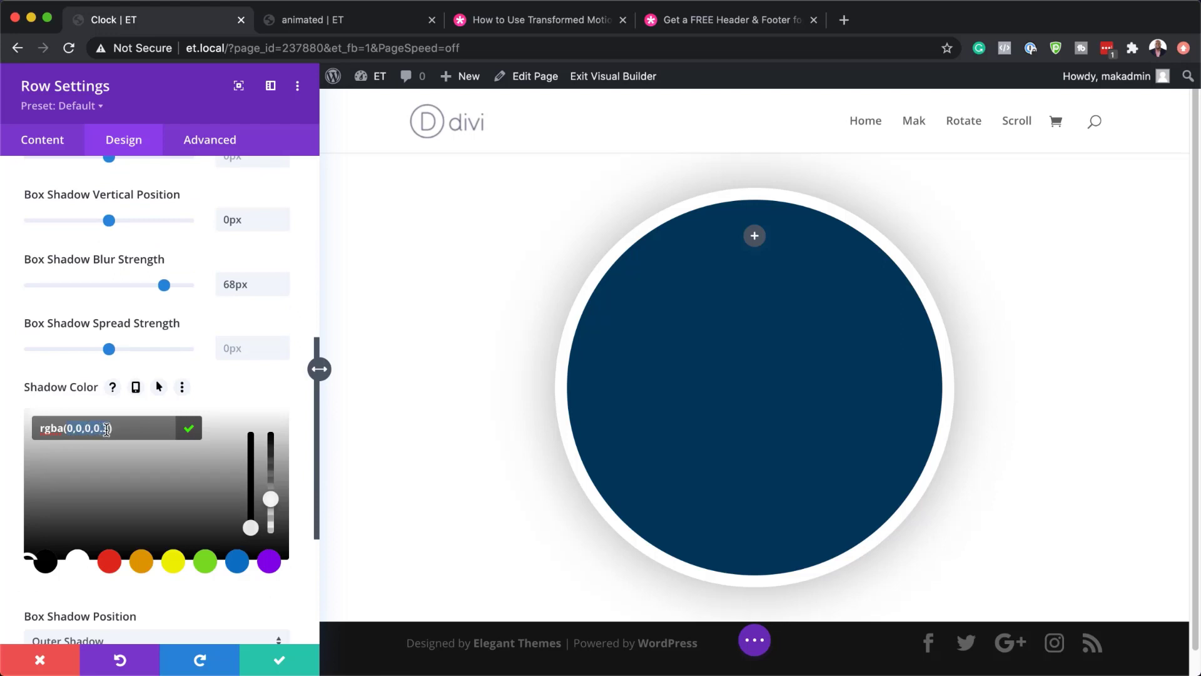
{"action": "type", "text": "0,0,0,0.22"}
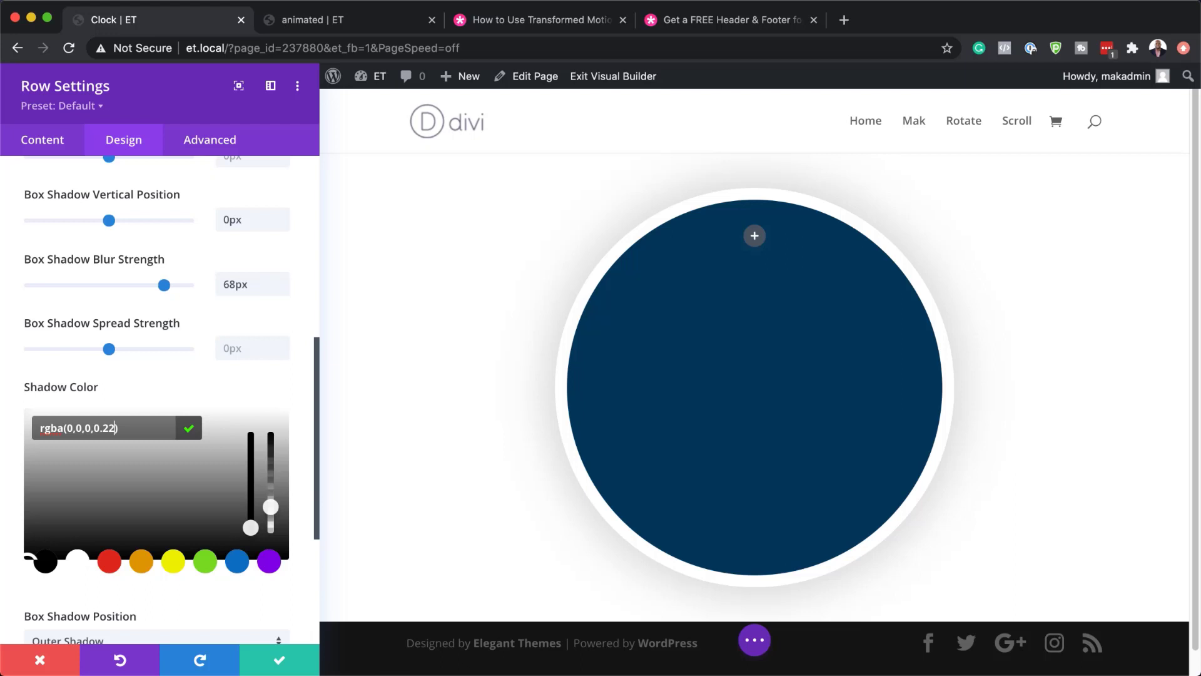
Step: Set the row's horizontal and vertical overflow to Hidden and save the row settings
{"action": "left_click", "coordinate": [212, 144]}
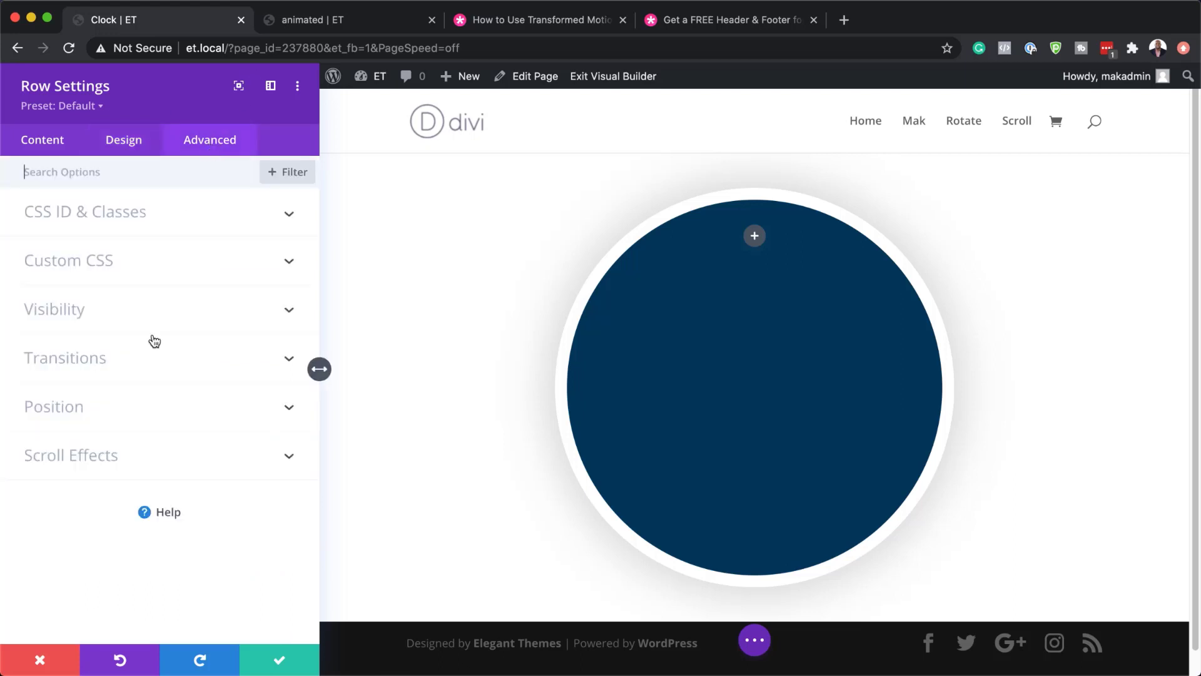
{"action": "left_click", "coordinate": [81, 311]}
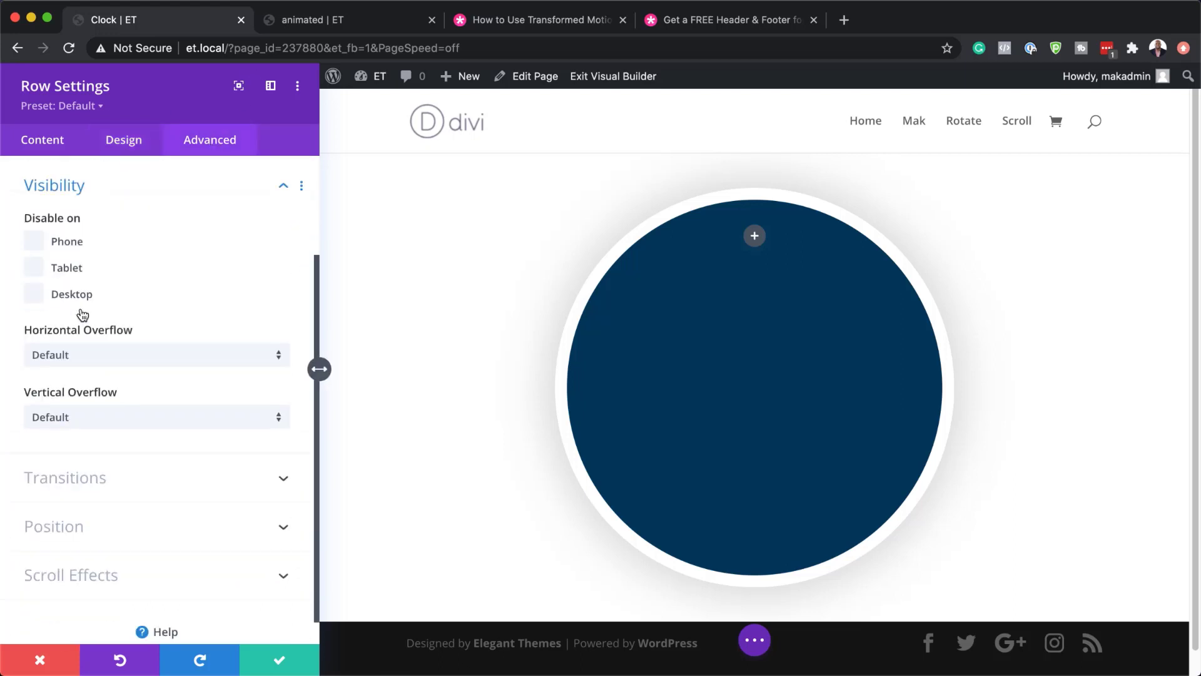
{"action": "left_click", "coordinate": [105, 352]}
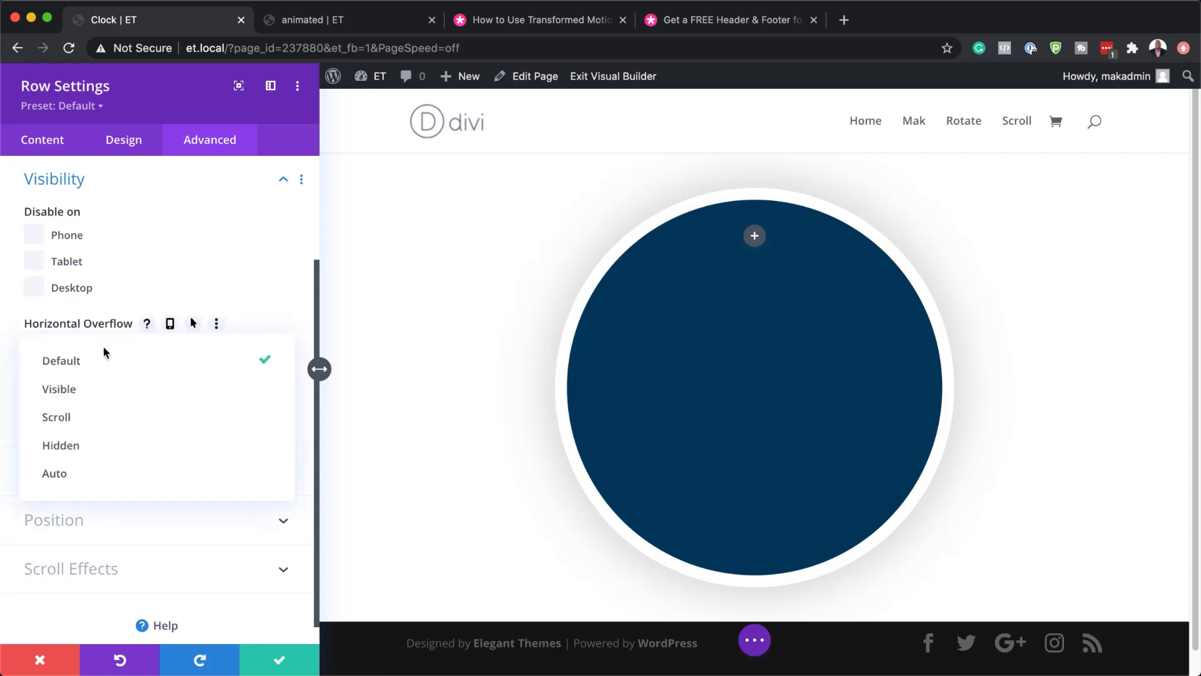
{"action": "left_click", "coordinate": [88, 444]}
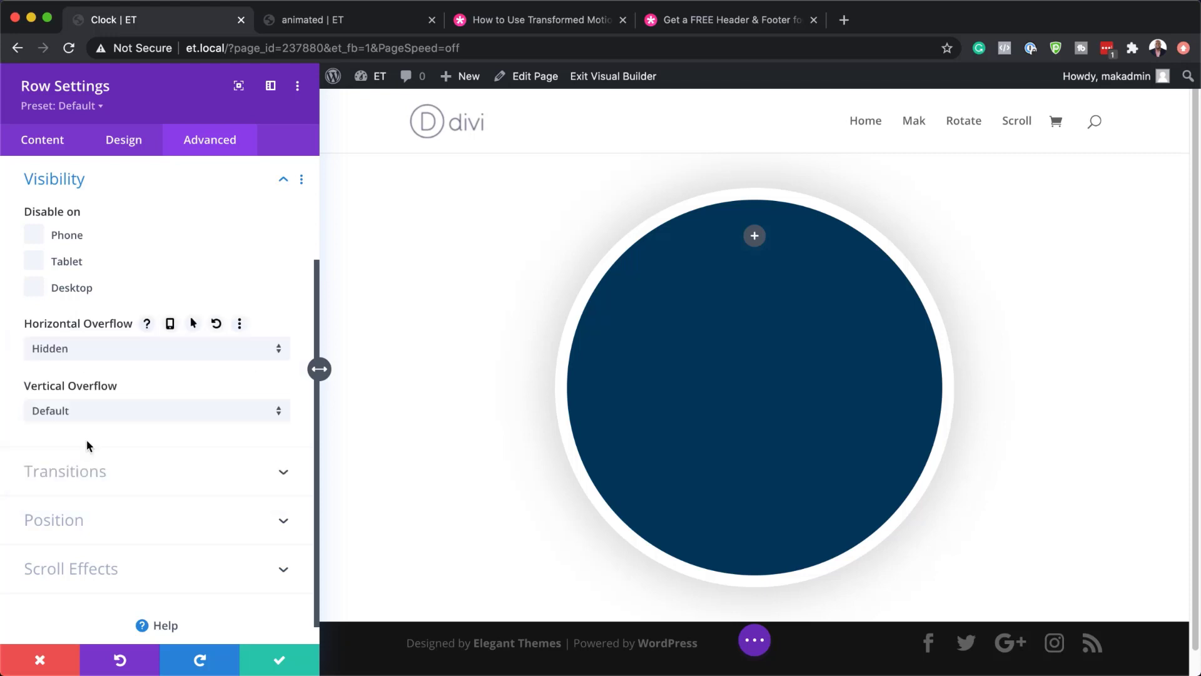
{"action": "left_click", "coordinate": [112, 411]}
{"action": "left_click", "coordinate": [104, 508]}
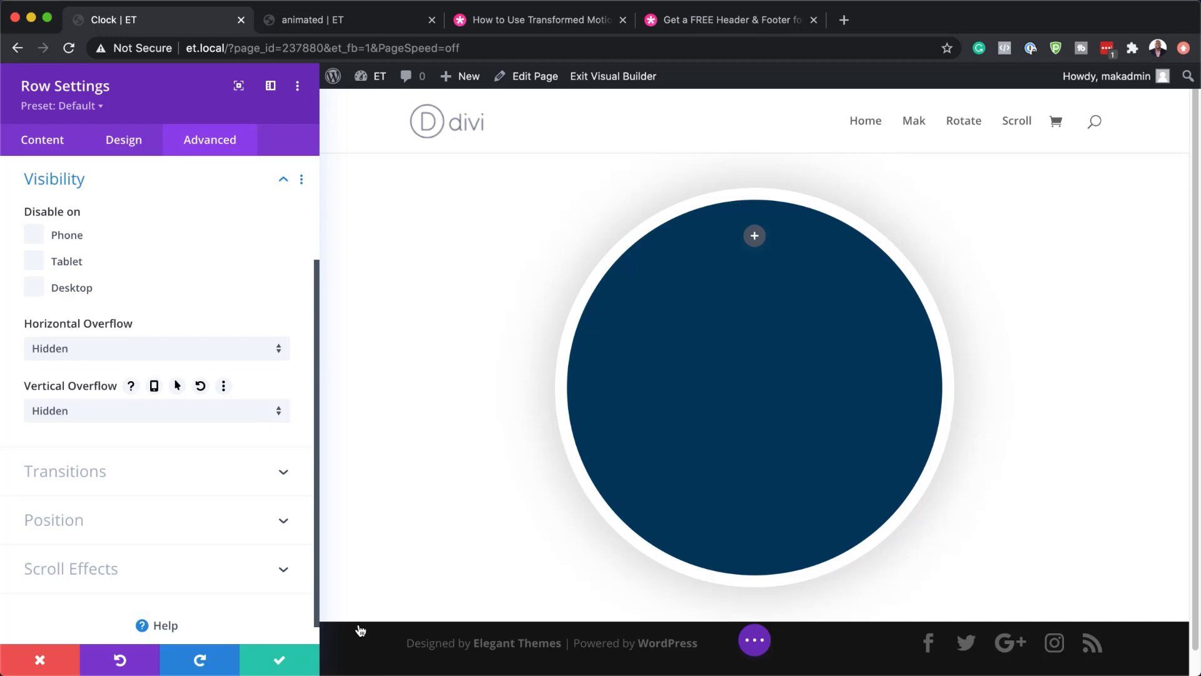
{"action": "left_click", "coordinate": [279, 659]}
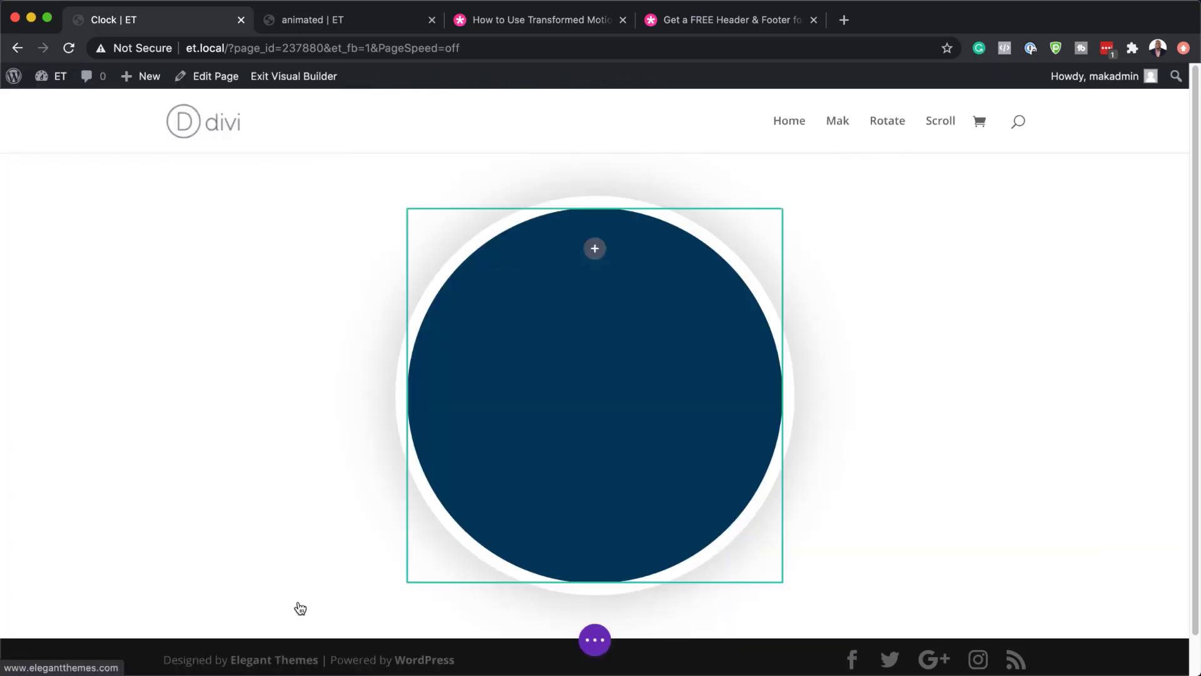
Step: Insert a Divider module inside the circular row and give it the background color #78acf4
{"action": "left_click", "coordinate": [595, 249]}
{"action": "type", "text": "div"}
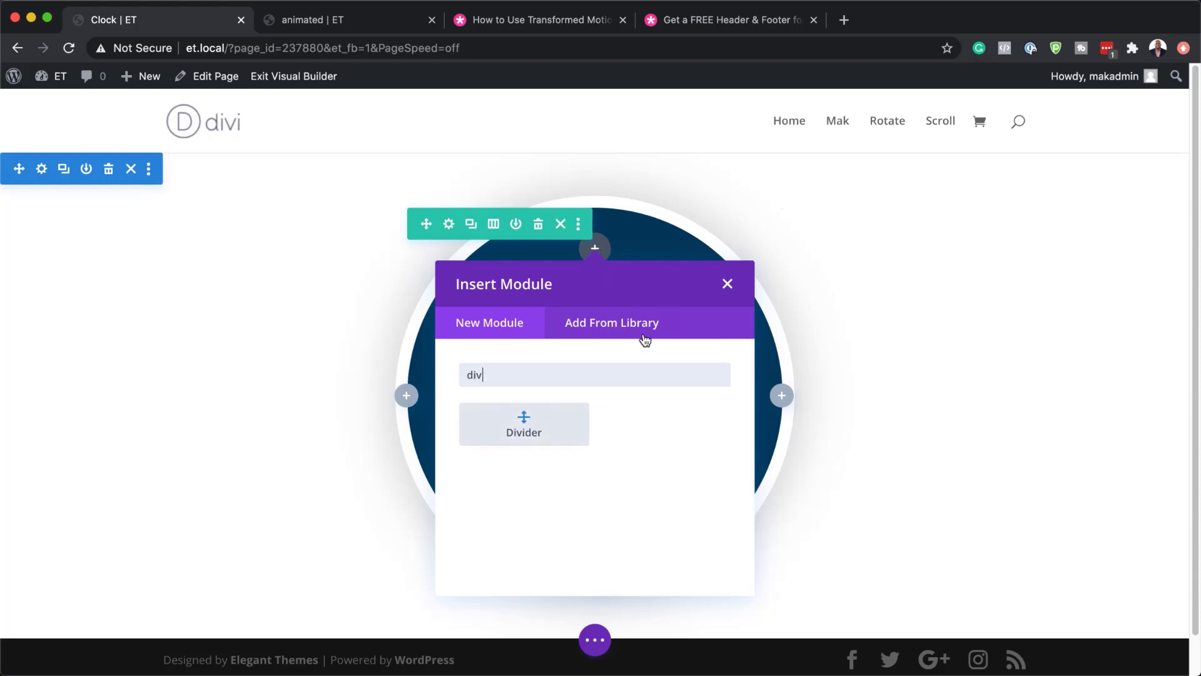
{"action": "left_click", "coordinate": [543, 430]}
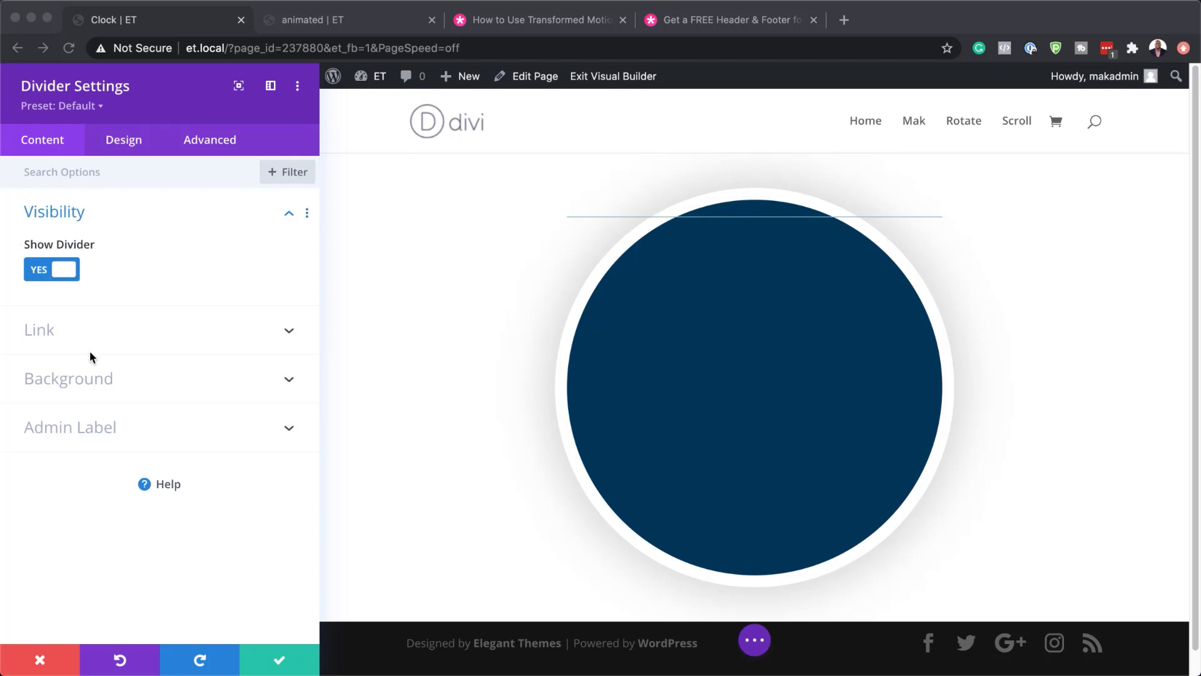
{"action": "left_click", "coordinate": [71, 380]}
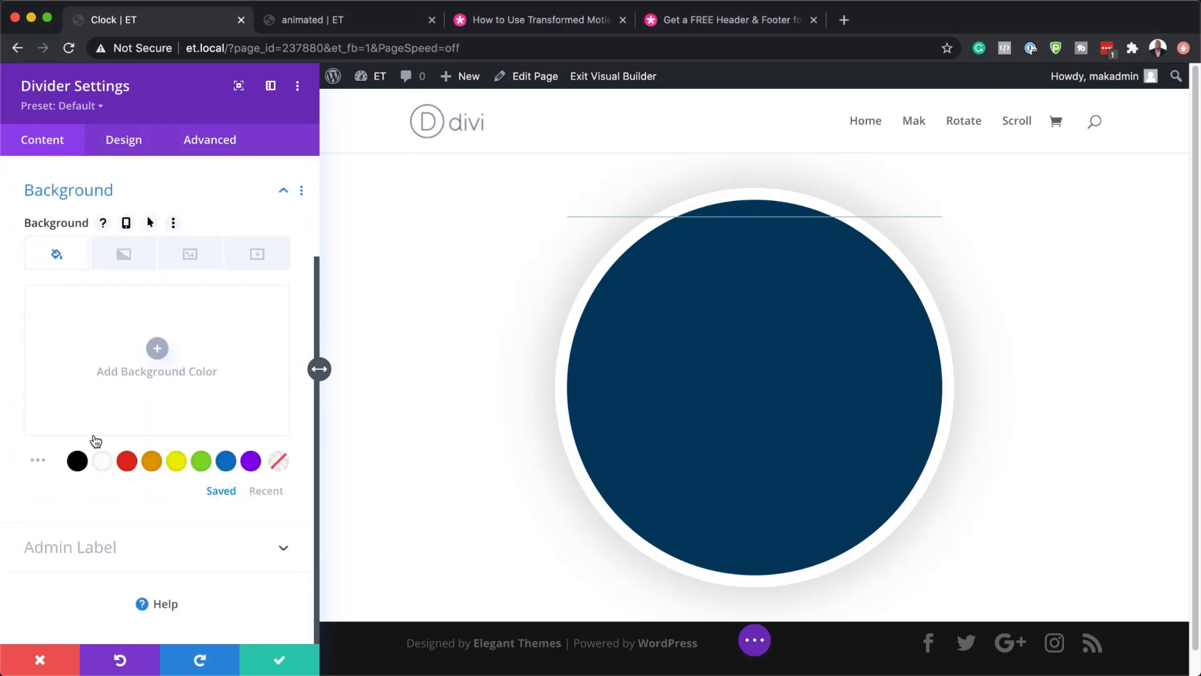
{"action": "left_click", "coordinate": [161, 354]}
{"action": "type", "text": "#78acf4"}
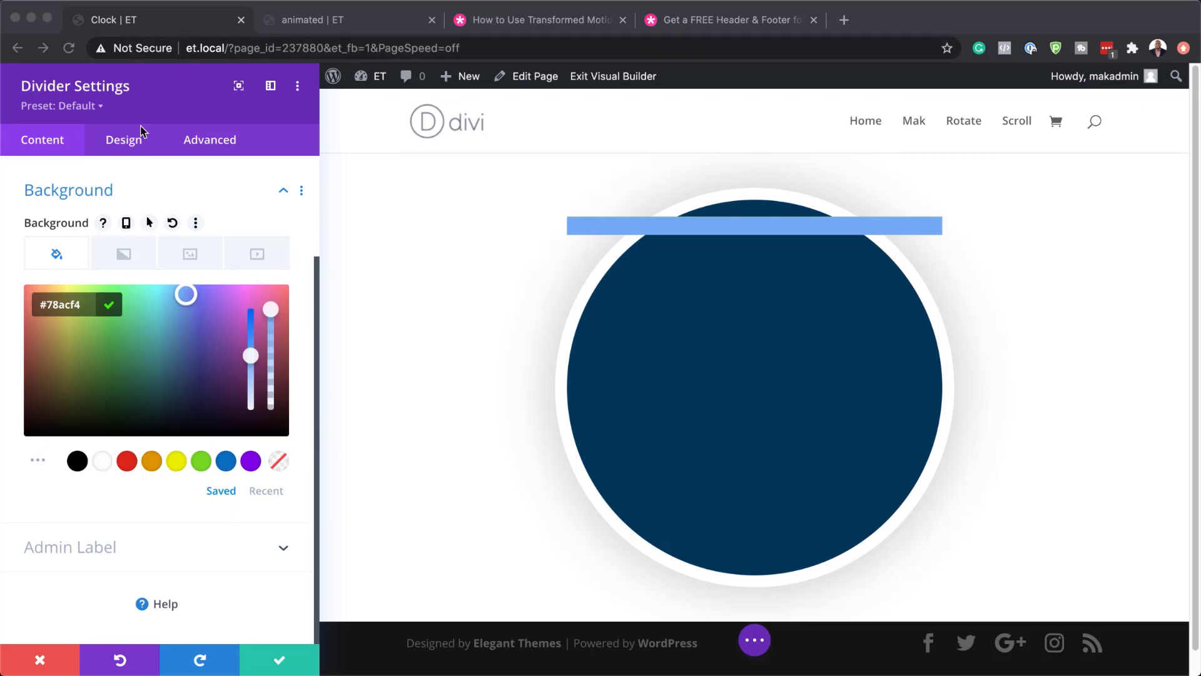
Step: Size the divider with a width of 10vw, a max width of 150px and a height of 3px
{"action": "left_click", "coordinate": [124, 140]}
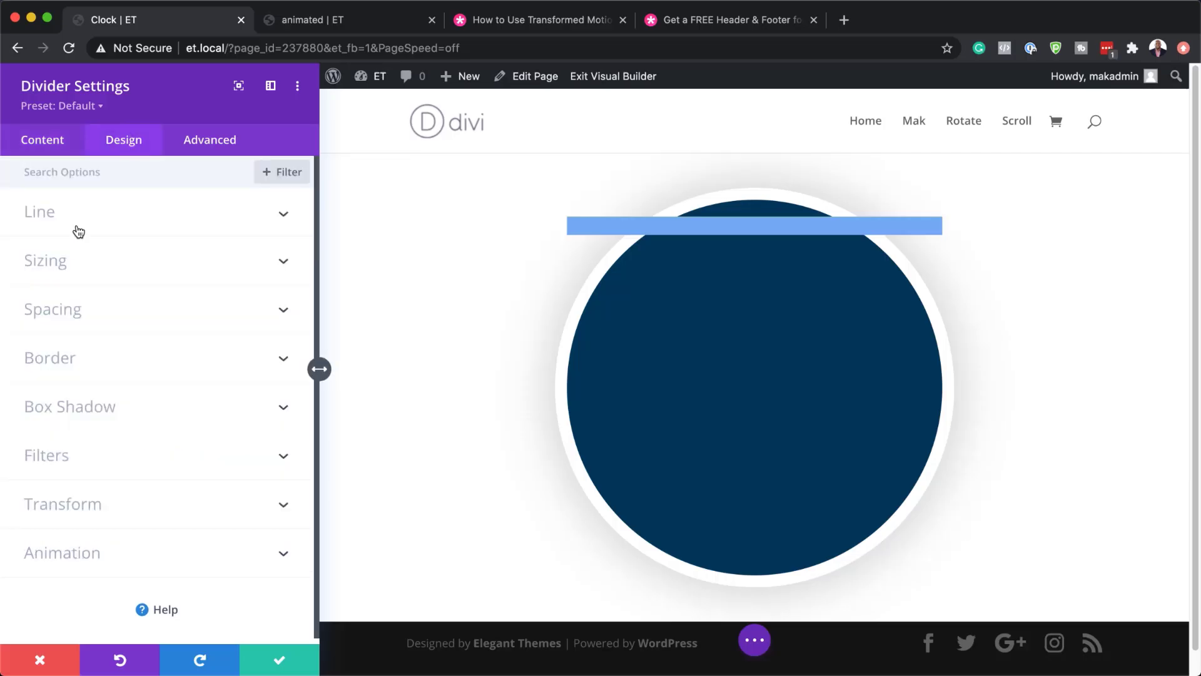
{"action": "left_click", "coordinate": [72, 270]}
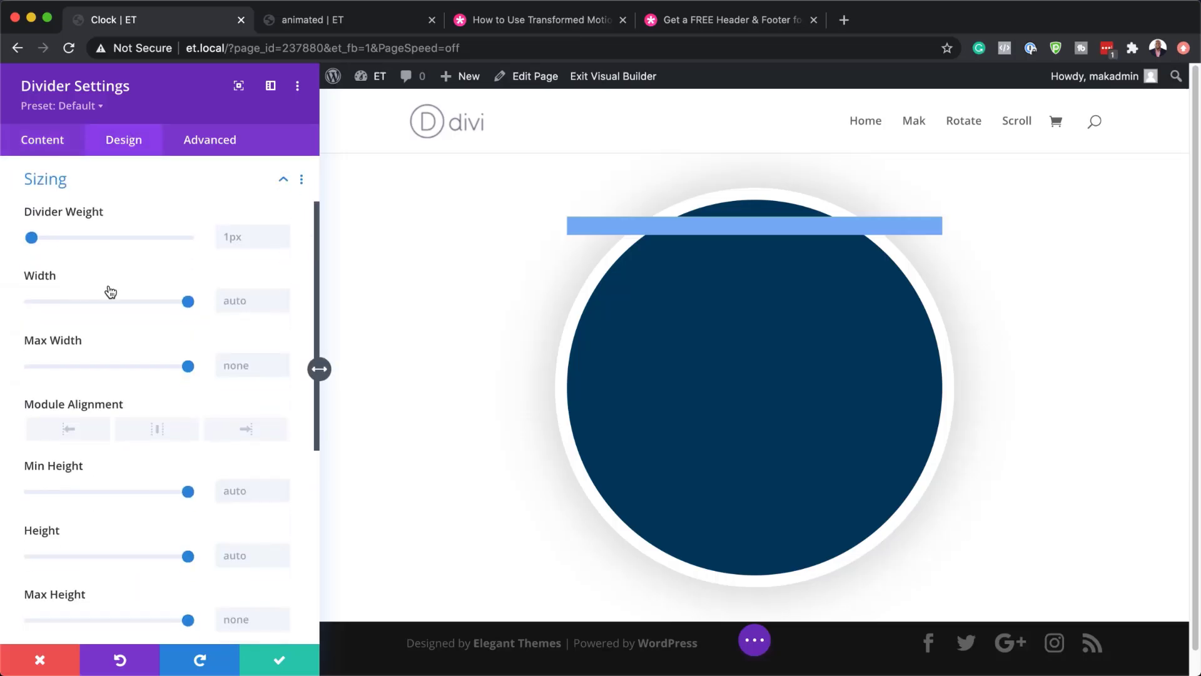
{"action": "left_click", "coordinate": [245, 302]}
{"action": "type", "text": "10vw"}
{"action": "left_click", "coordinate": [234, 365]}
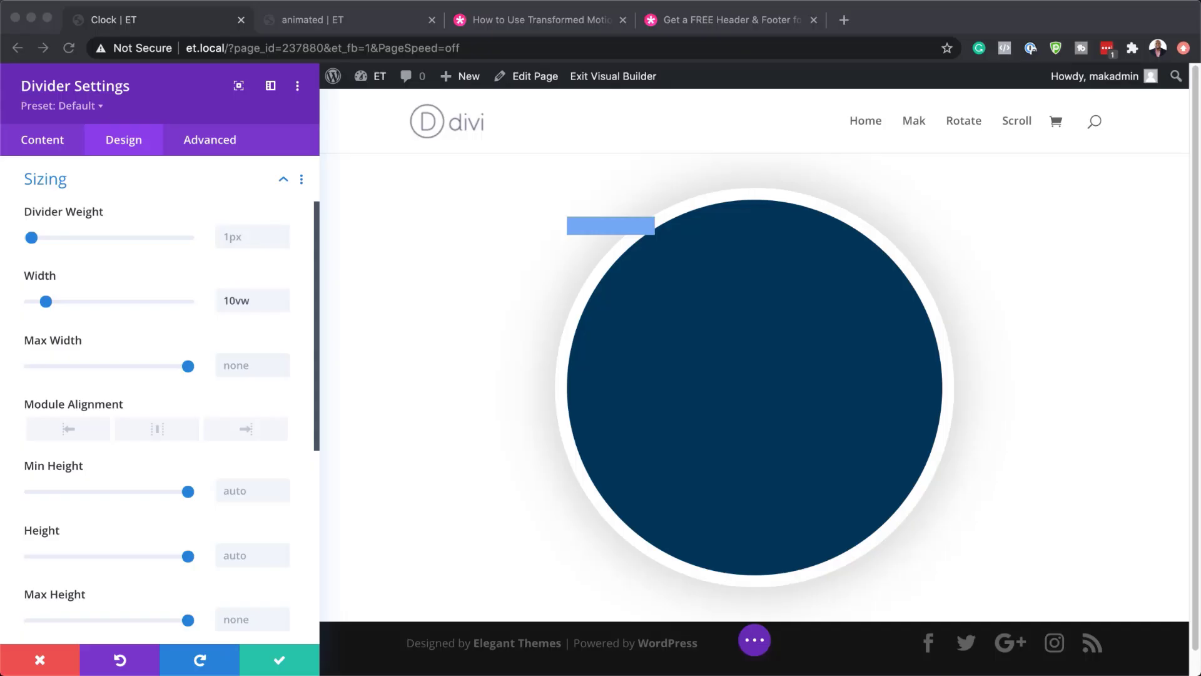
{"action": "type", "text": "150px"}
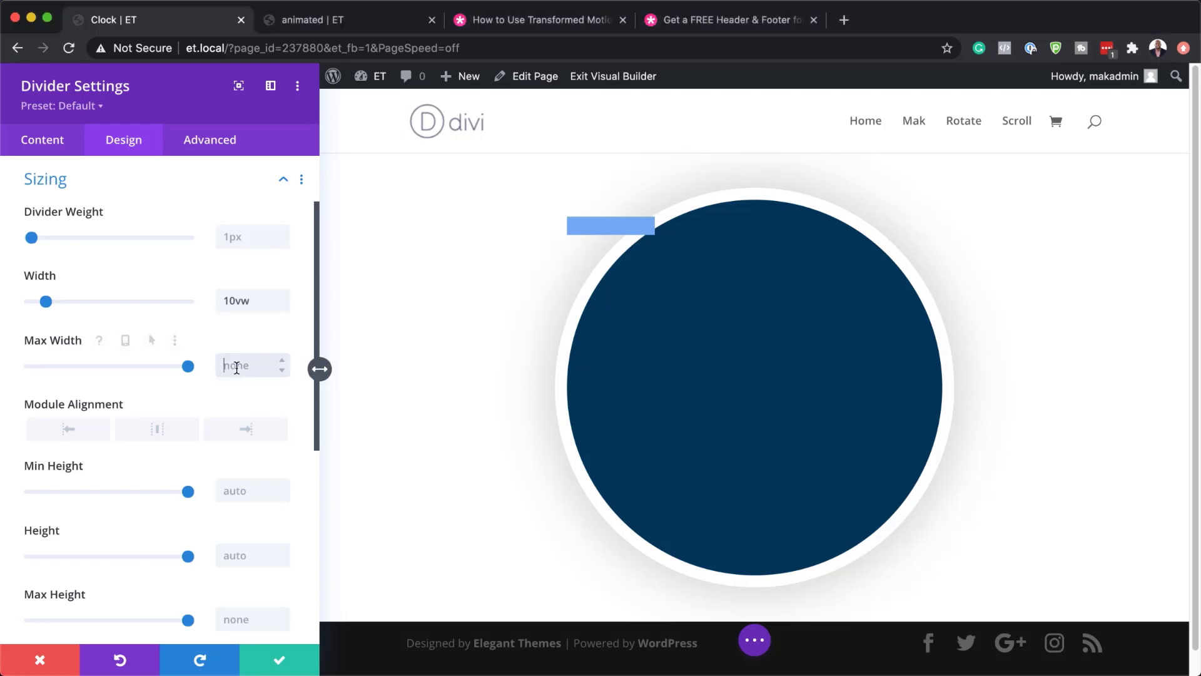
{"action": "left_click", "coordinate": [243, 556]}
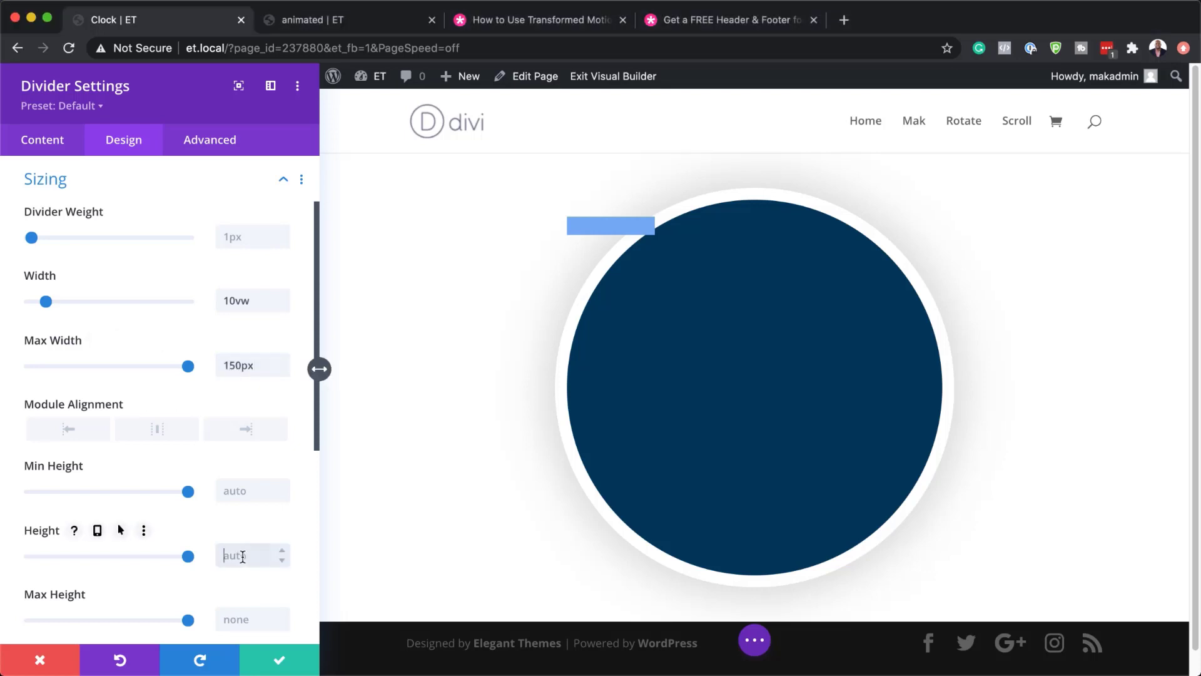
{"action": "type", "text": "3px"}
Step: Round all four corners of the divider to 8px
{"action": "scroll", "coordinate": [166, 456], "scroll_direction": "down", "scroll_amount": 3}
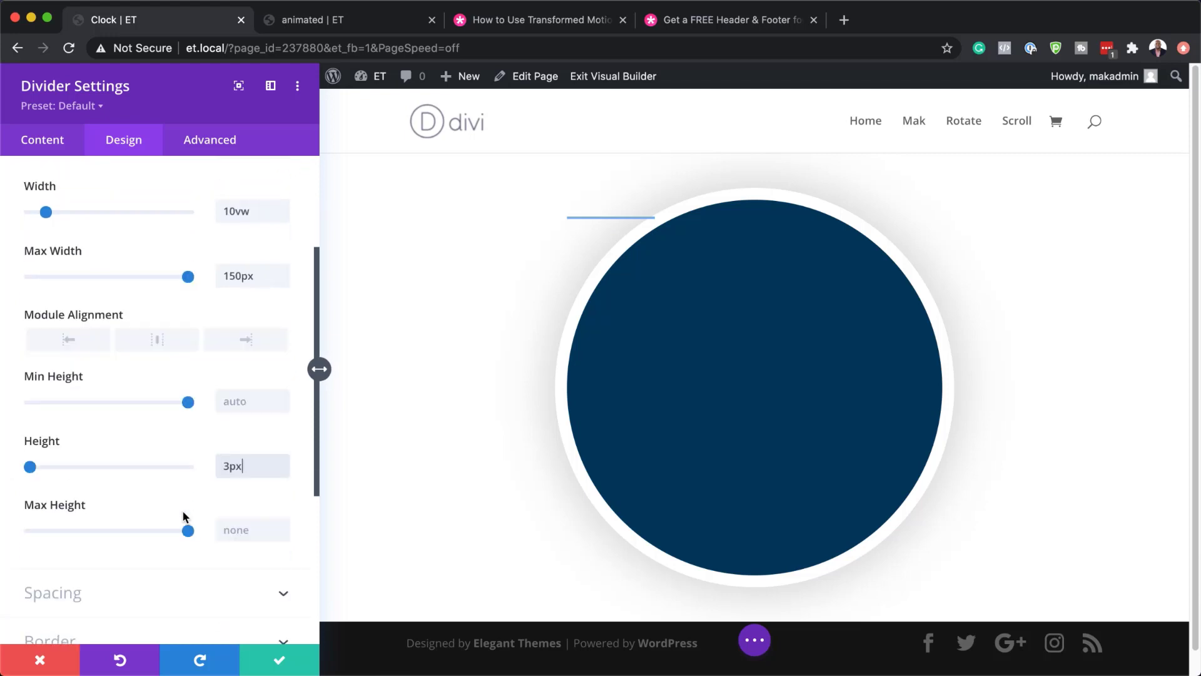
{"action": "scroll", "coordinate": [185, 516], "scroll_direction": "down", "scroll_amount": 4}
{"action": "left_click", "coordinate": [89, 533]}
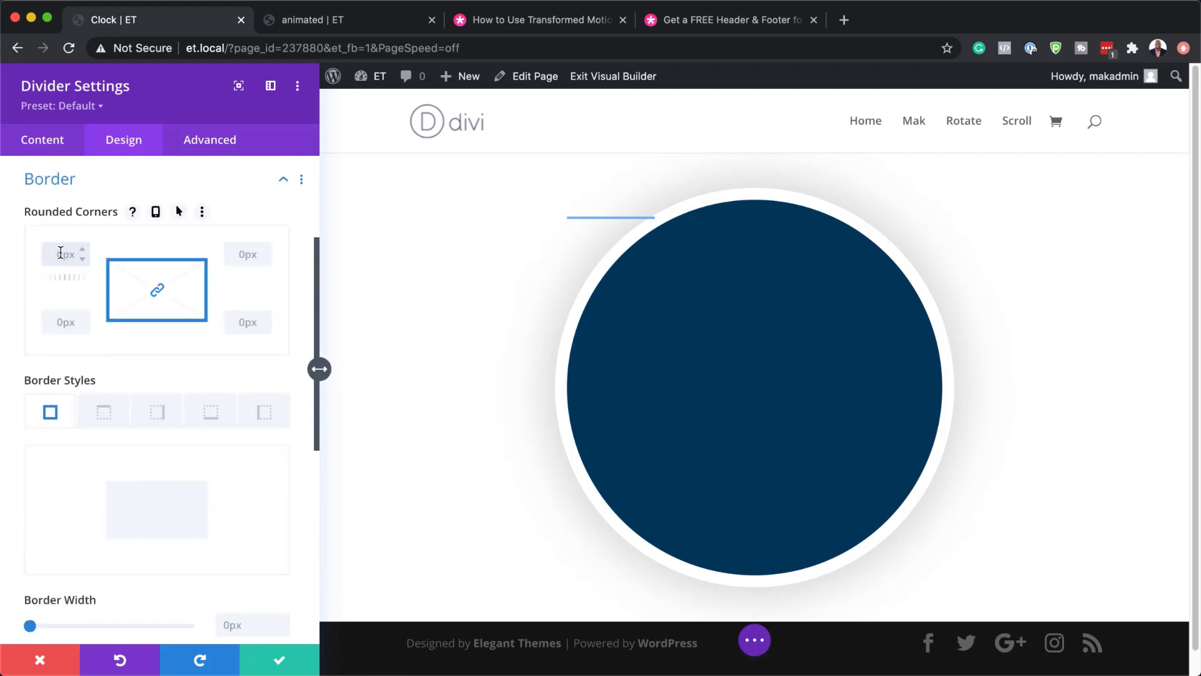
{"action": "type", "text": "8"}
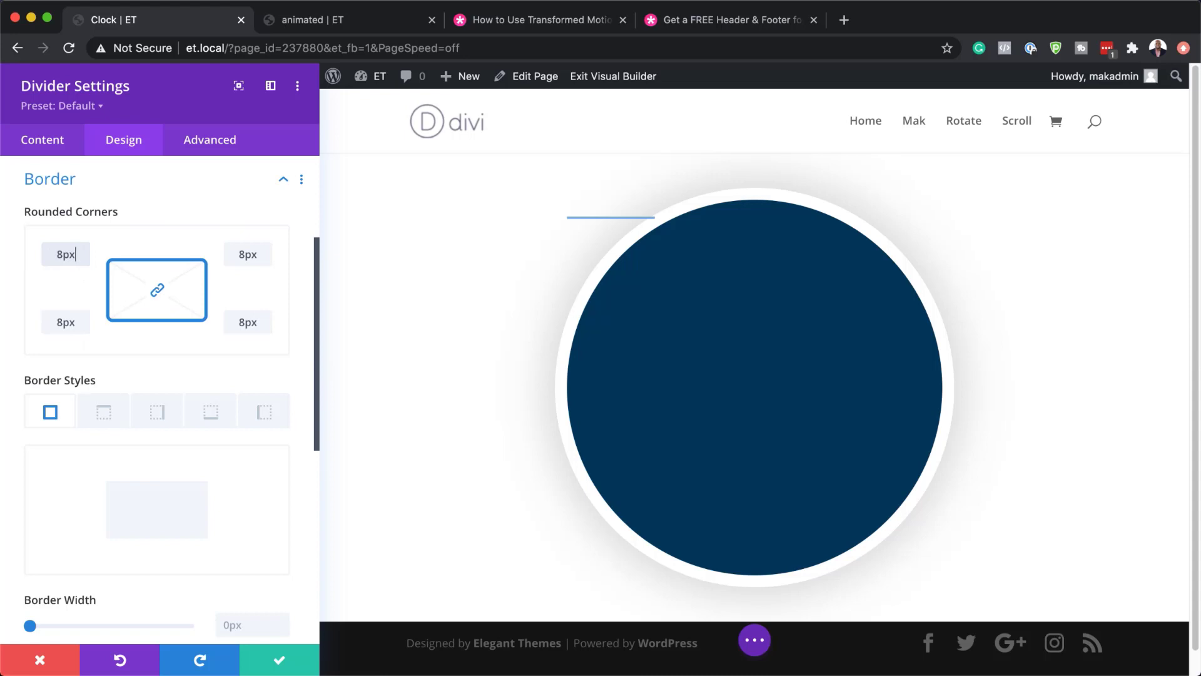
Step: Rotate the divider 90deg with the first rotation axis of its transform settings
{"action": "scroll", "coordinate": [115, 509], "scroll_direction": "down", "scroll_amount": 7}
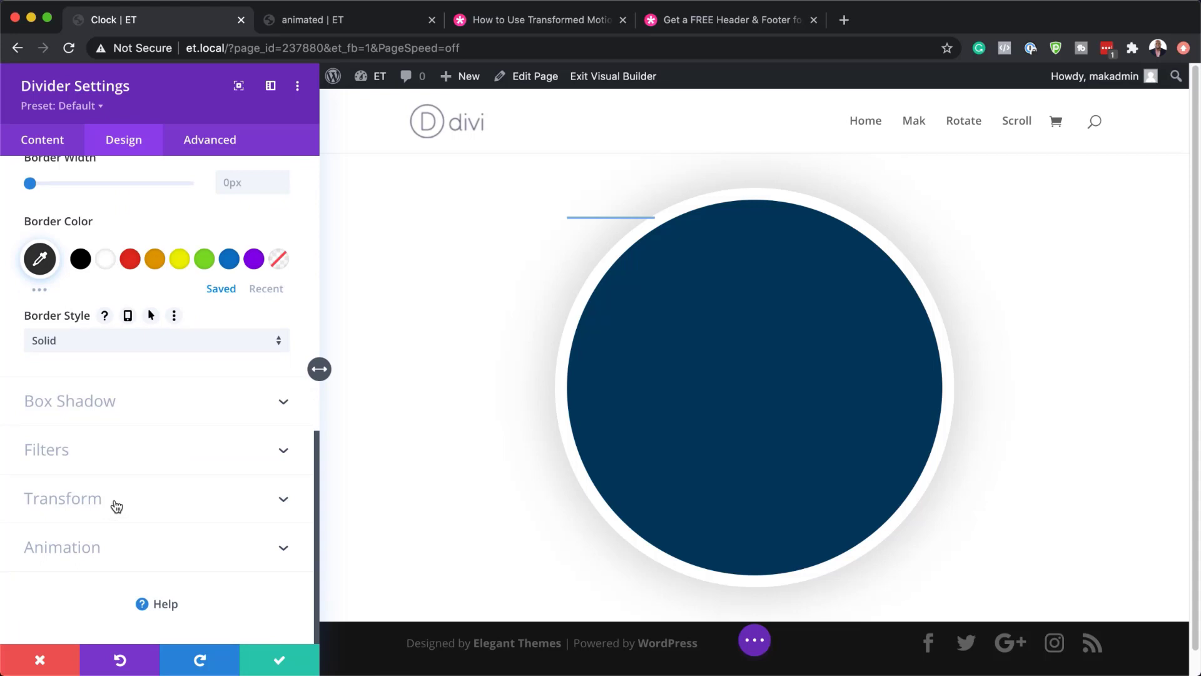
{"action": "left_click", "coordinate": [117, 500]}
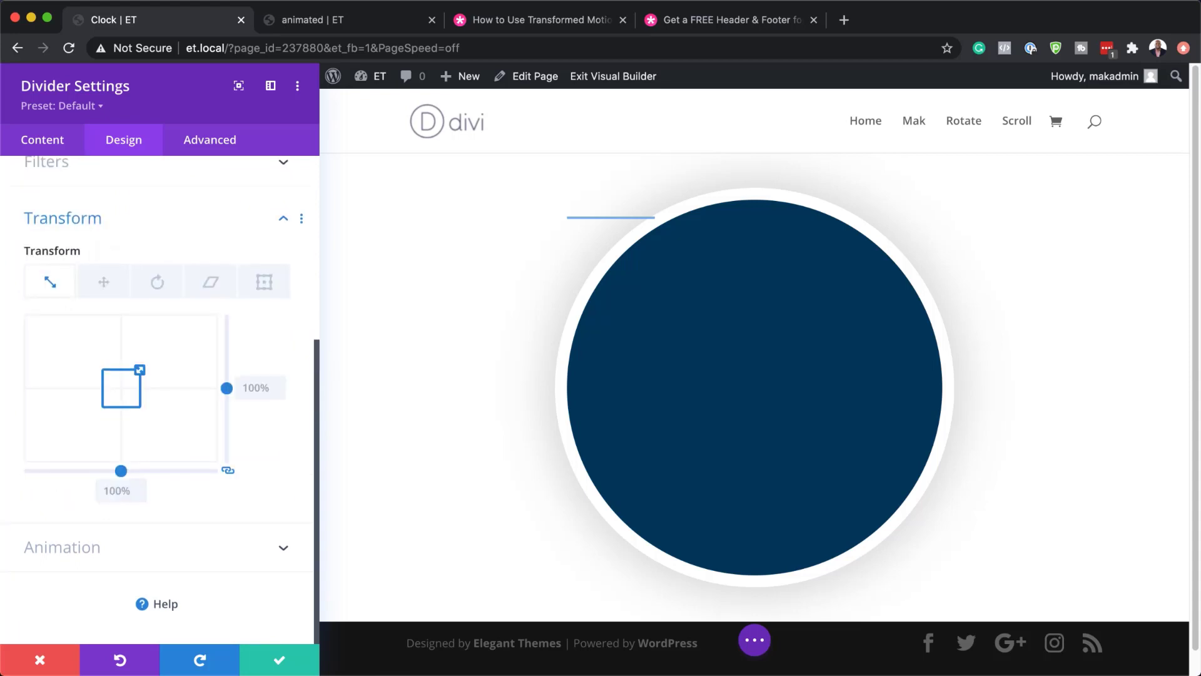
{"action": "left_click", "coordinate": [160, 287]}
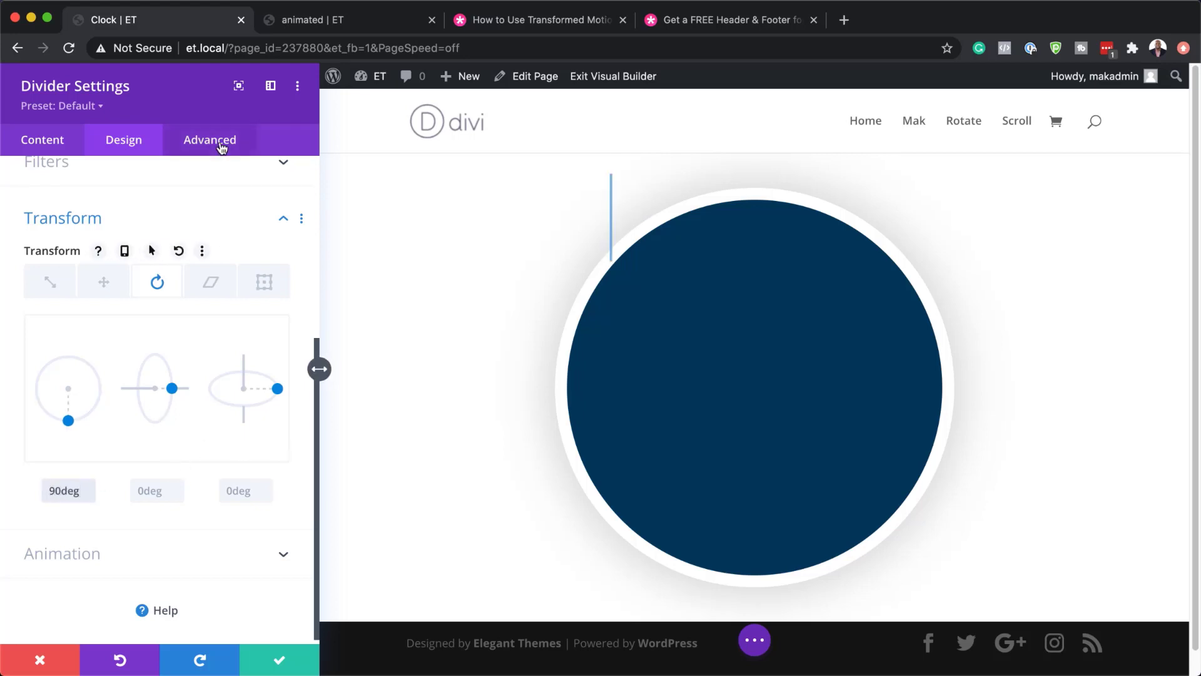
Step: Give the divider an Absolute position located at the top center of the column and save its settings
{"action": "left_click", "coordinate": [220, 146]}
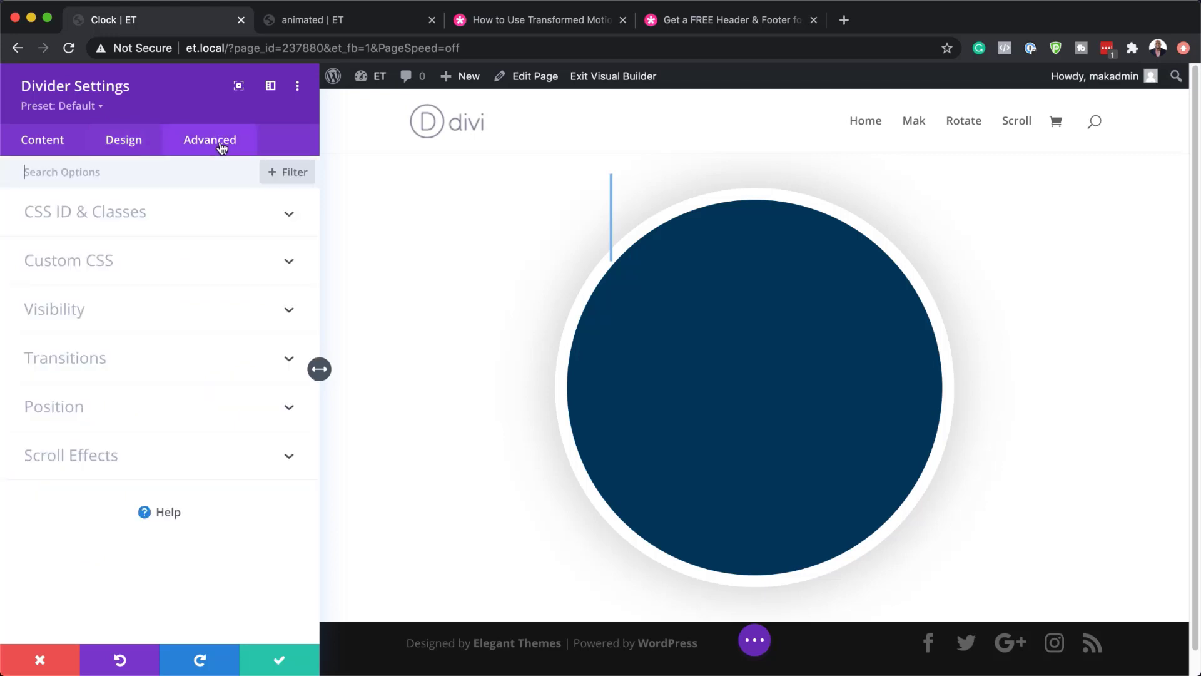
{"action": "left_click", "coordinate": [88, 407]}
{"action": "left_click", "coordinate": [106, 237]}
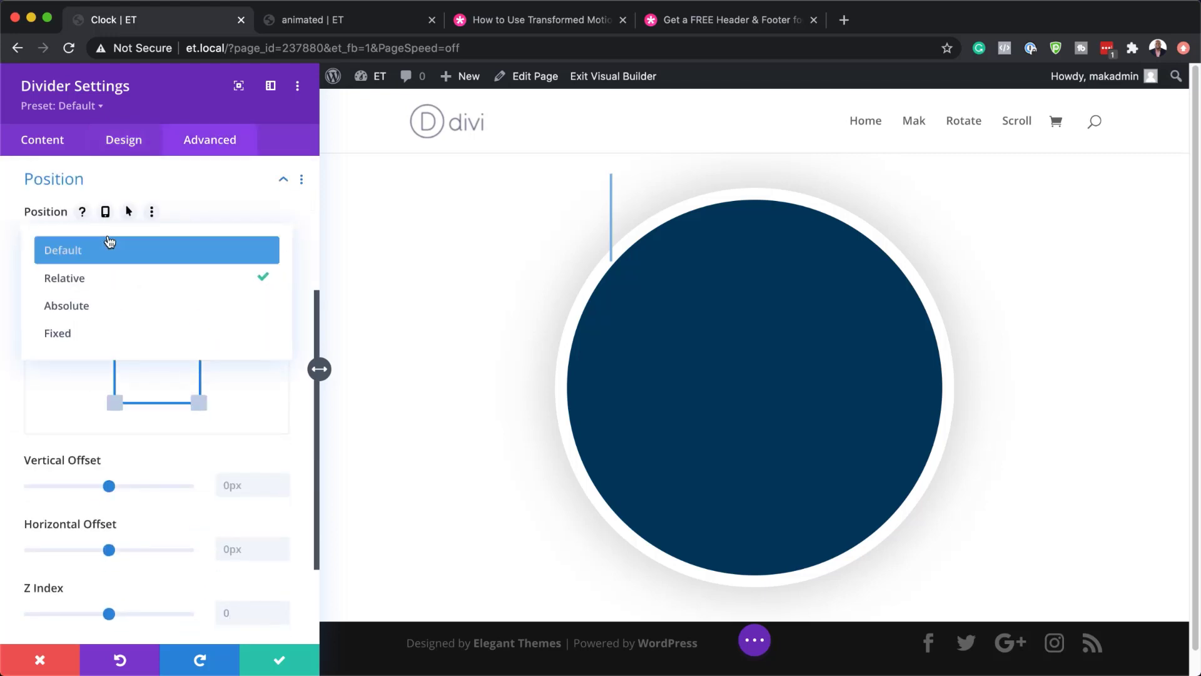
{"action": "left_click", "coordinate": [107, 305]}
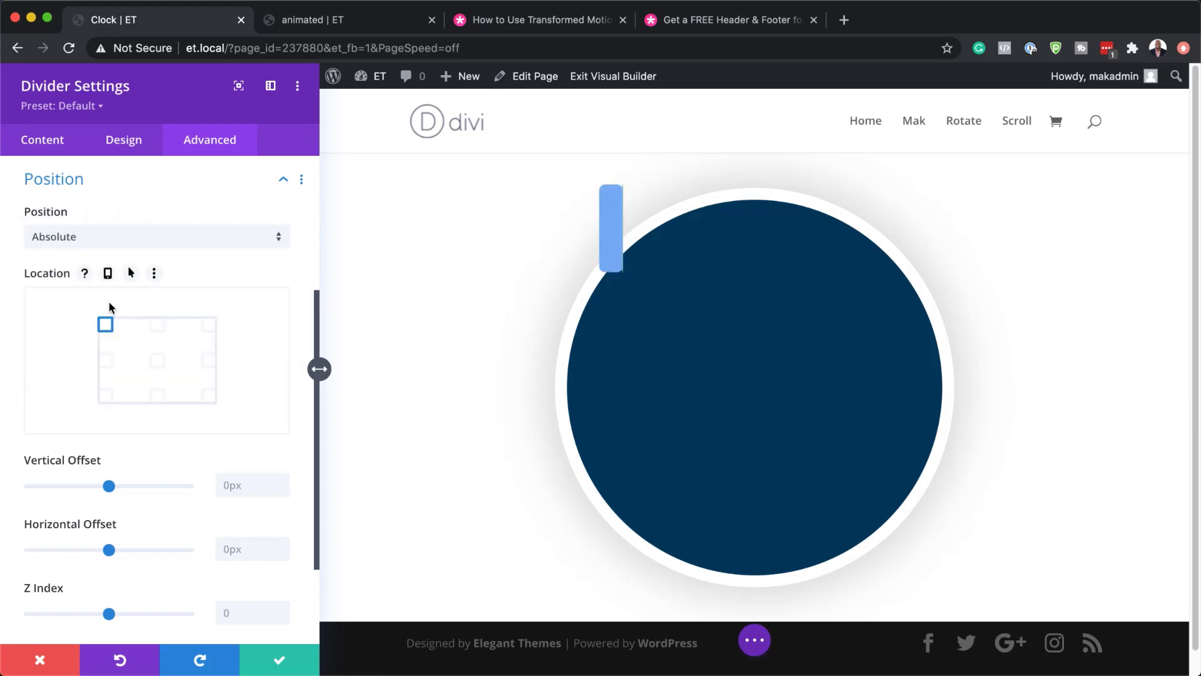
{"action": "left_click", "coordinate": [157, 324]}
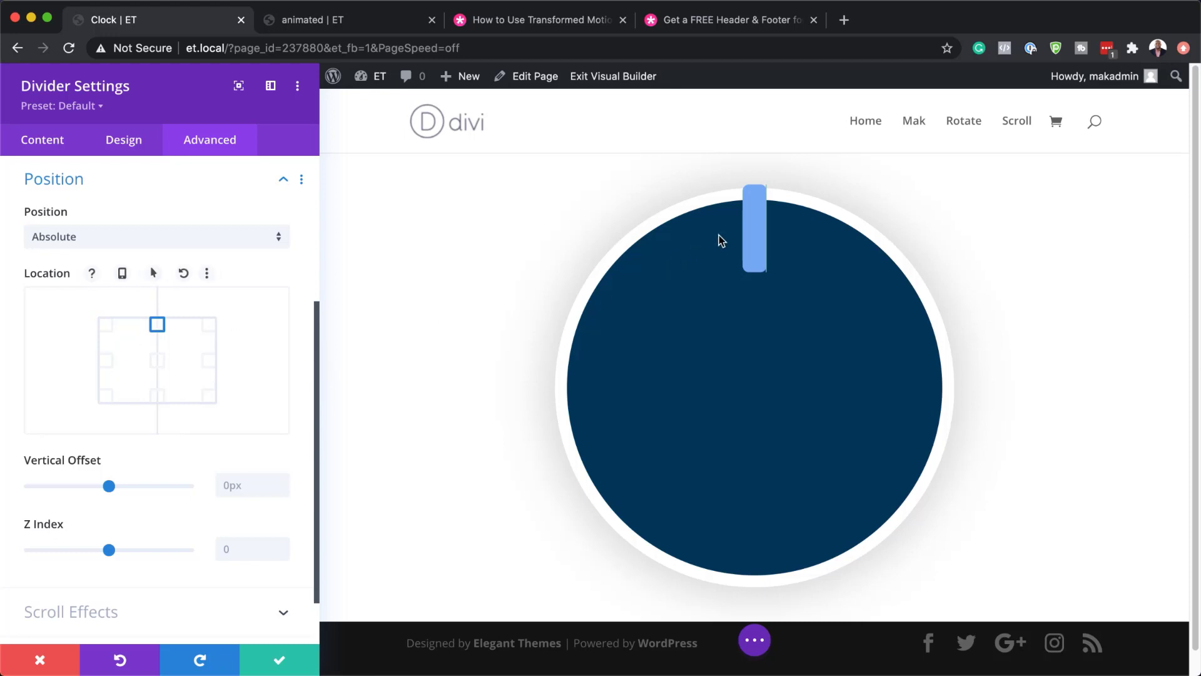
{"action": "scroll", "coordinate": [278, 566], "scroll_direction": "up", "scroll_amount": 5}
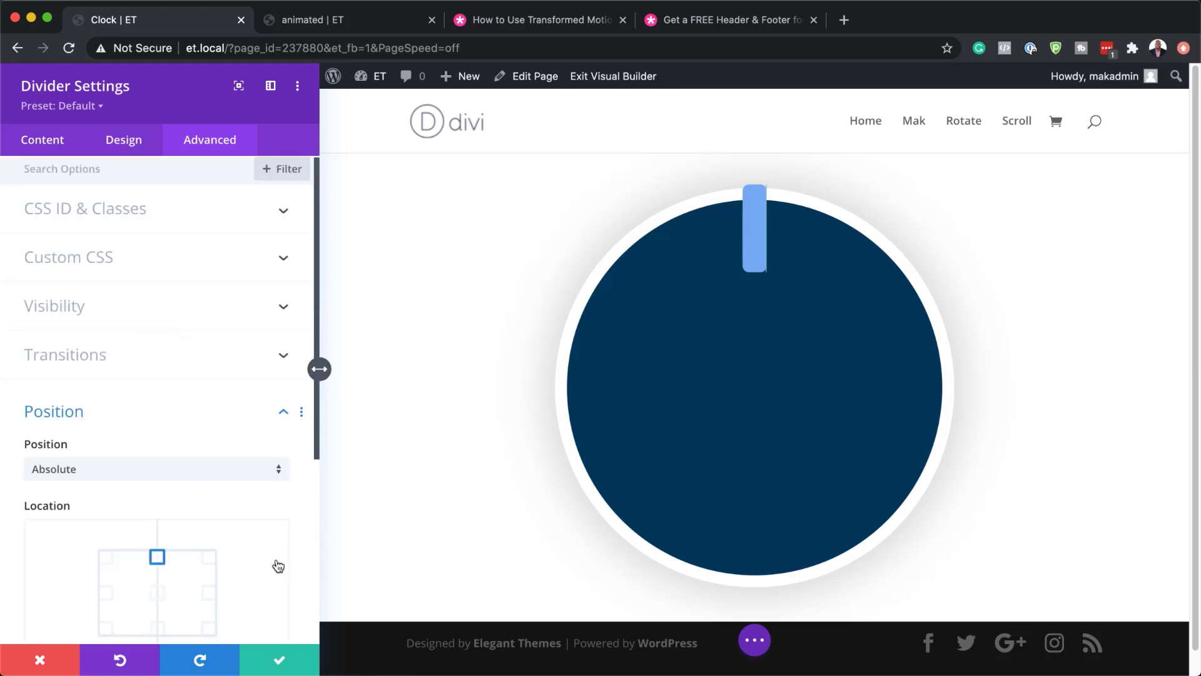
{"action": "left_click", "coordinate": [280, 665]}
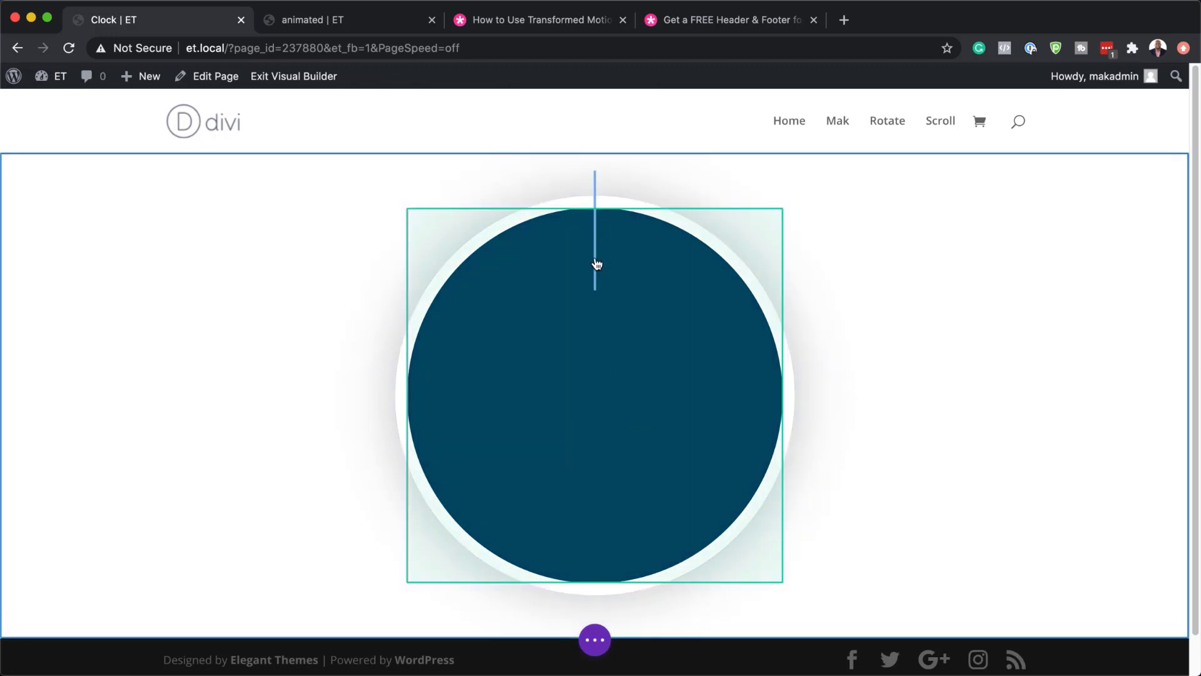
Step: Show the page's layers, expand the section, row and column, and duplicate the divider
{"action": "left_click", "coordinate": [596, 641]}
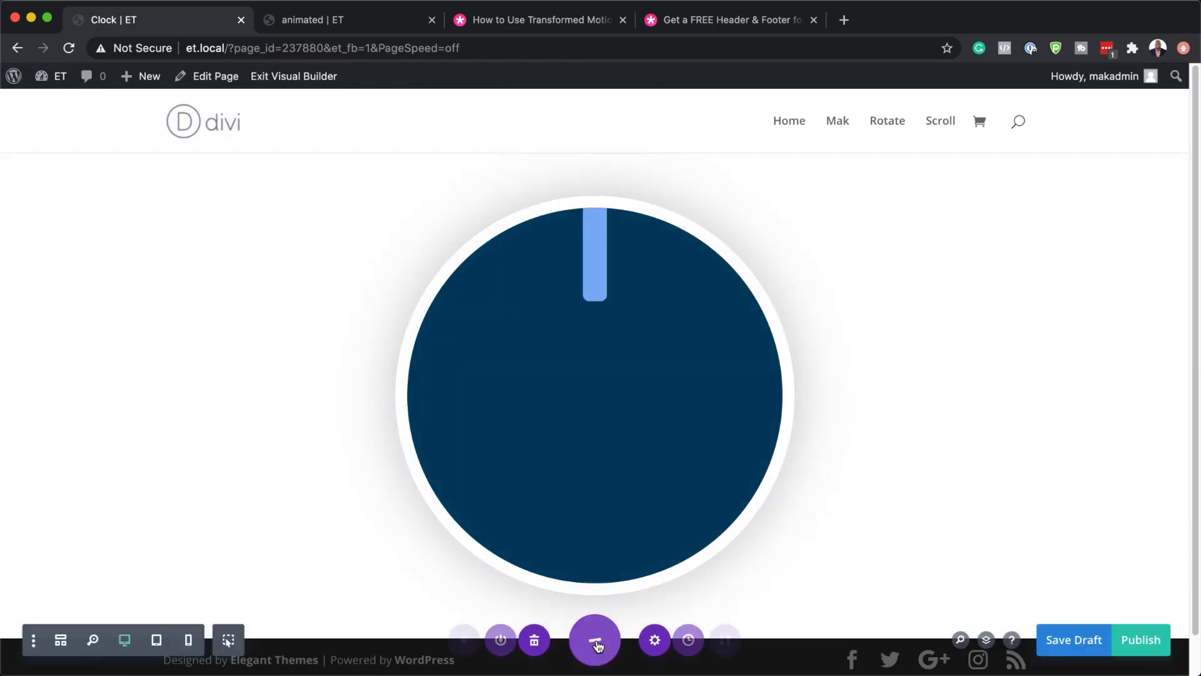
{"action": "left_click", "coordinate": [979, 639]}
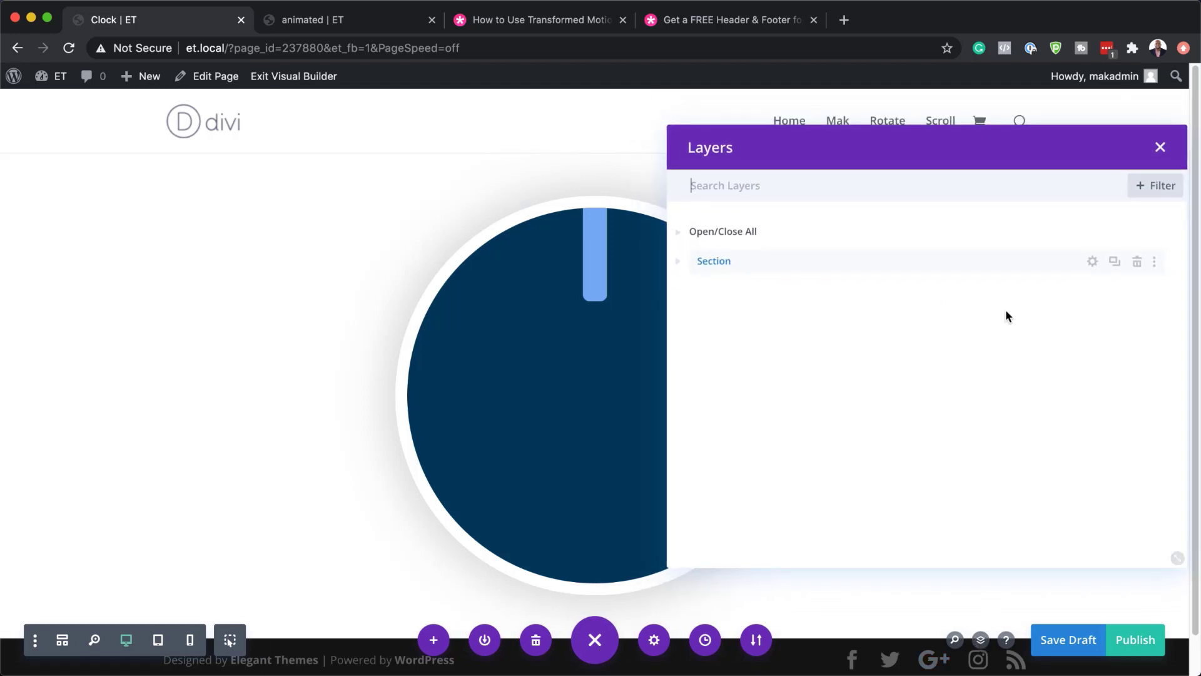
{"action": "left_click", "coordinate": [679, 262]}
{"action": "left_click", "coordinate": [693, 290]}
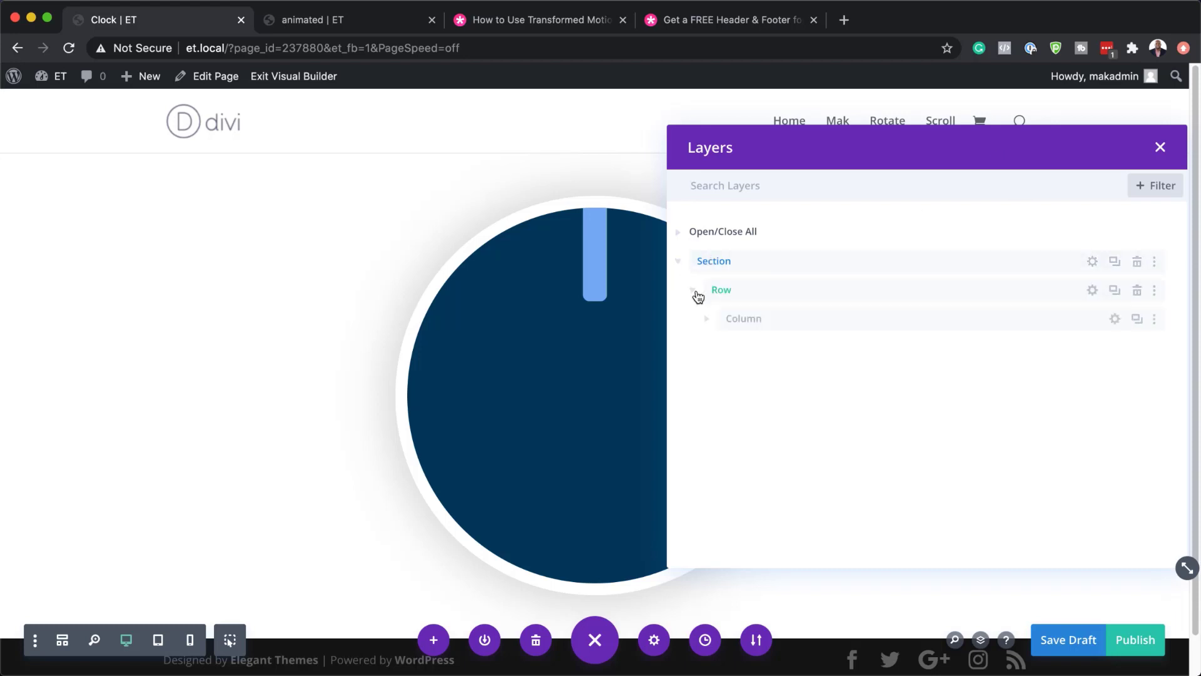
{"action": "left_click", "coordinate": [705, 320]}
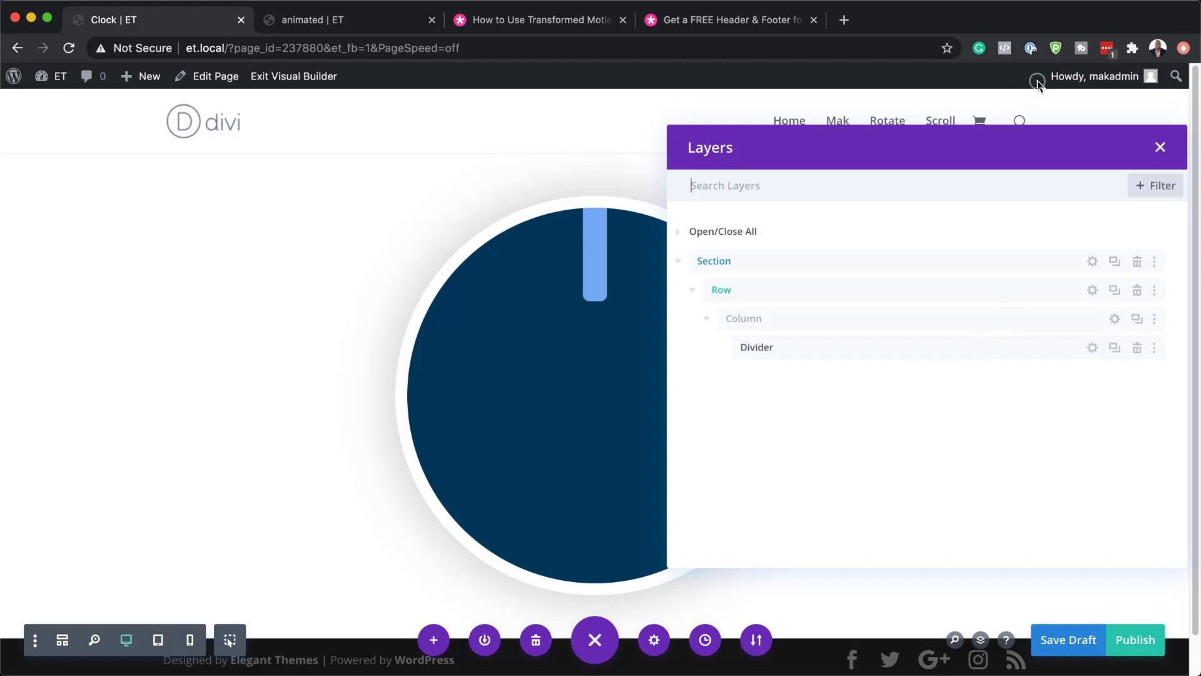
{"action": "left_click", "coordinate": [1115, 347]}
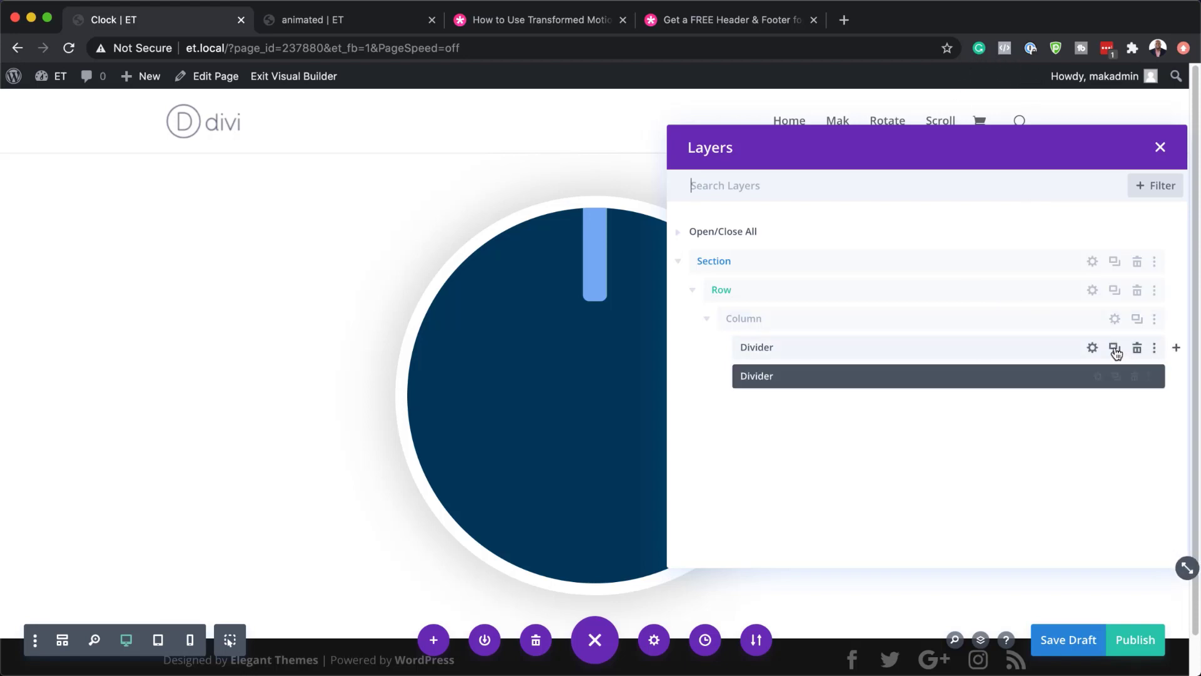
Step: Set the duplicated divider's absolute position to the bottom center location and close the layers view
{"action": "left_click", "coordinate": [1092, 376]}
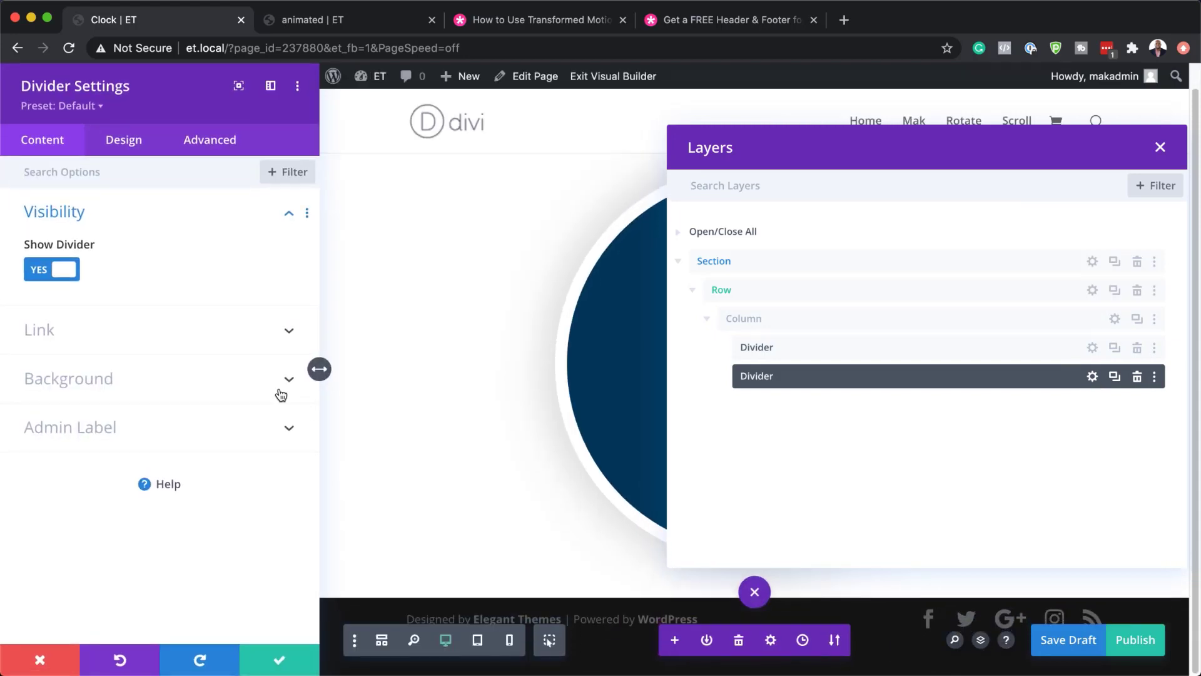
{"action": "left_click", "coordinate": [222, 144]}
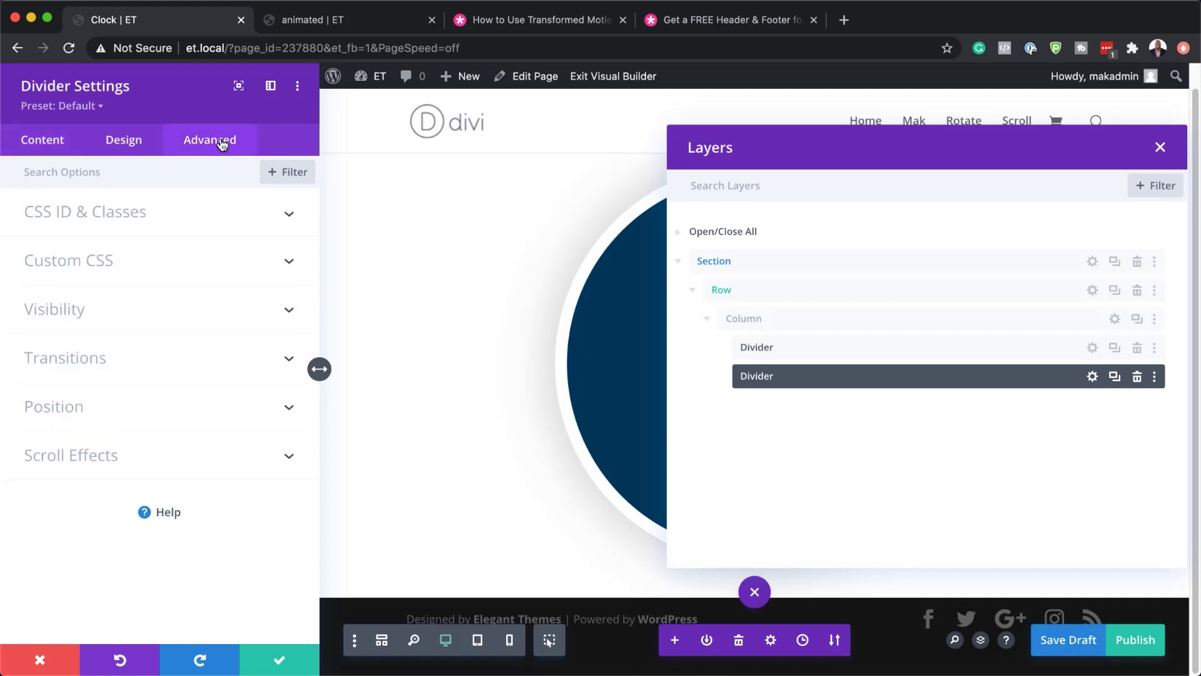
{"action": "left_click", "coordinate": [91, 407]}
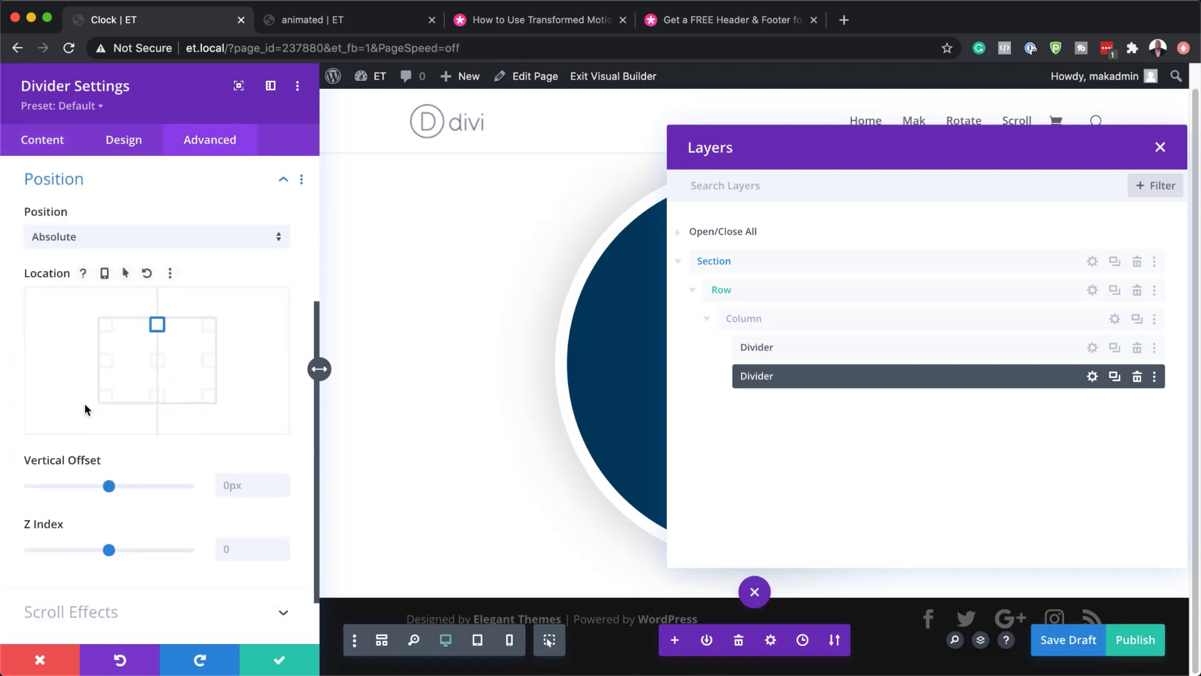
{"action": "left_click", "coordinate": [157, 396]}
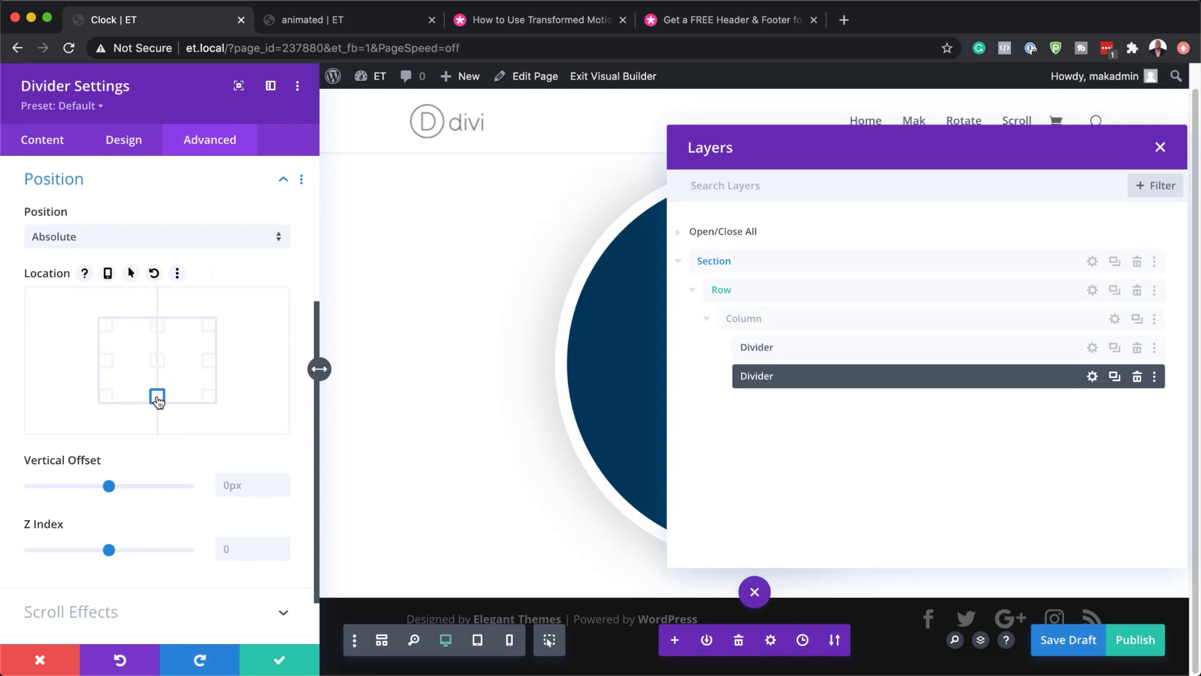
{"action": "left_click", "coordinate": [1161, 147]}
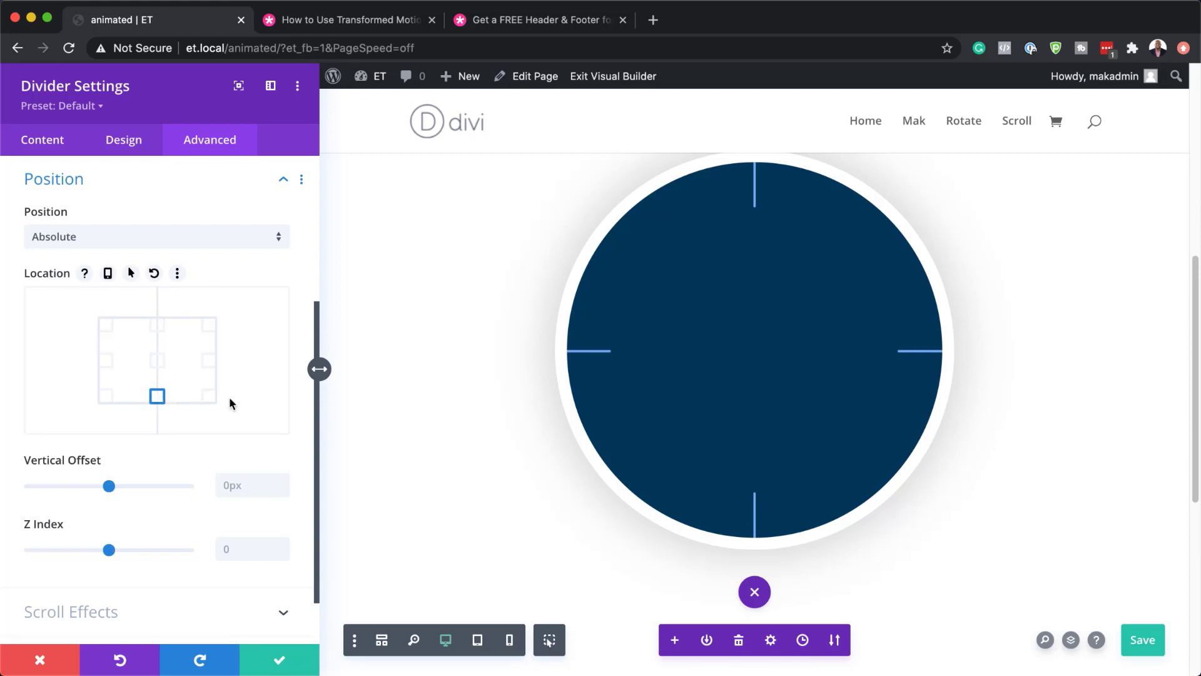
Step: Try the bottom right and center right locations for the 6 o'clock divider, returning it to bottom center
{"action": "left_click", "coordinate": [209, 396]}
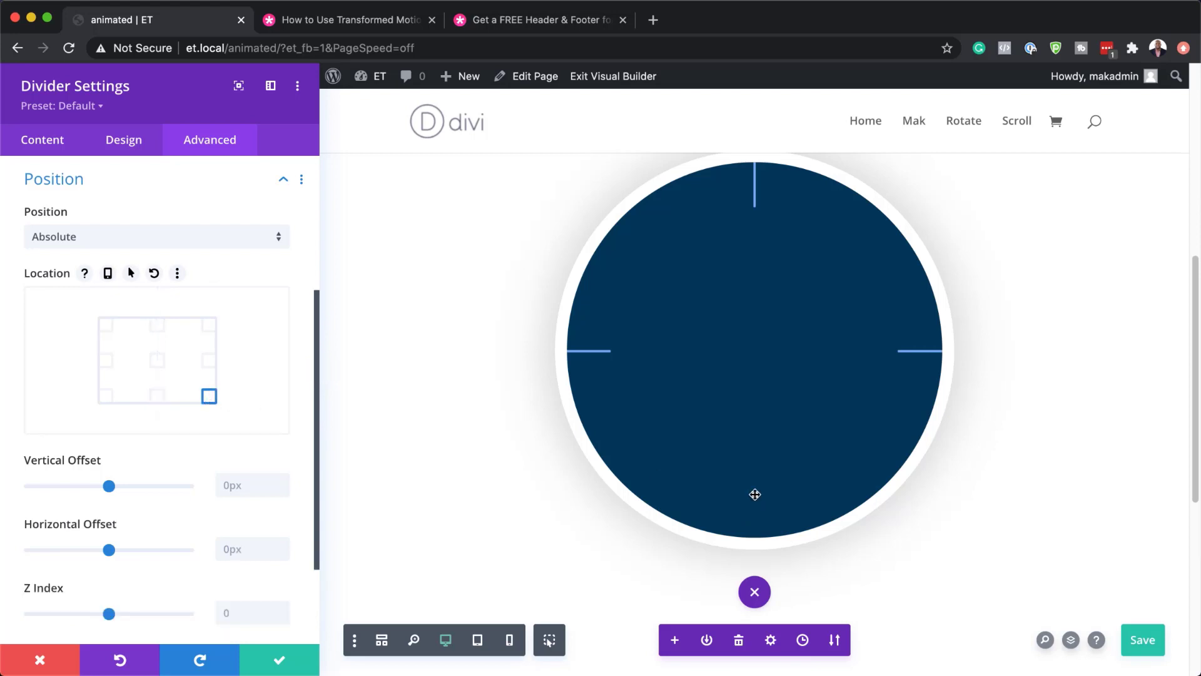
{"action": "left_click", "coordinate": [156, 396]}
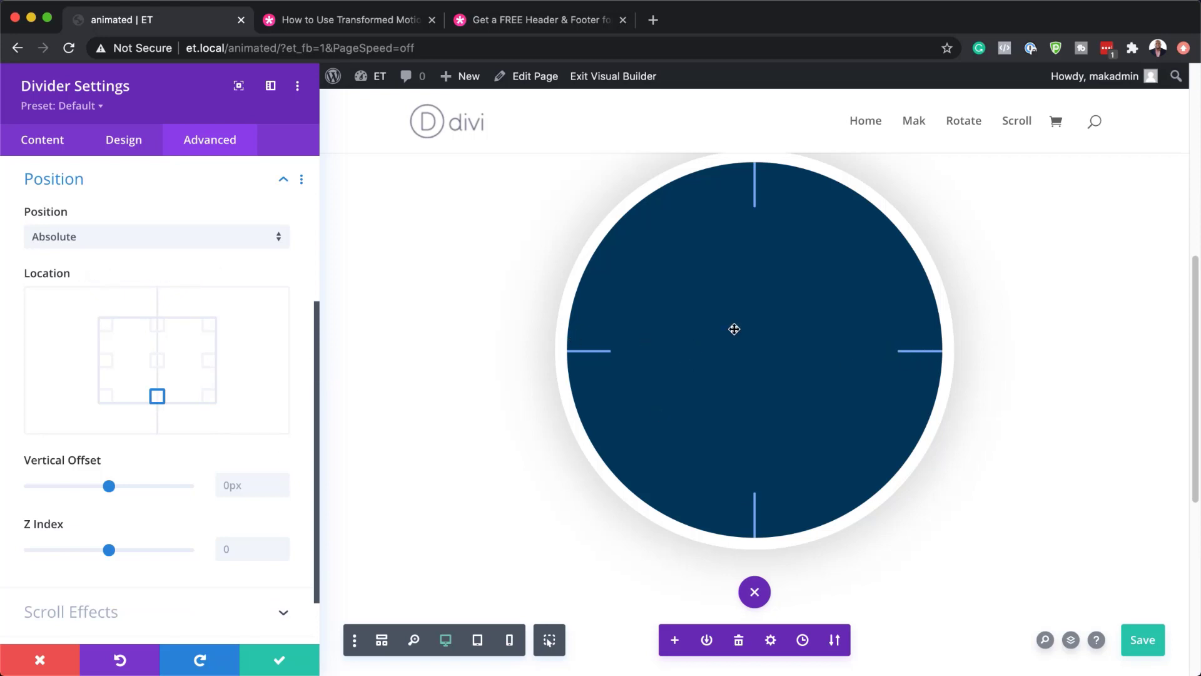
{"action": "left_click", "coordinate": [209, 360]}
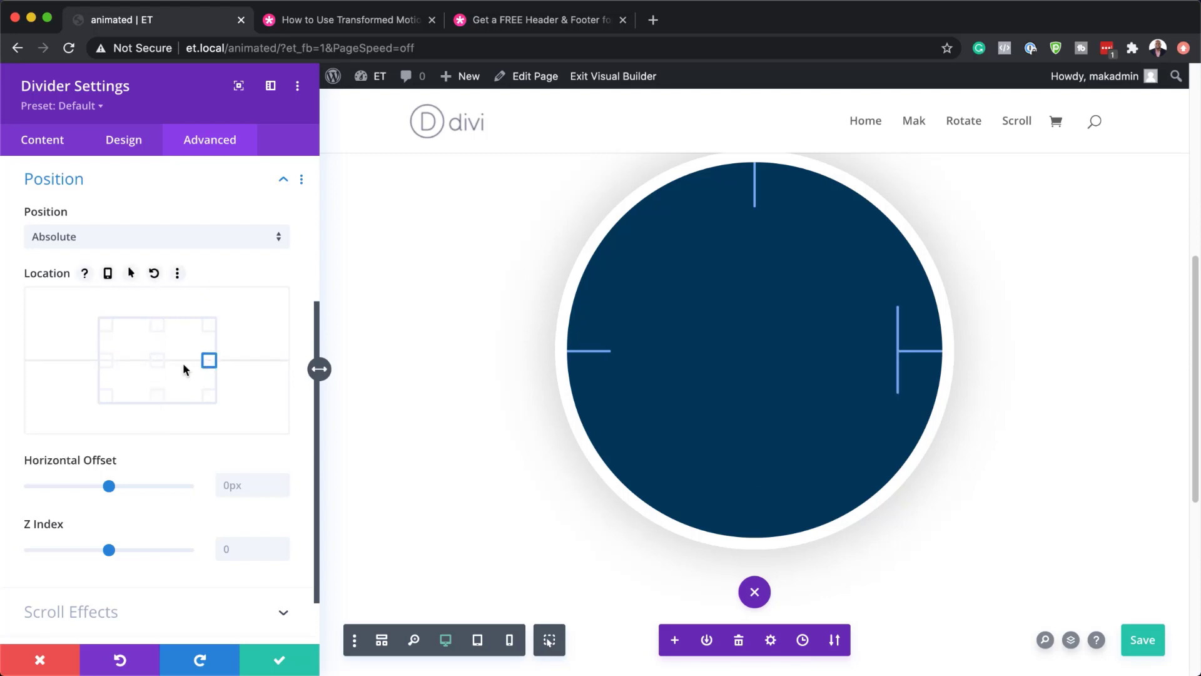
{"action": "left_click", "coordinate": [157, 396]}
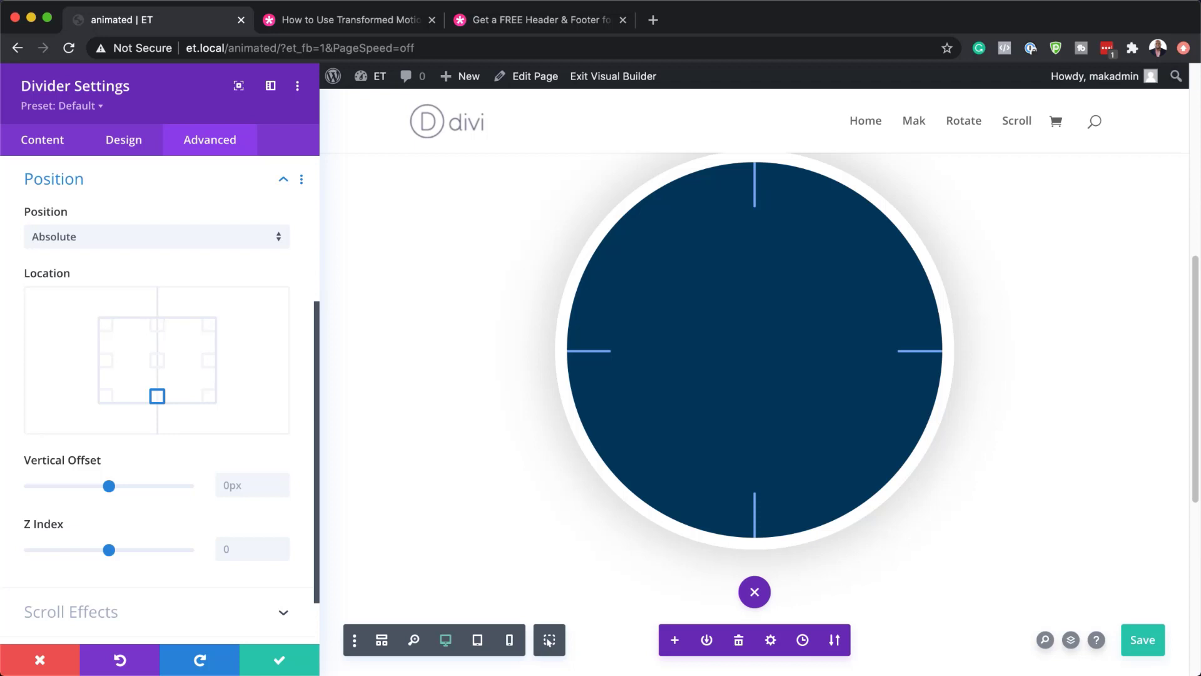
Step: Save the divider settings, then duplicate the 12 o clock divider within the section's row and column in the page layers
{"action": "left_click", "coordinate": [279, 662]}
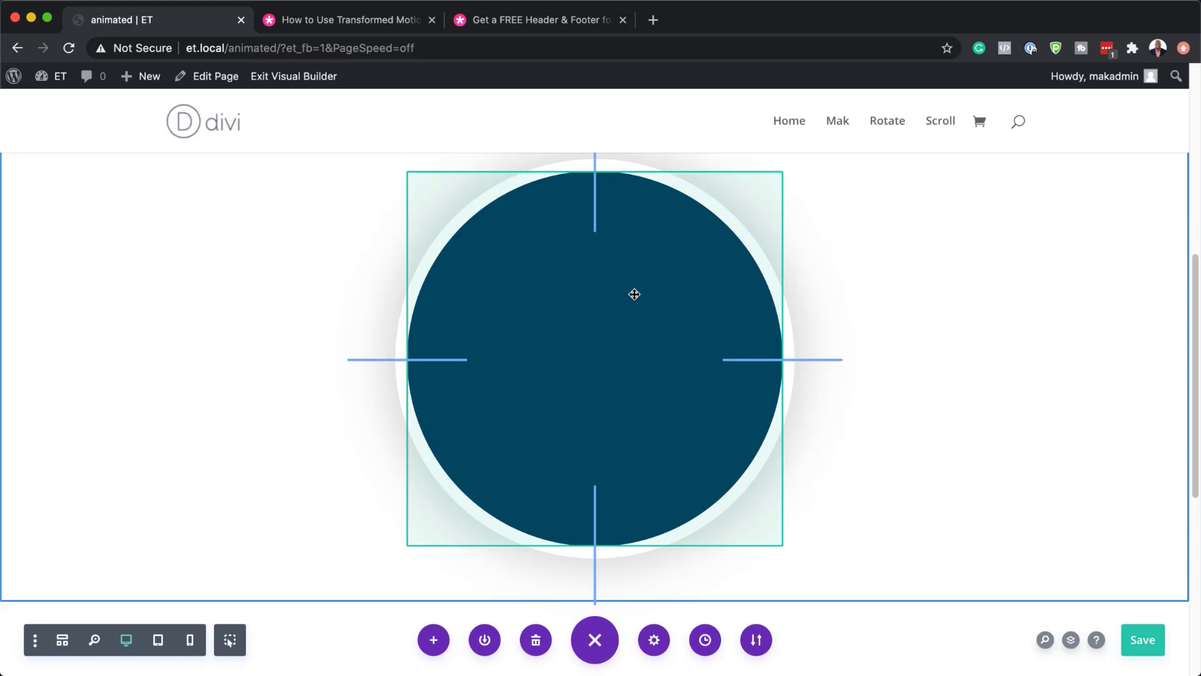
{"action": "scroll", "coordinate": [635, 294], "scroll_direction": "up", "scroll_amount": 3}
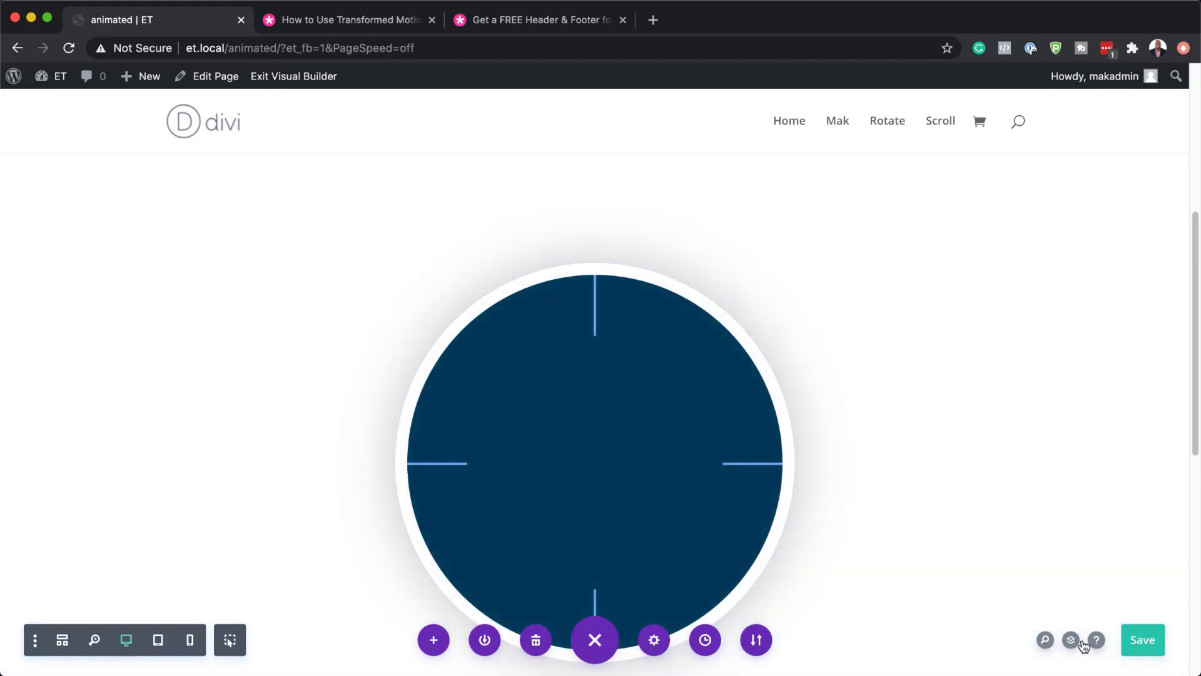
{"action": "left_click", "coordinate": [1071, 640]}
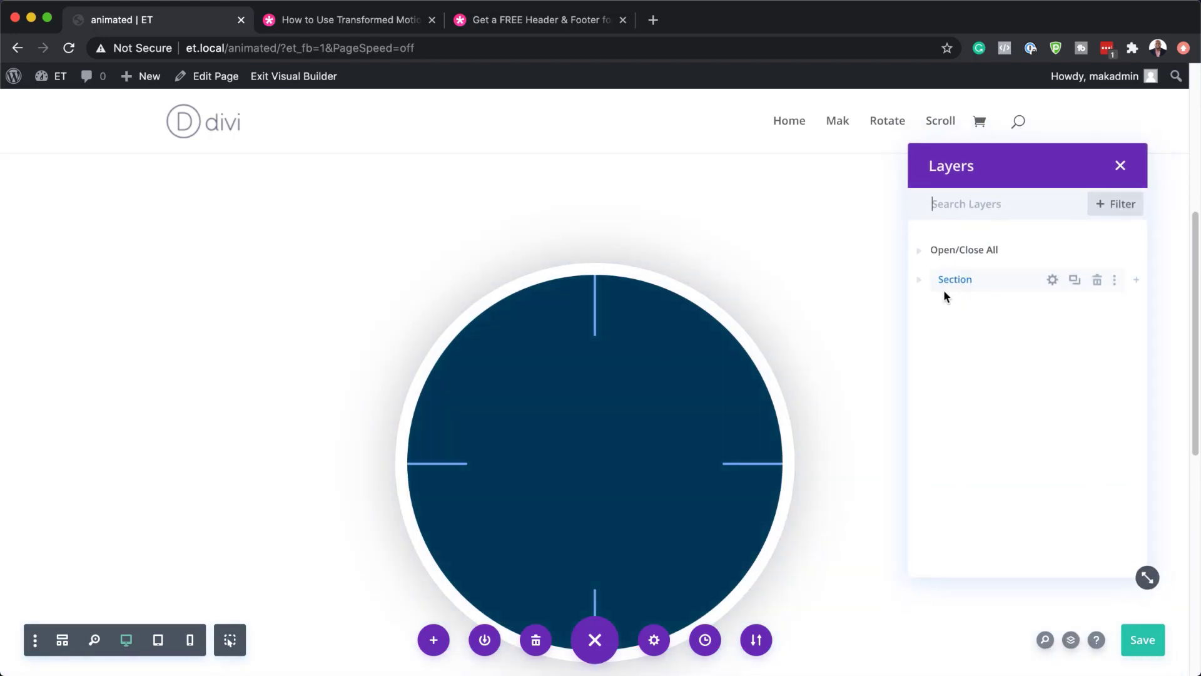
{"action": "left_click", "coordinate": [920, 283]}
{"action": "left_click", "coordinate": [932, 311]}
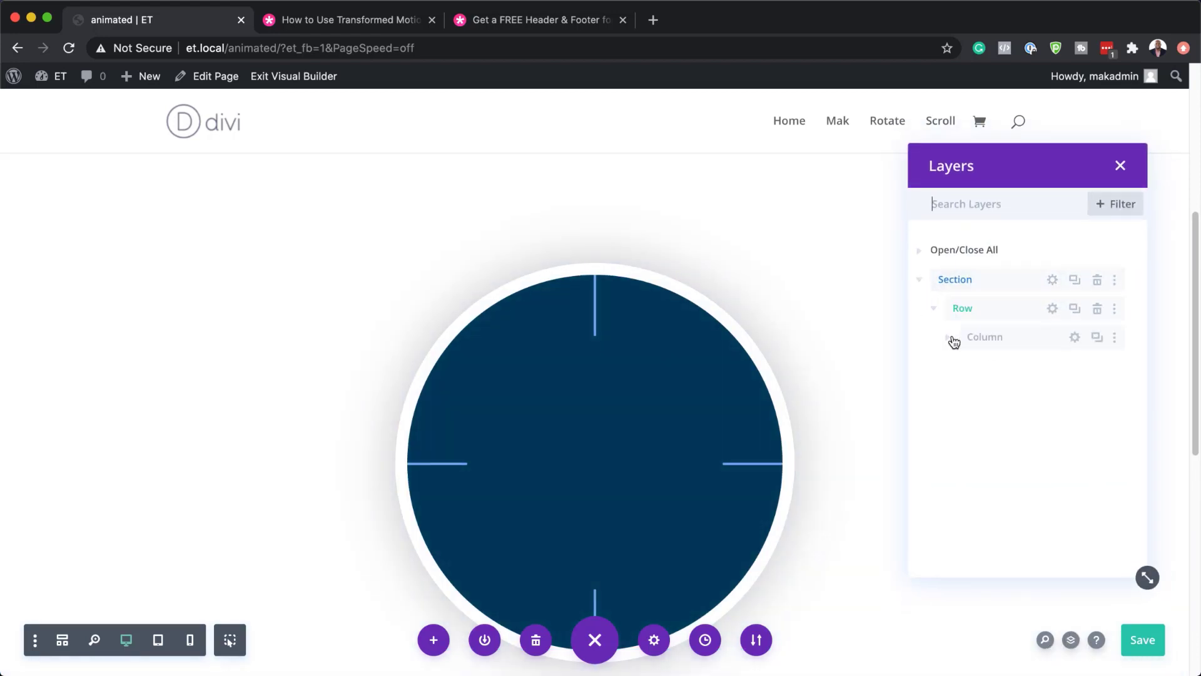
{"action": "left_click", "coordinate": [950, 338]}
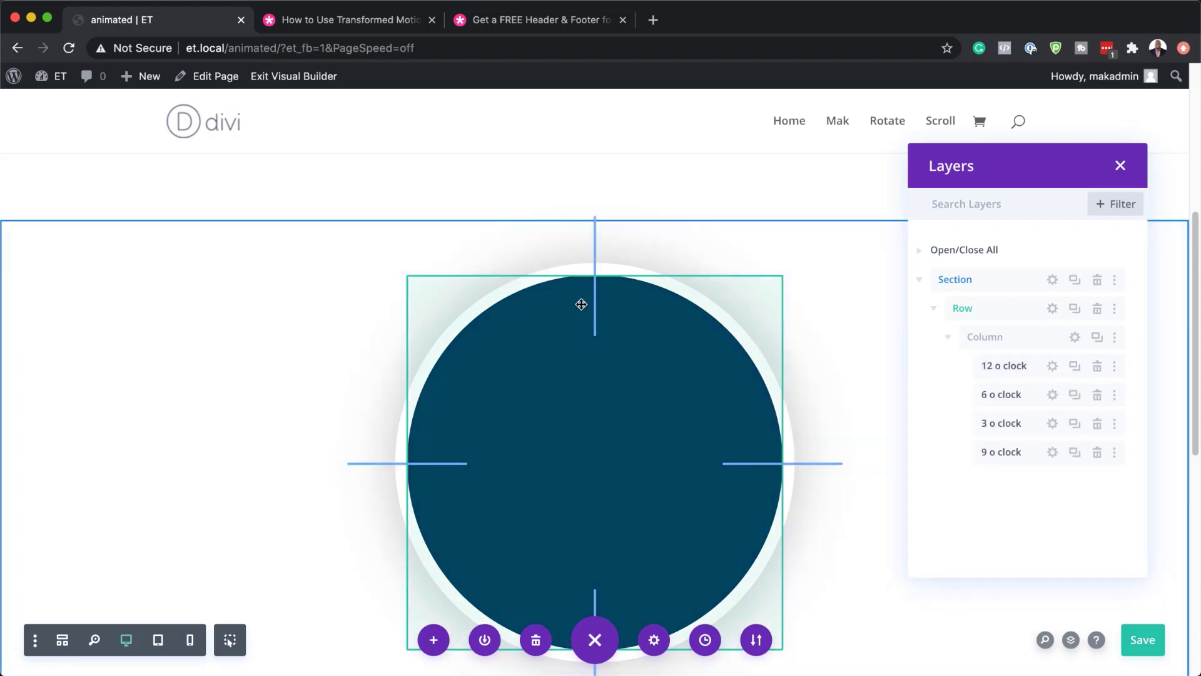
{"action": "left_click", "coordinate": [1076, 369]}
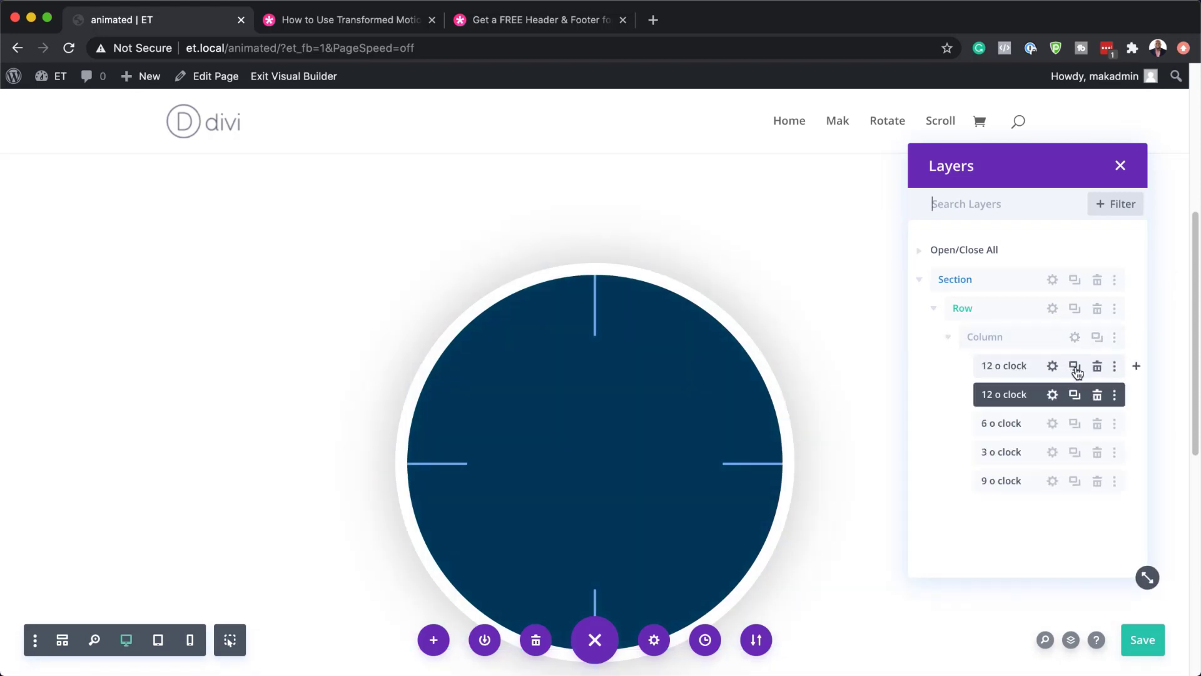
Step: Set the location of the duplicated 12 o clock divider to the exact center of the column
{"action": "left_click", "coordinate": [1054, 399]}
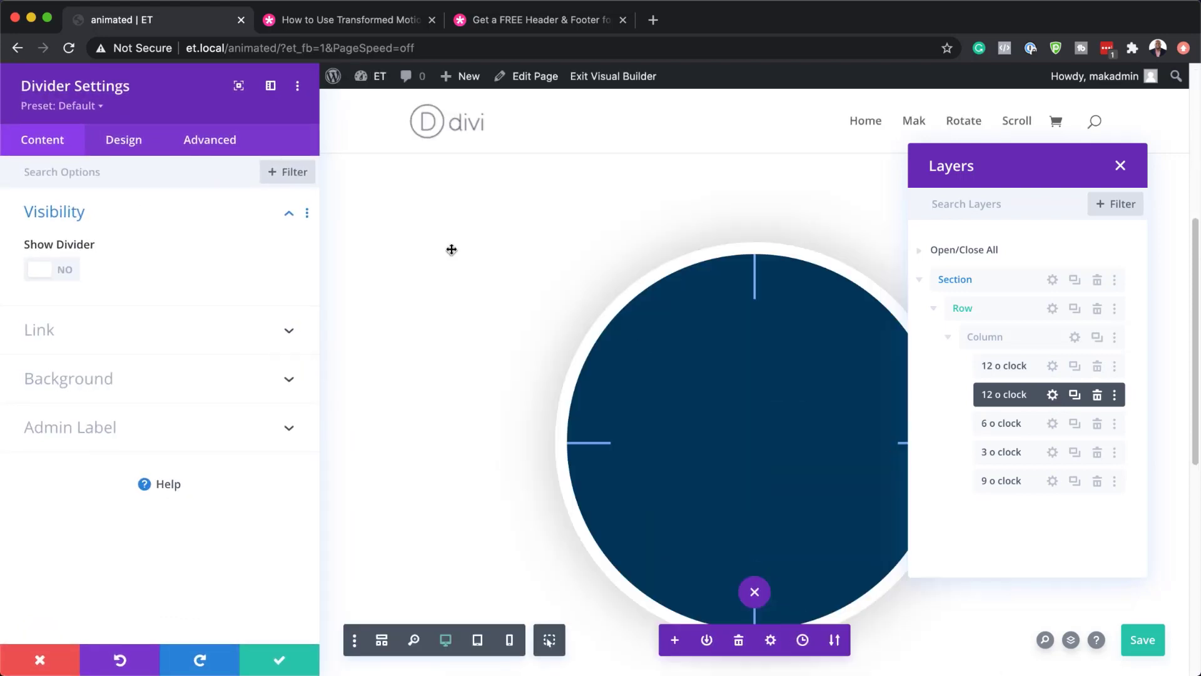
{"action": "left_click", "coordinate": [195, 145]}
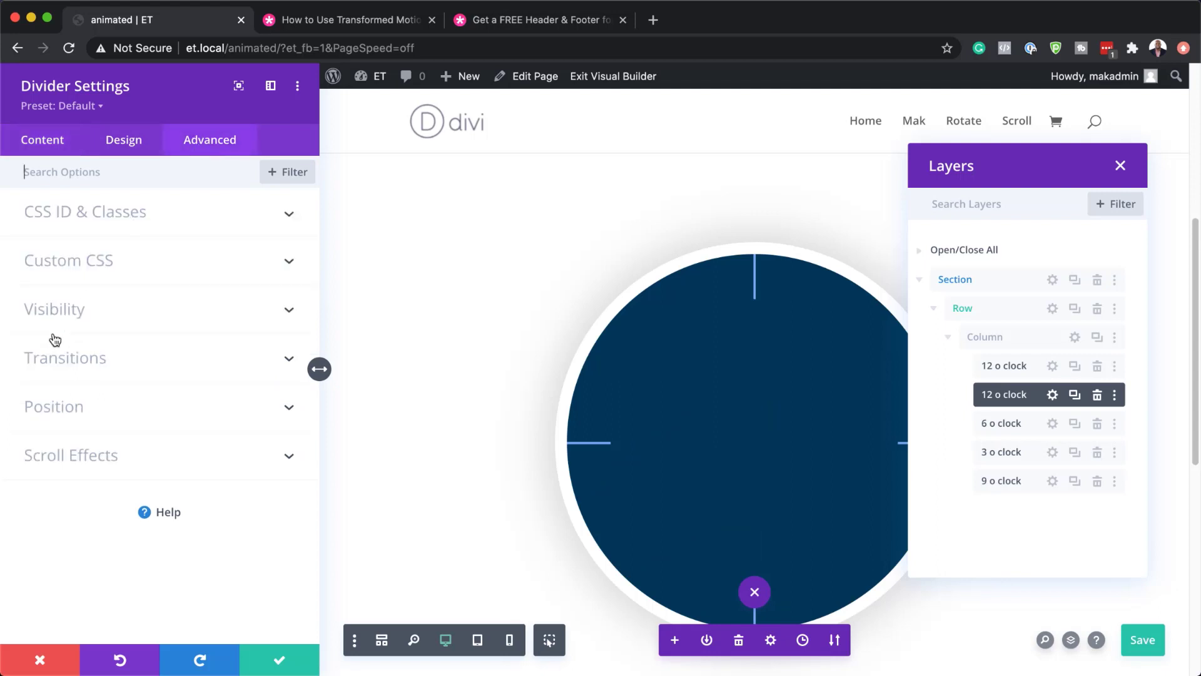
{"action": "left_click", "coordinate": [70, 407]}
{"action": "left_click", "coordinate": [156, 361]}
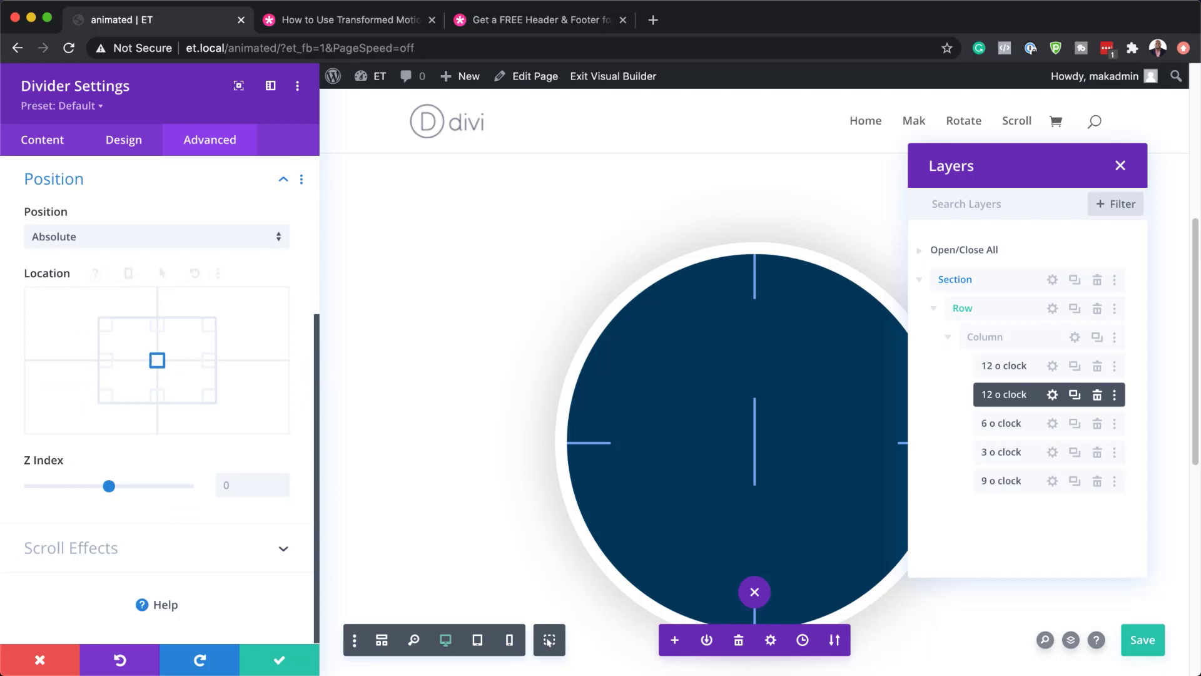
{"action": "key", "text": "ctrl+s"}
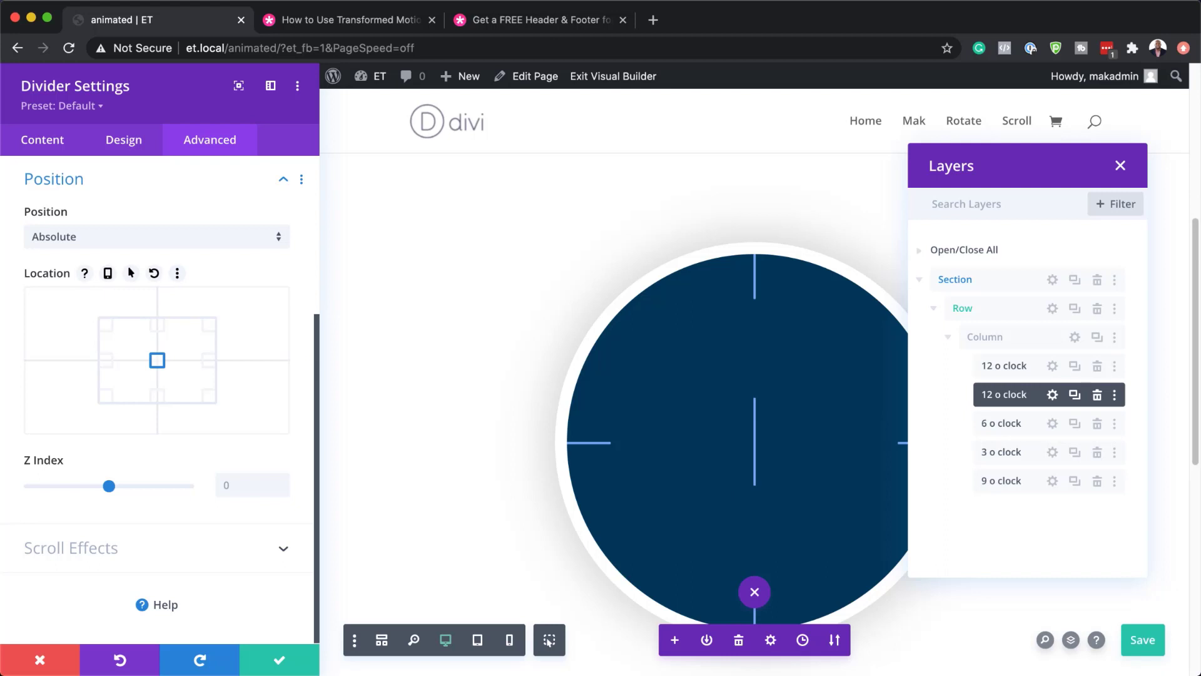
Step: Set the centered divider's width to 20vw and its max width to 200px
{"action": "left_click", "coordinate": [128, 142]}
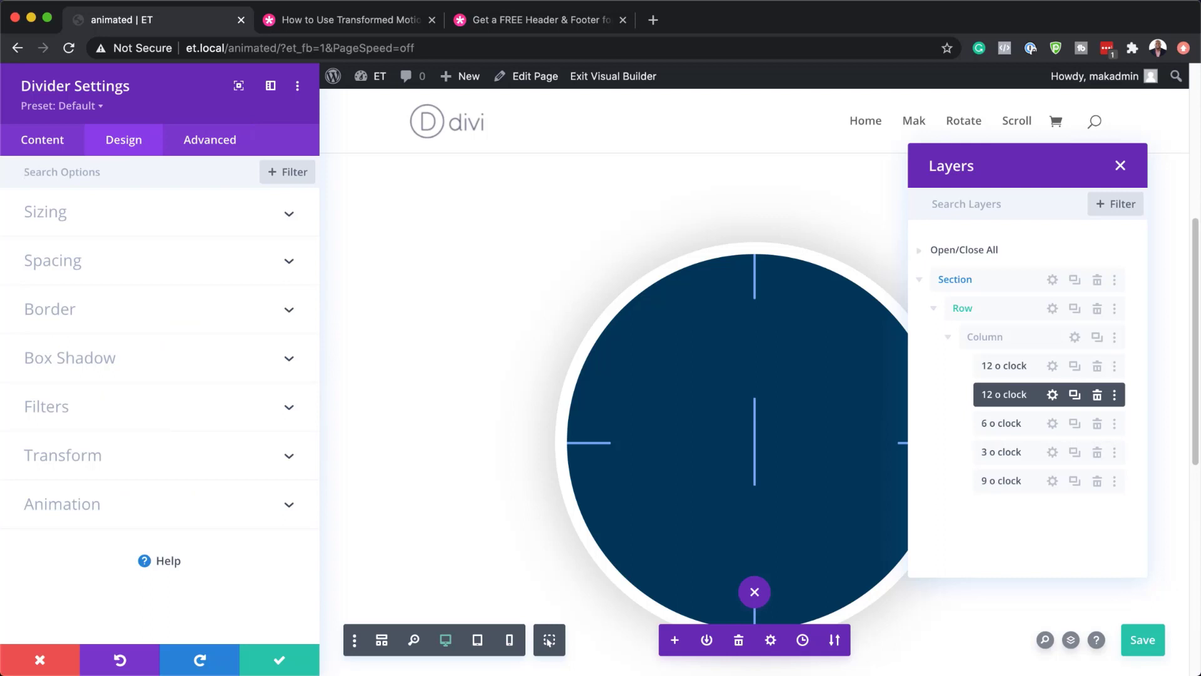
{"action": "left_click", "coordinate": [75, 266]}
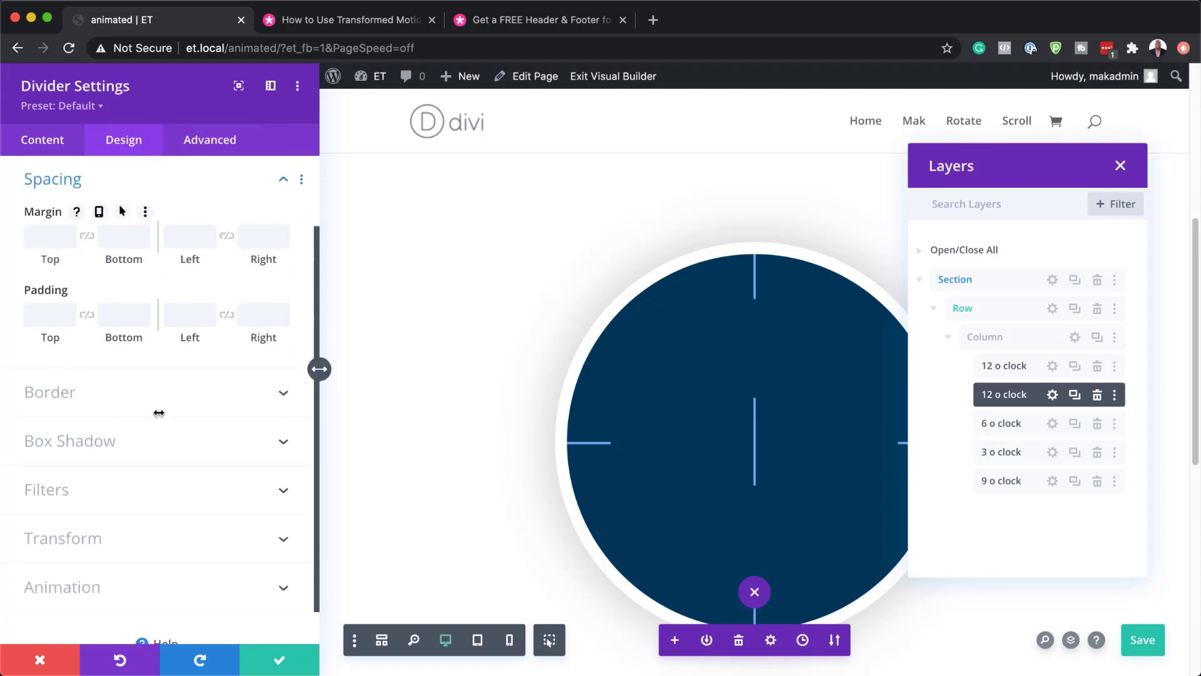
{"action": "scroll", "coordinate": [150, 438], "scroll_direction": "up", "scroll_amount": 3}
{"action": "left_click", "coordinate": [60, 212]}
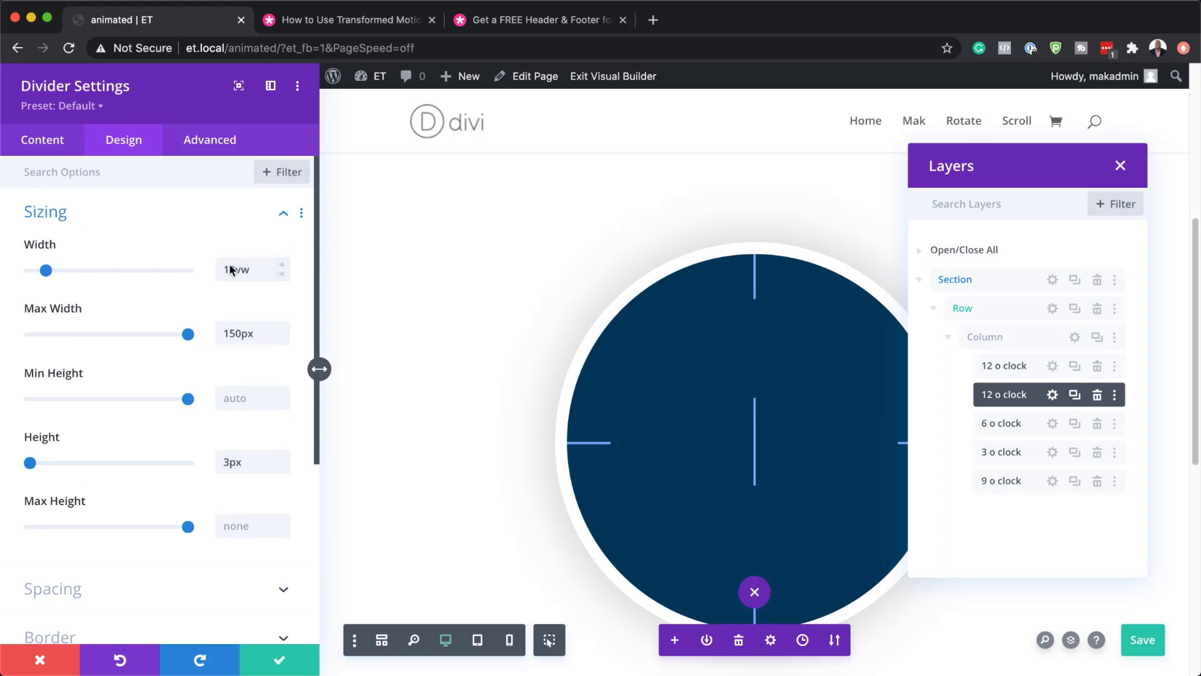
{"action": "left_click_drag", "start_coordinate": [231, 272], "coordinate": [200, 269]}
{"action": "type", "text": "2"}
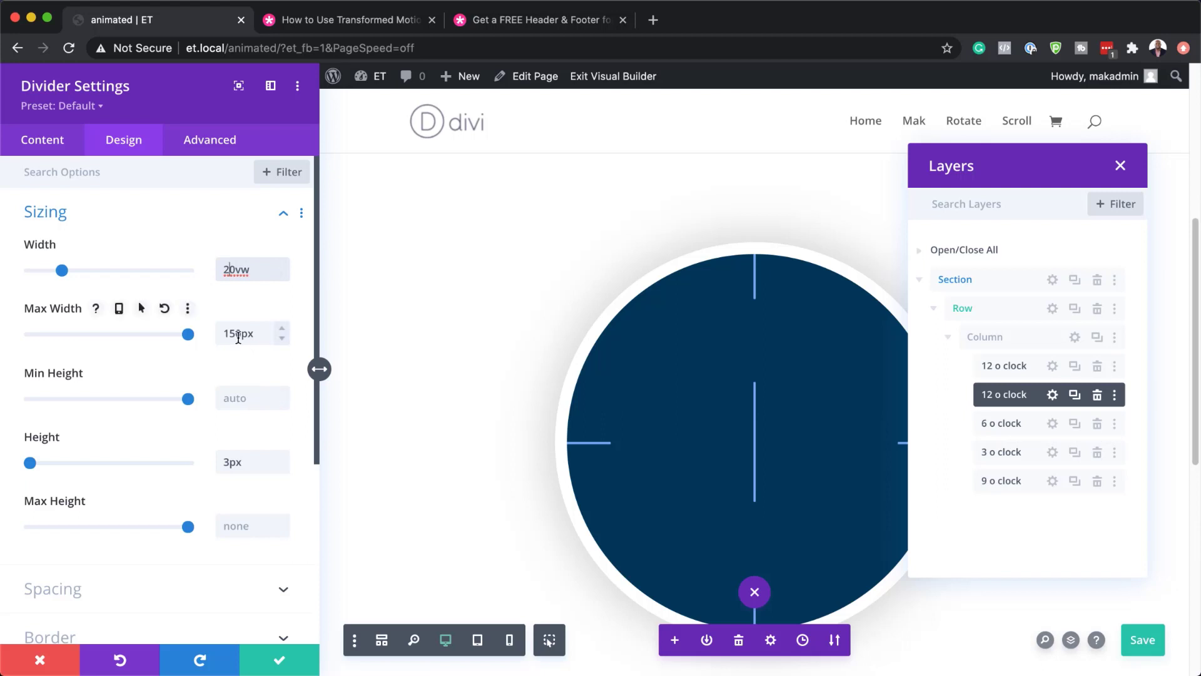
{"action": "left_click_drag", "start_coordinate": [241, 334], "coordinate": [210, 334]}
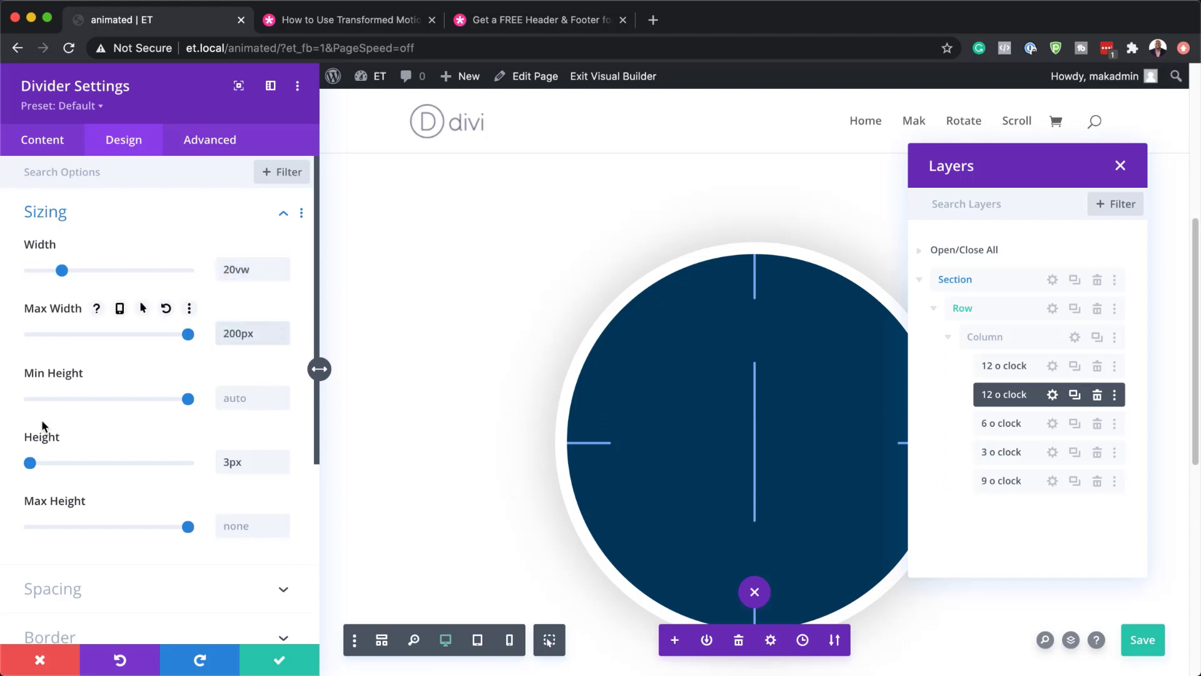
Step: Set the centered divider's height to 0.5vw and its max height to 7.5px
{"action": "double_click", "coordinate": [248, 463]}
{"action": "type", "text": "0.5vw"}
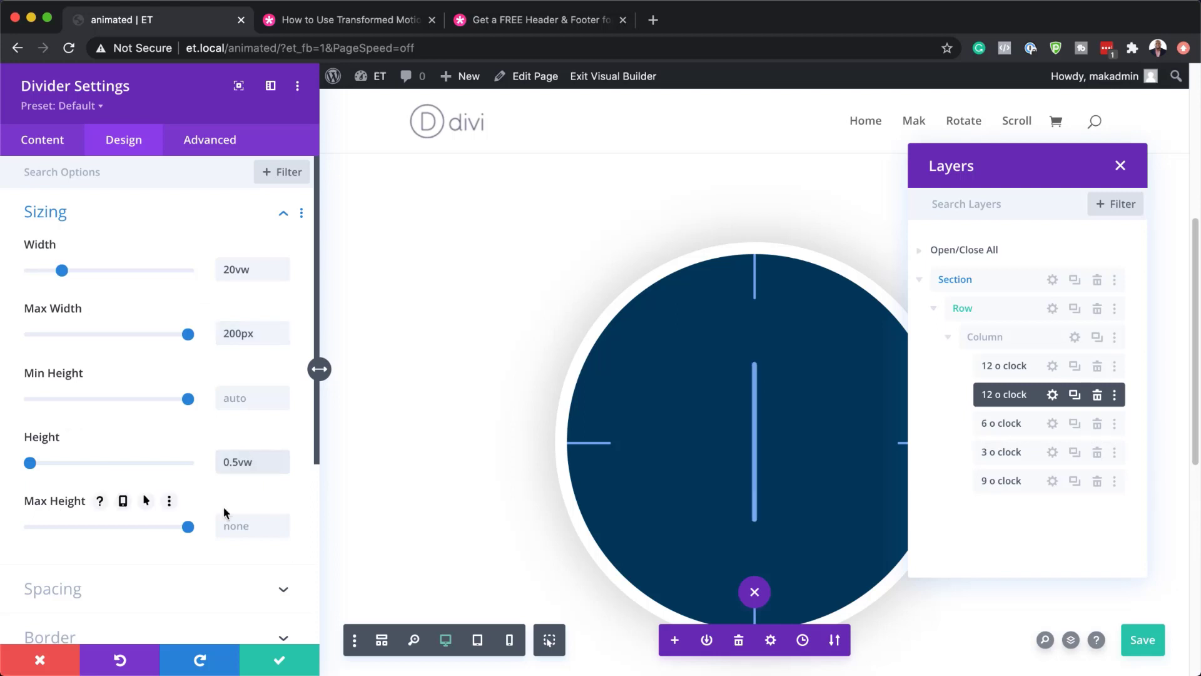
{"action": "scroll", "coordinate": [223, 506], "scroll_direction": "down", "scroll_amount": 1}
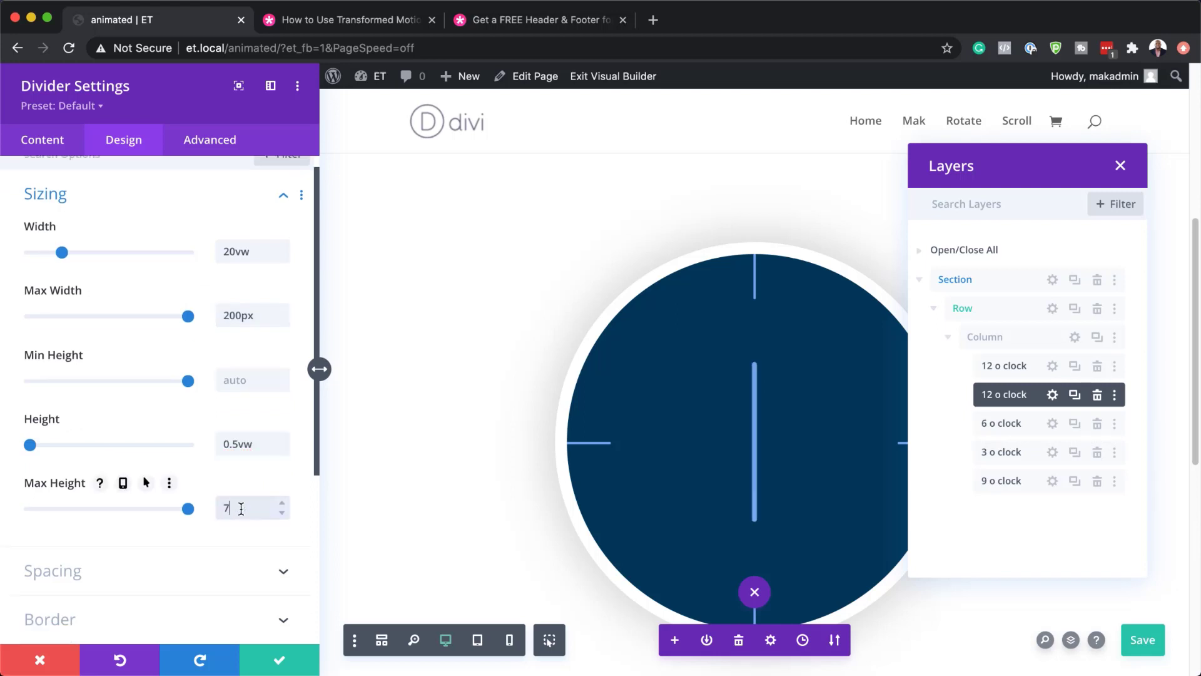
{"action": "left_click", "coordinate": [241, 508]}
{"action": "type", "text": "7px"}
{"action": "type", "text": ".5"}
Step: Translate the centered divider horizontally to the right by about half its length in the transform settings
{"action": "scroll", "coordinate": [81, 546], "scroll_direction": "down", "scroll_amount": 5}
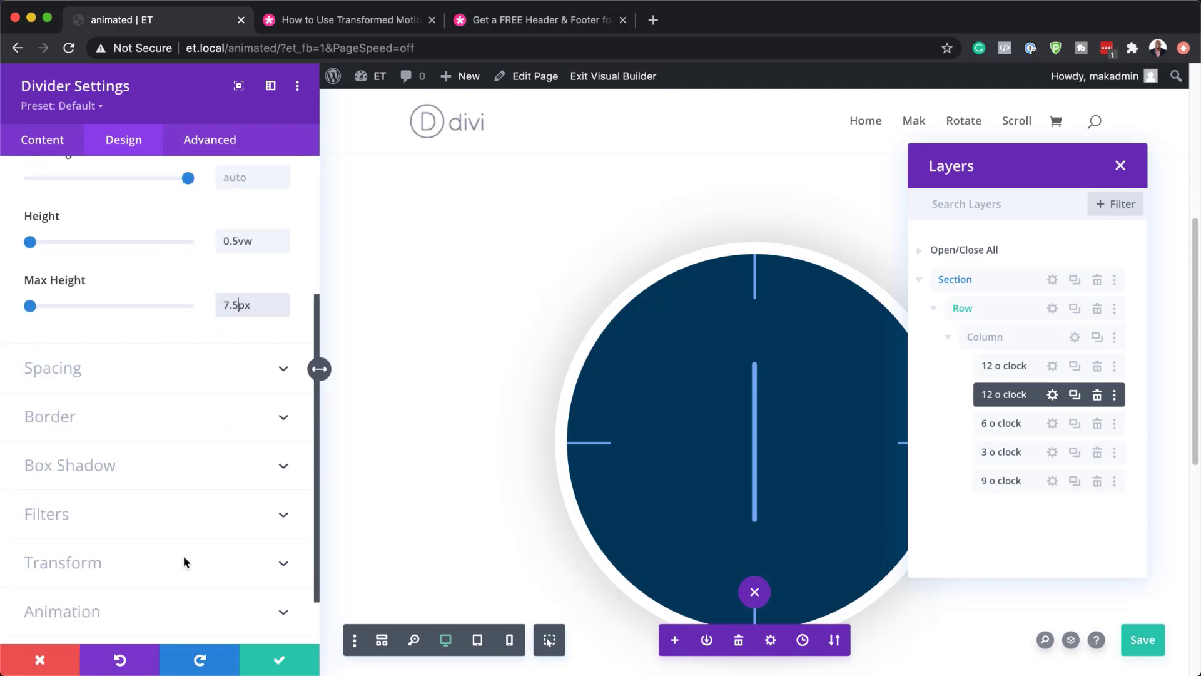
{"action": "left_click", "coordinate": [84, 504]}
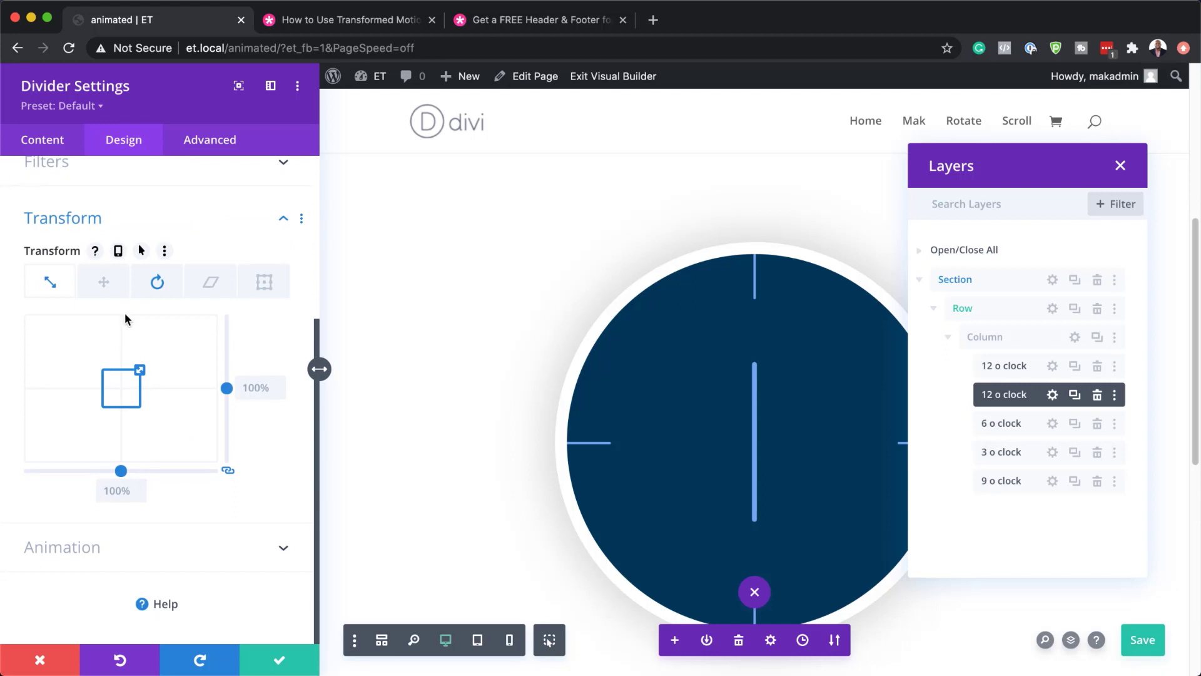
{"action": "left_click", "coordinate": [105, 283]}
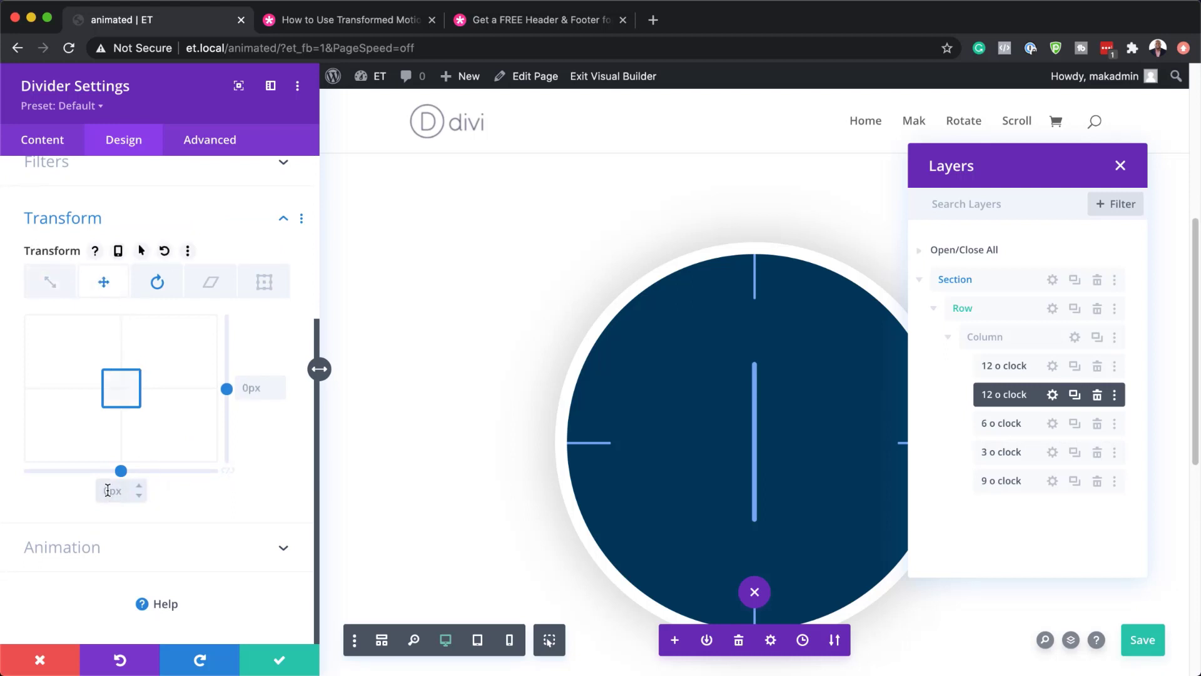
Step: Rotate the divider -90deg with the first rotation axis and set its transform origin to left center
{"action": "left_click", "coordinate": [158, 283]}
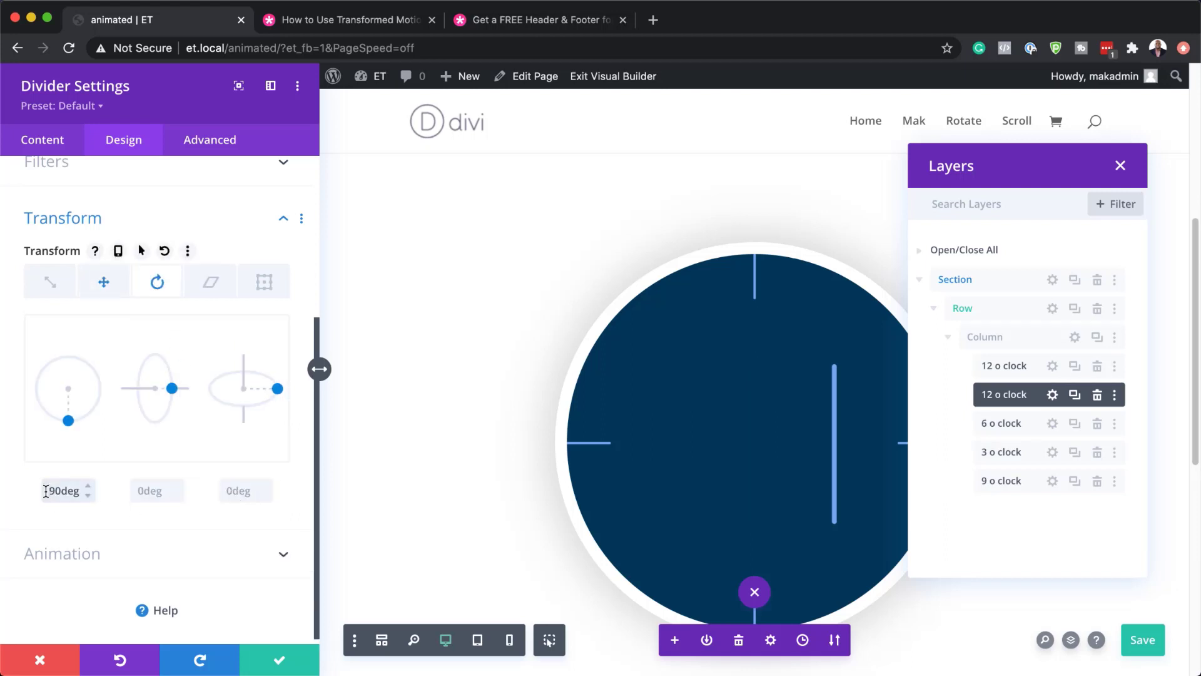
{"action": "left_click", "coordinate": [46, 491]}
{"action": "type", "text": "-"}
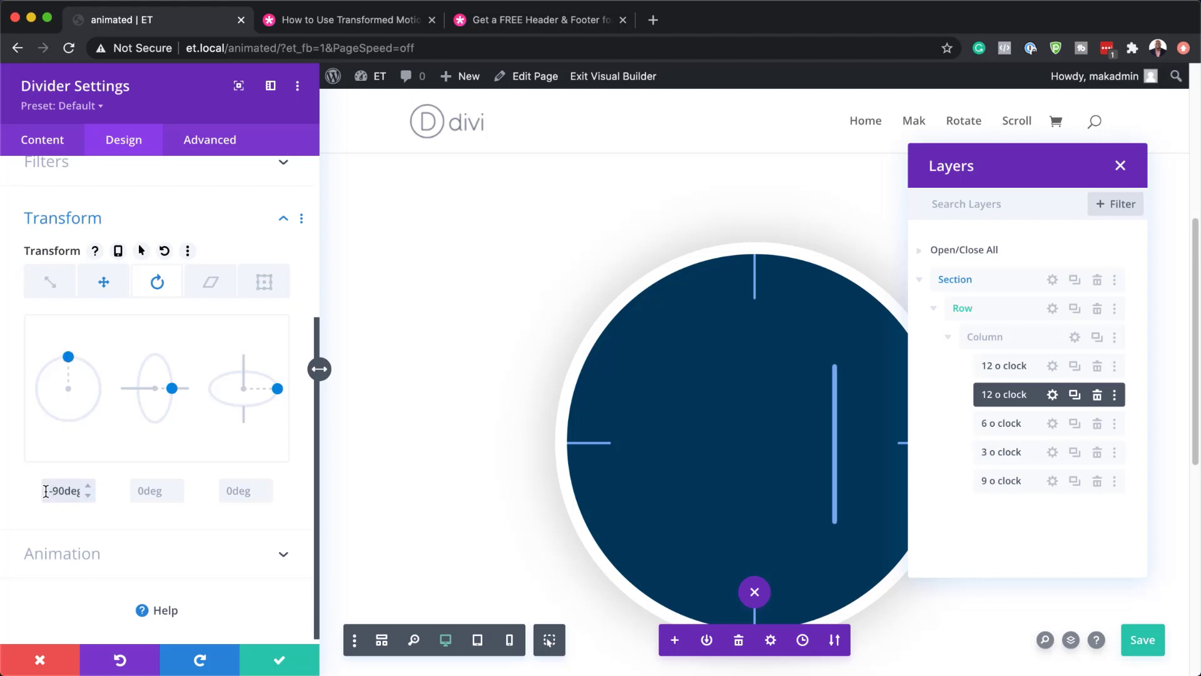
{"action": "left_click", "coordinate": [265, 284]}
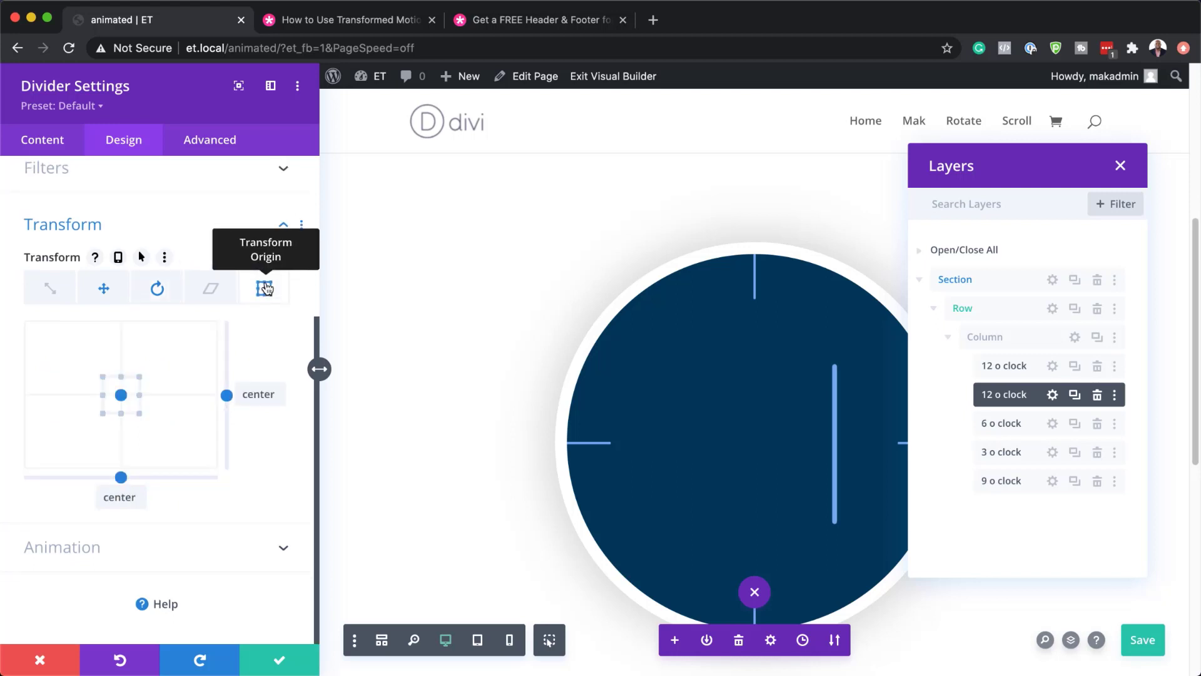
{"action": "left_click", "coordinate": [101, 395]}
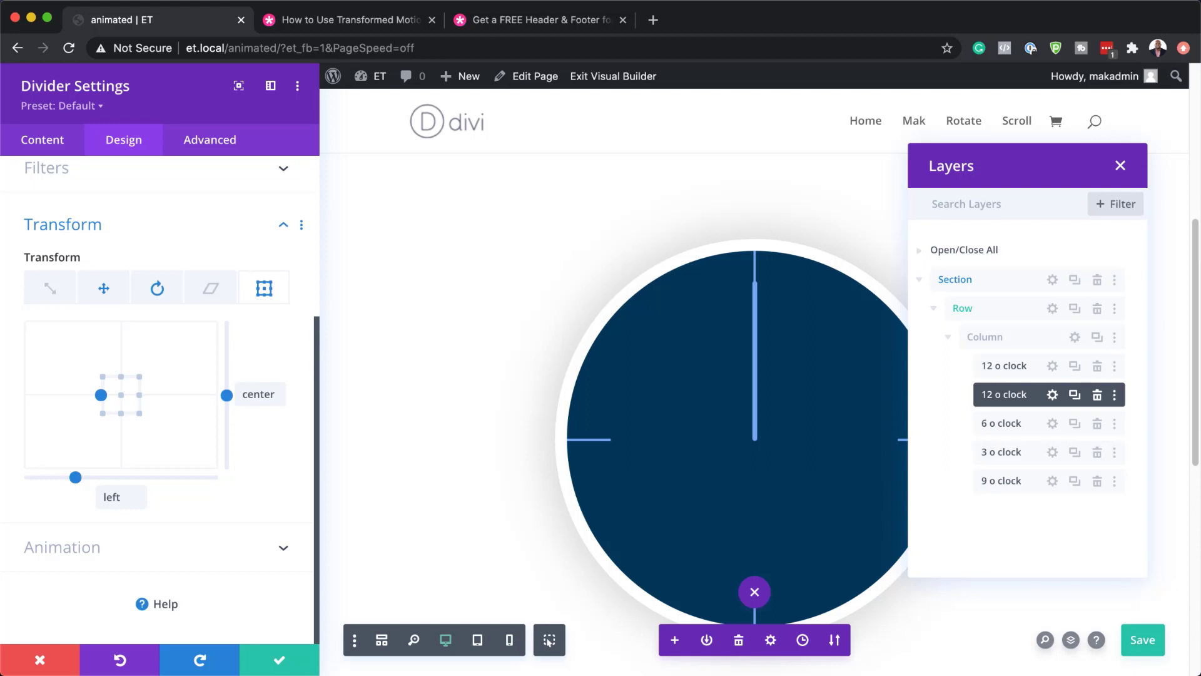
Step: Copy the centered divider's background color code, and set its background color to rgba(175,175,175,0.12)
{"action": "left_click", "coordinate": [46, 140]}
{"action": "left_click", "coordinate": [85, 308]}
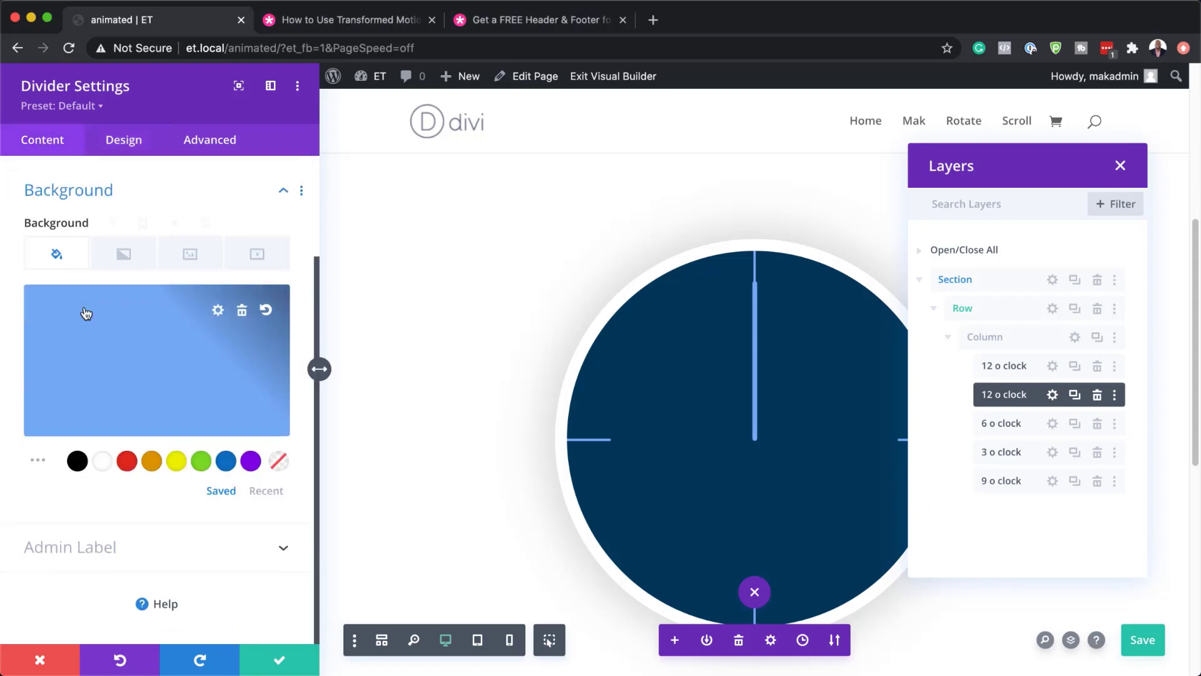
{"action": "left_click", "coordinate": [110, 358]}
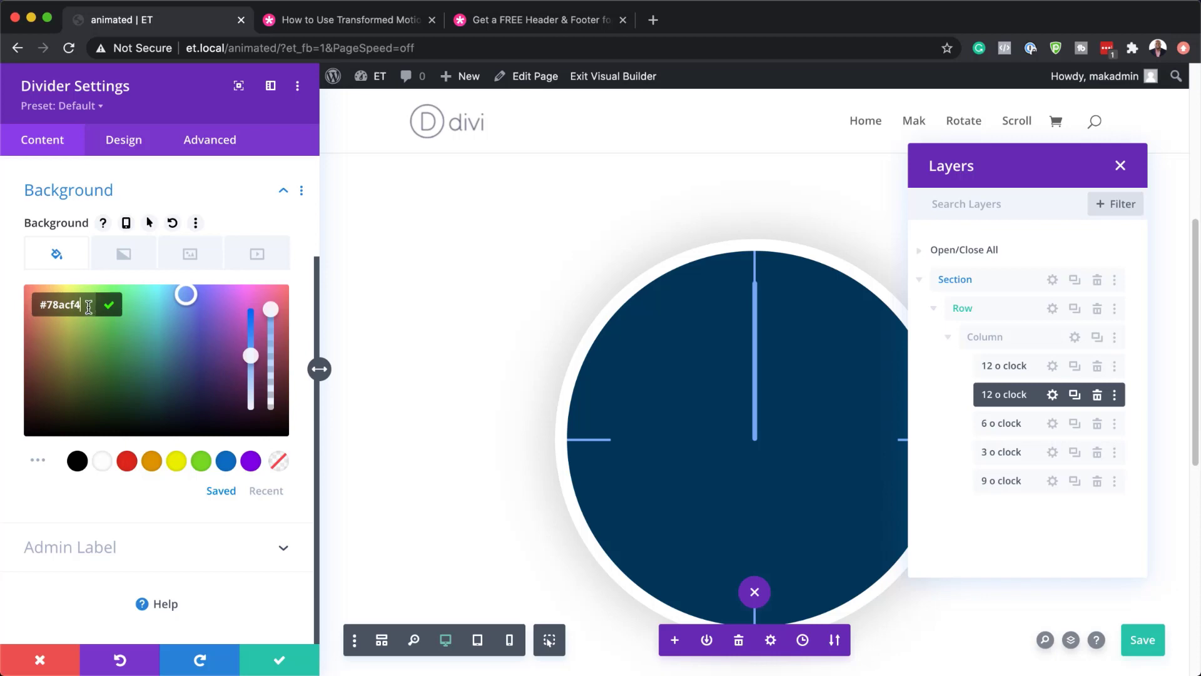
{"action": "key", "text": "super+v"}
{"action": "key", "text": "super+z"}
{"action": "key", "text": "super+c"}
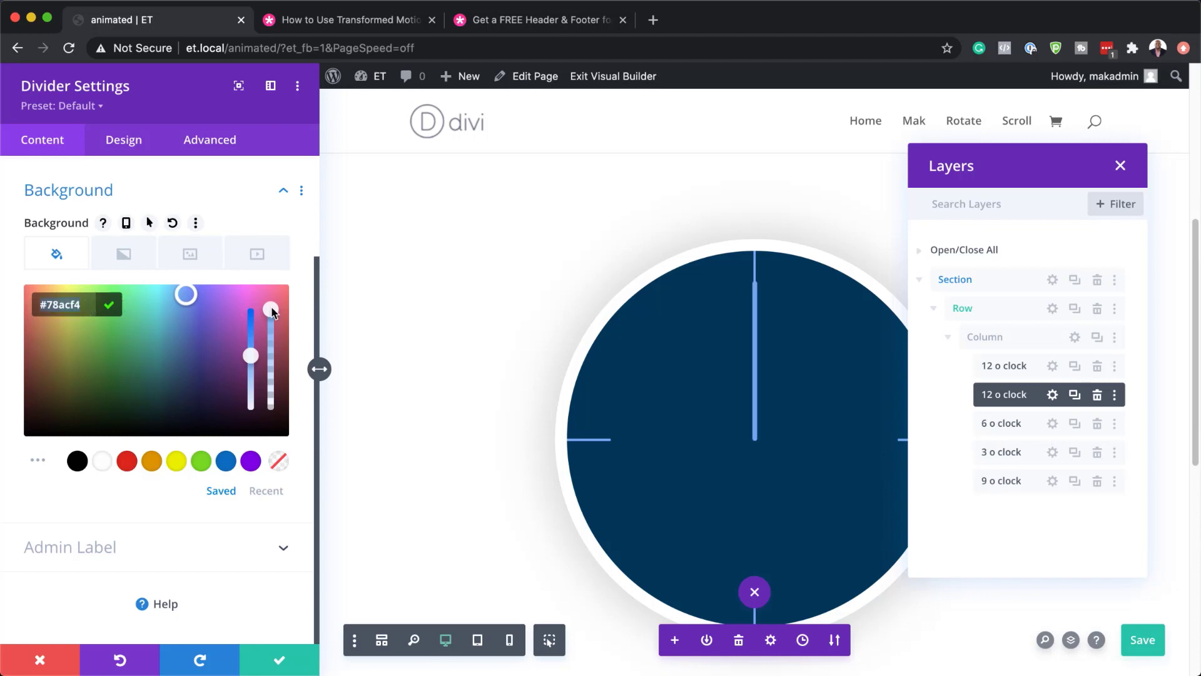
{"action": "left_click_drag", "start_coordinate": [276, 310], "coordinate": [276, 341]}
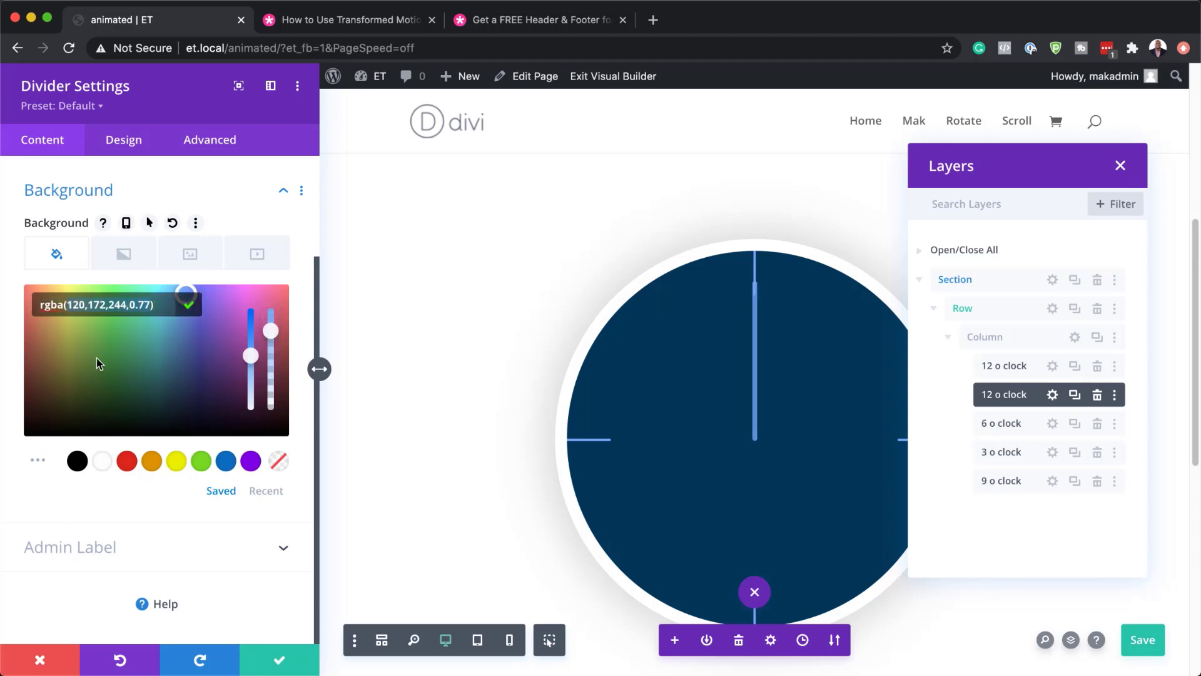
{"action": "type", "text": "rgba(175,175,175,0.12)"}
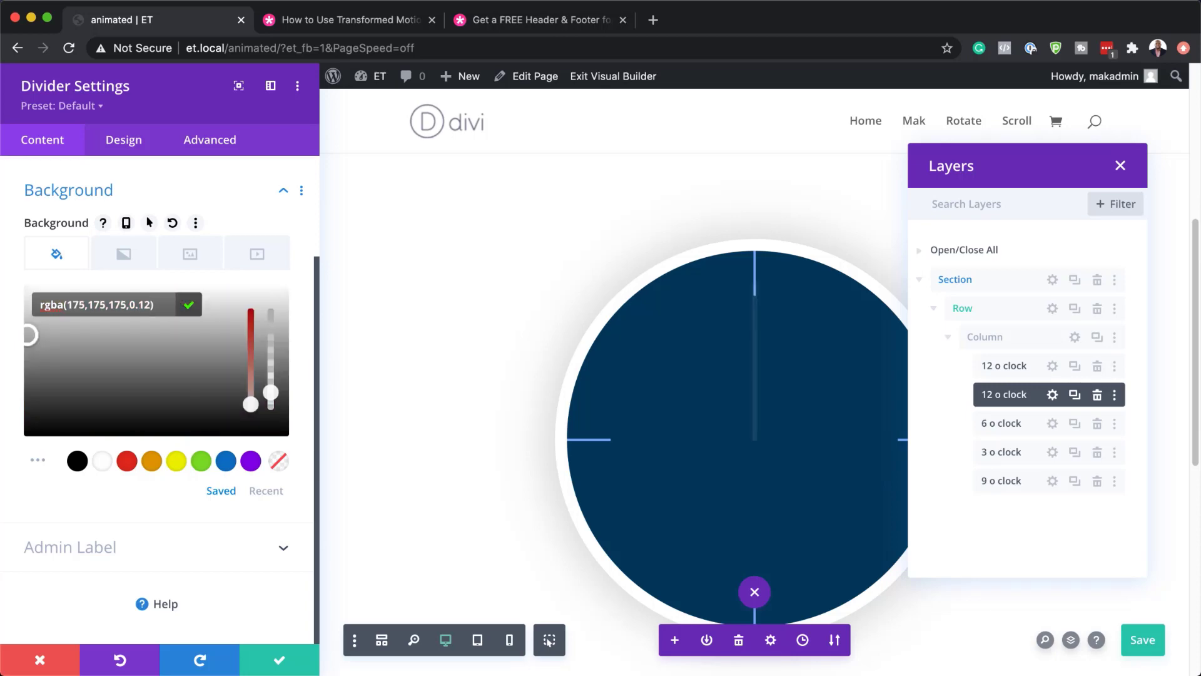
Step: Duplicate the translucent centered divider and give the copy a background gradient with #78acf4 as its first color
{"action": "left_click", "coordinate": [1075, 396]}
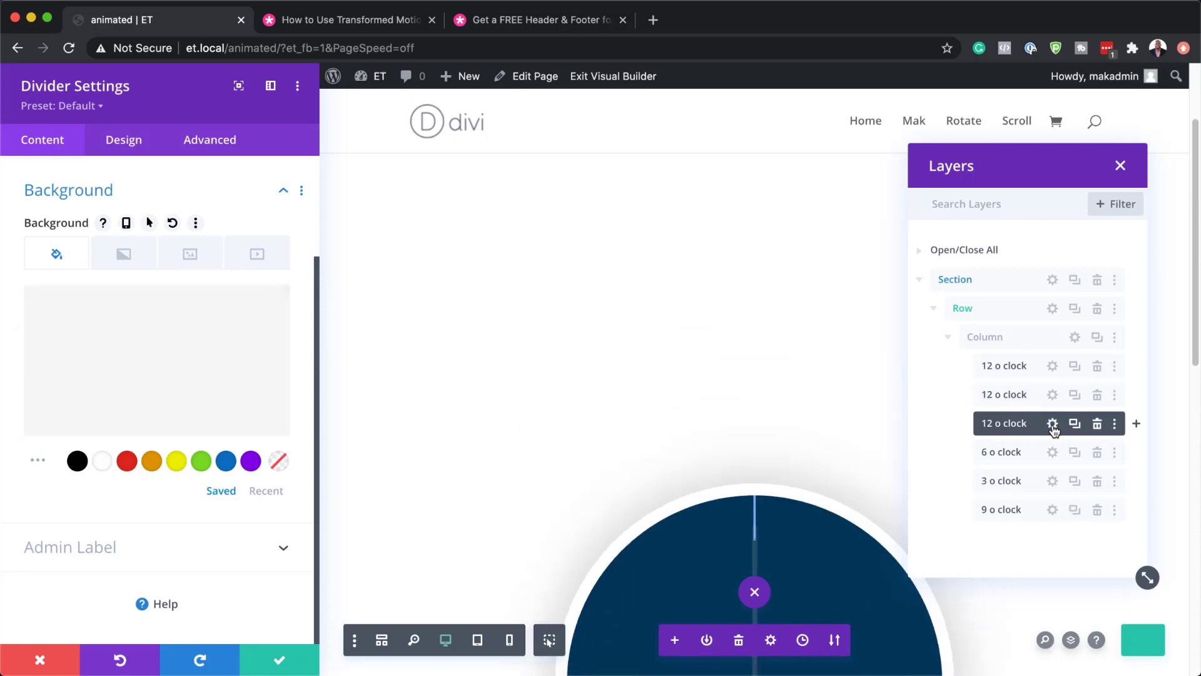
{"action": "left_click", "coordinate": [133, 263]}
{"action": "left_click", "coordinate": [156, 406]}
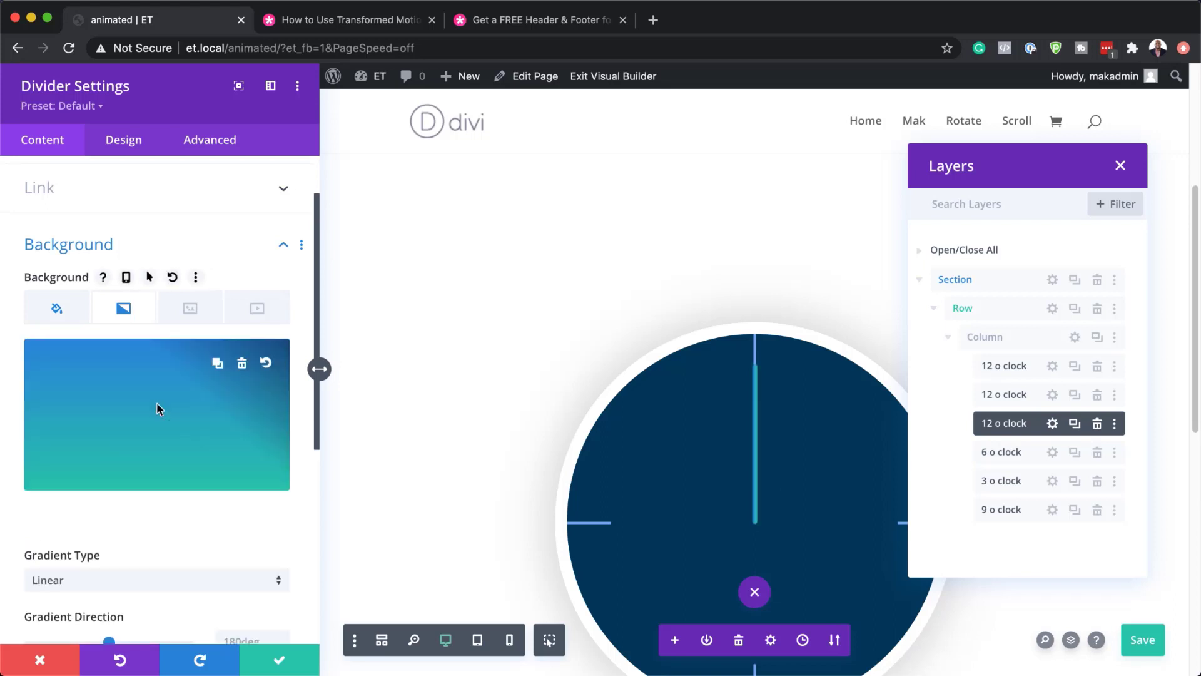
{"action": "left_click", "coordinate": [37, 516]}
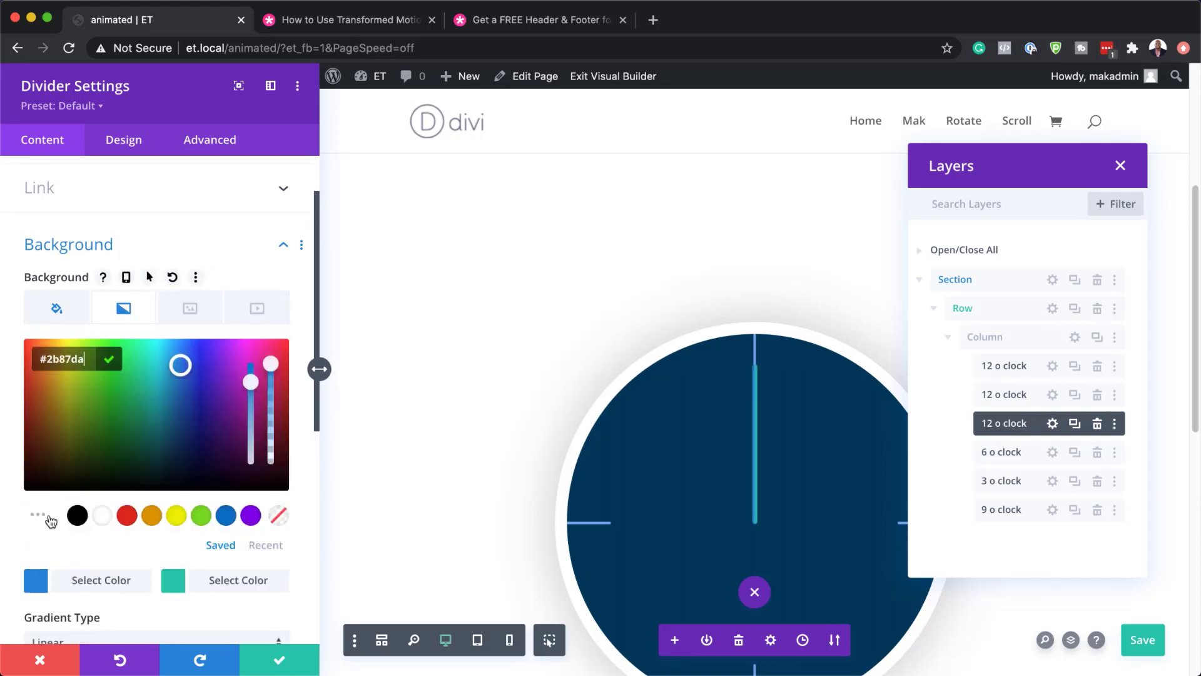
{"action": "triple_click", "coordinate": [85, 359]}
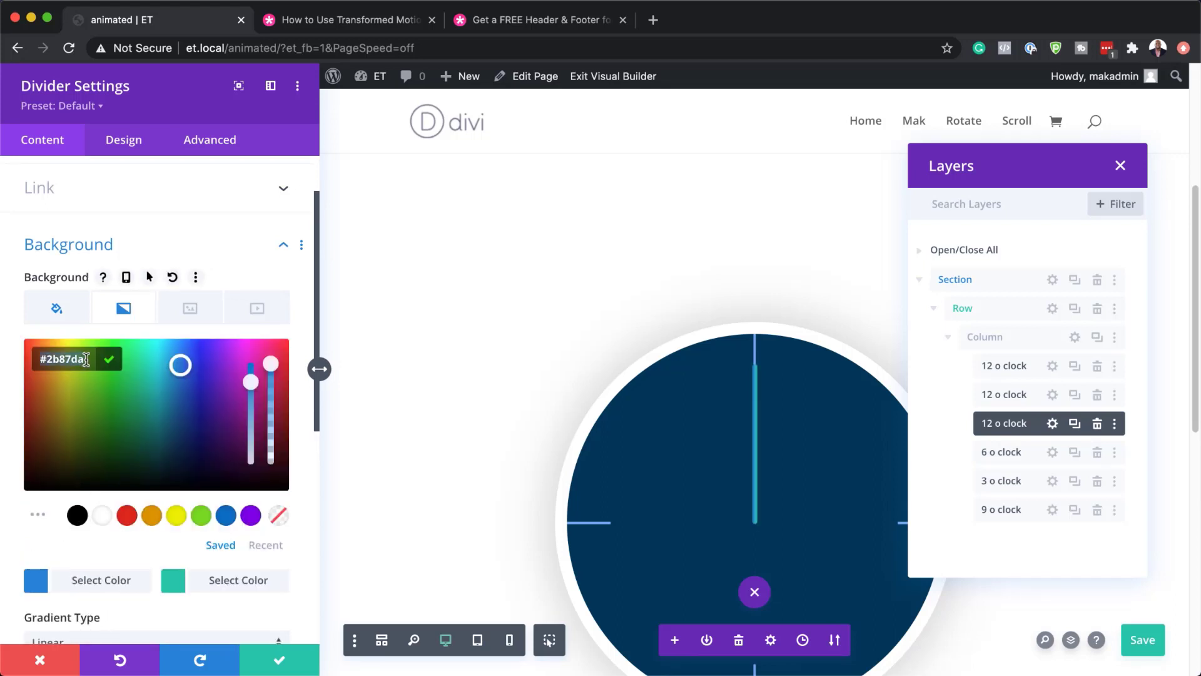
{"action": "key", "text": "super+v"}
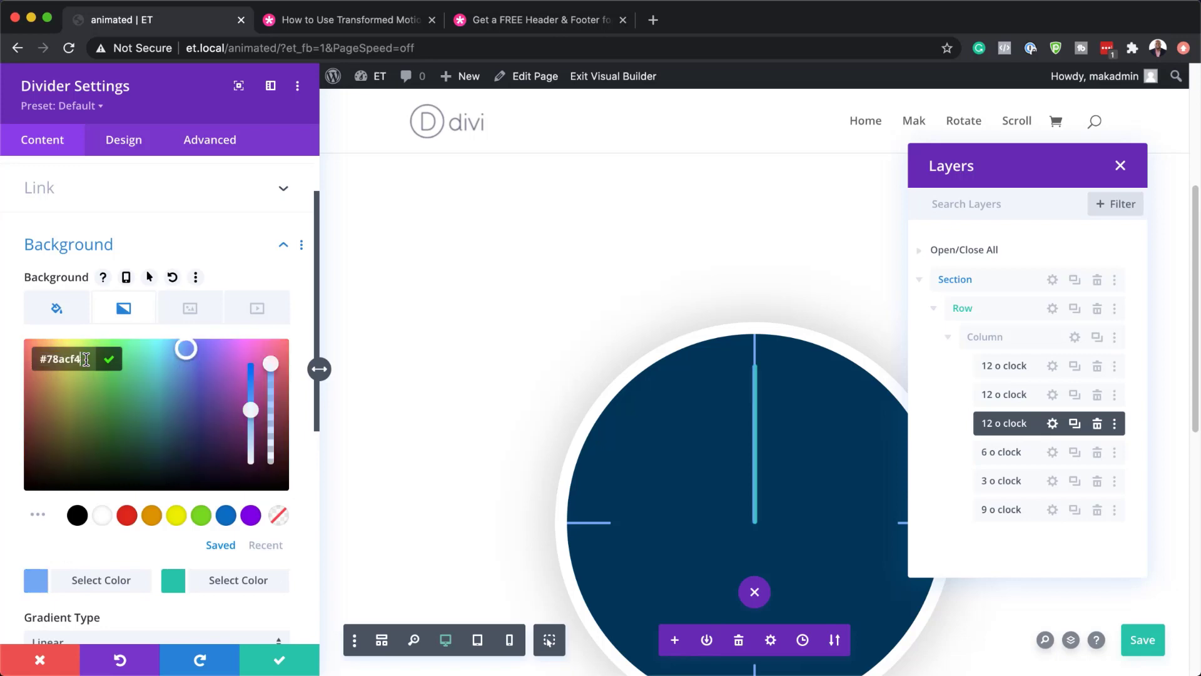
Step: Set the gradient's second color to #b0b9ff and its gradient direction to 90deg
{"action": "left_click", "coordinate": [171, 585]}
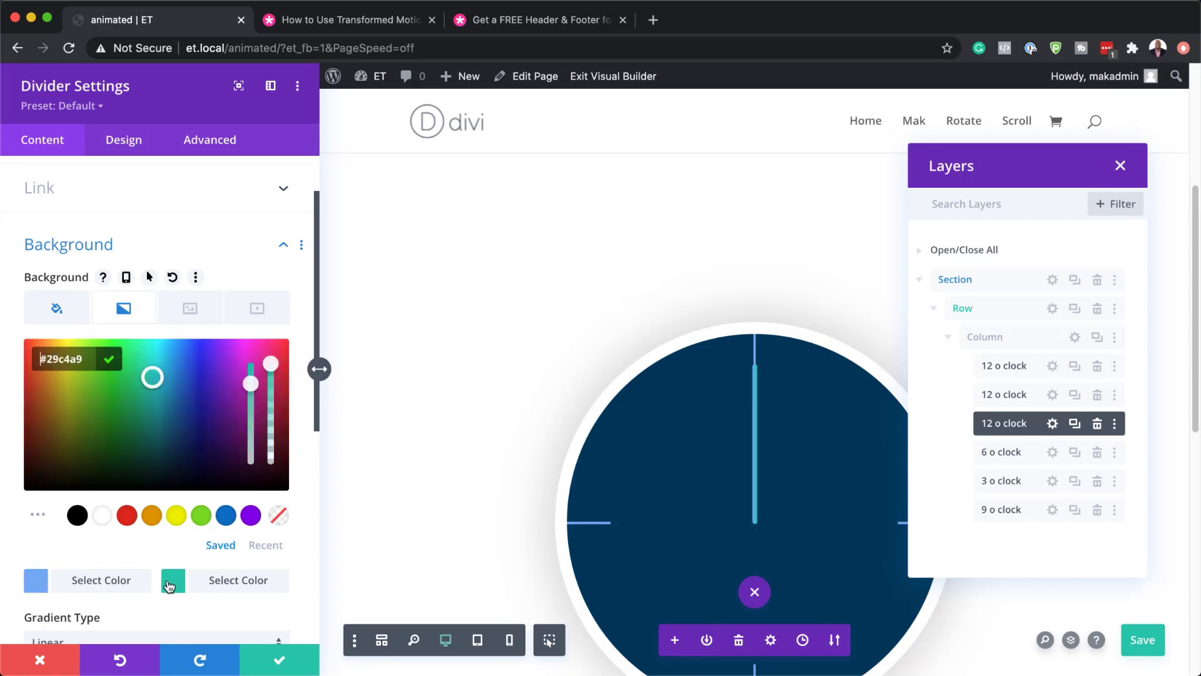
{"action": "key", "text": "super+Tab"}
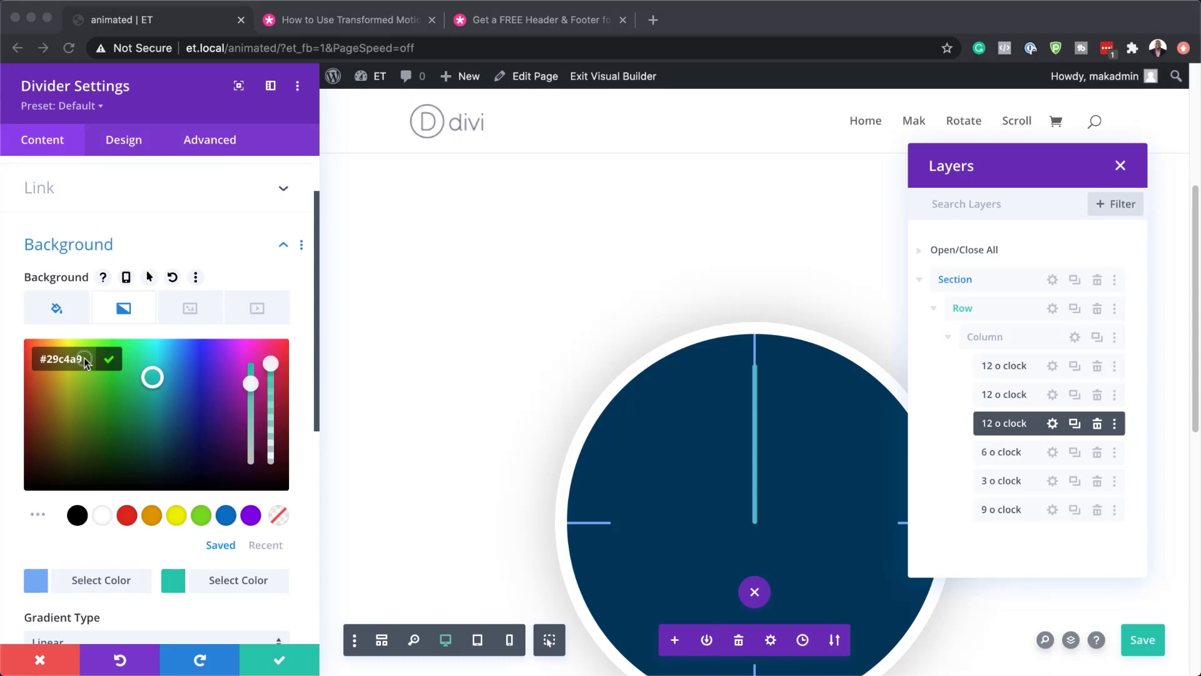
{"action": "left_click", "coordinate": [85, 359]}
{"action": "type", "text": "#b0b9ff"}
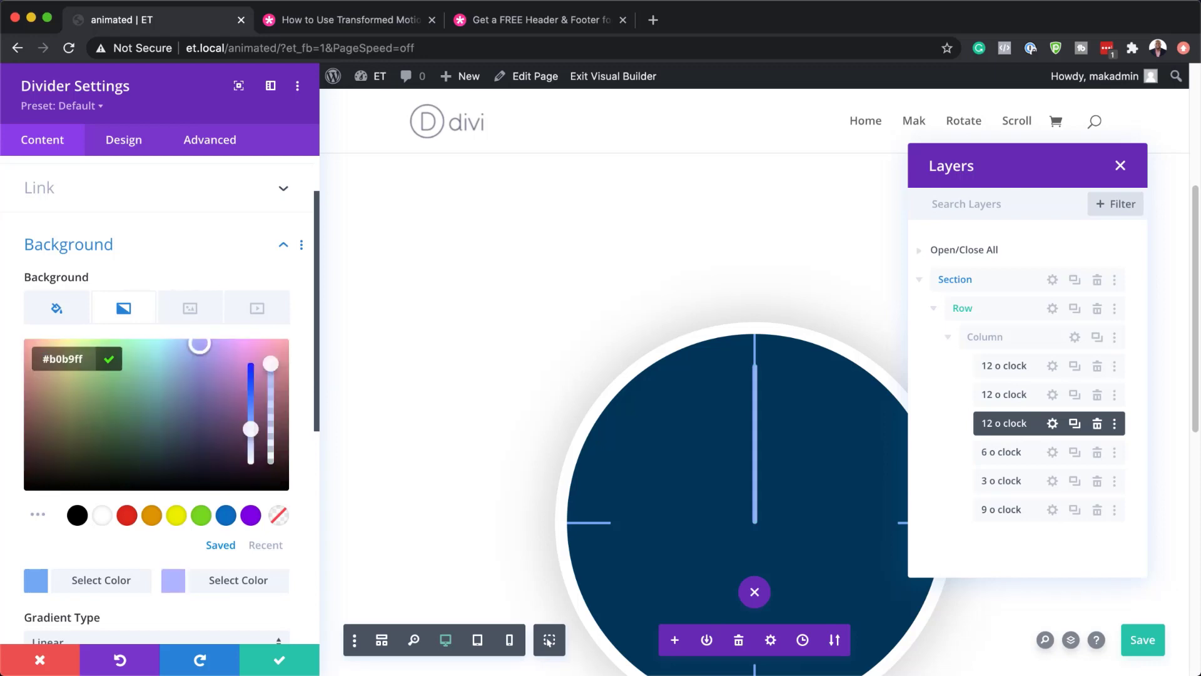
{"action": "scroll", "coordinate": [201, 366], "scroll_direction": "down", "scroll_amount": 3}
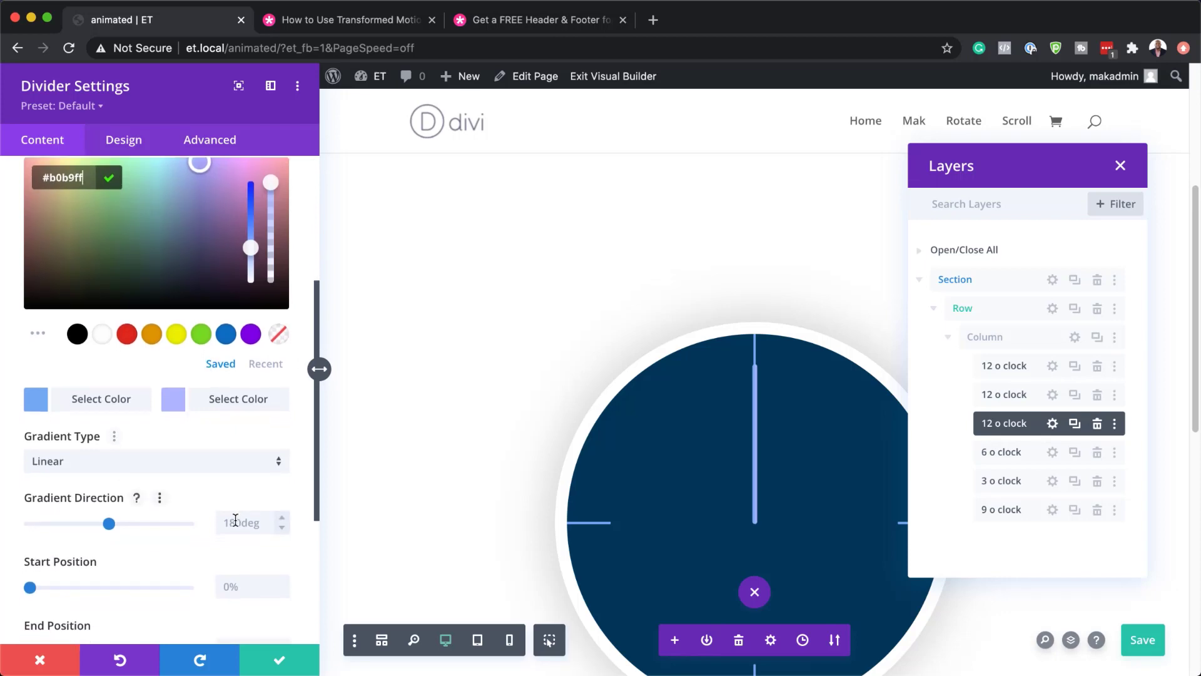
{"action": "left_click", "coordinate": [234, 520]}
{"action": "type", "text": "90"}
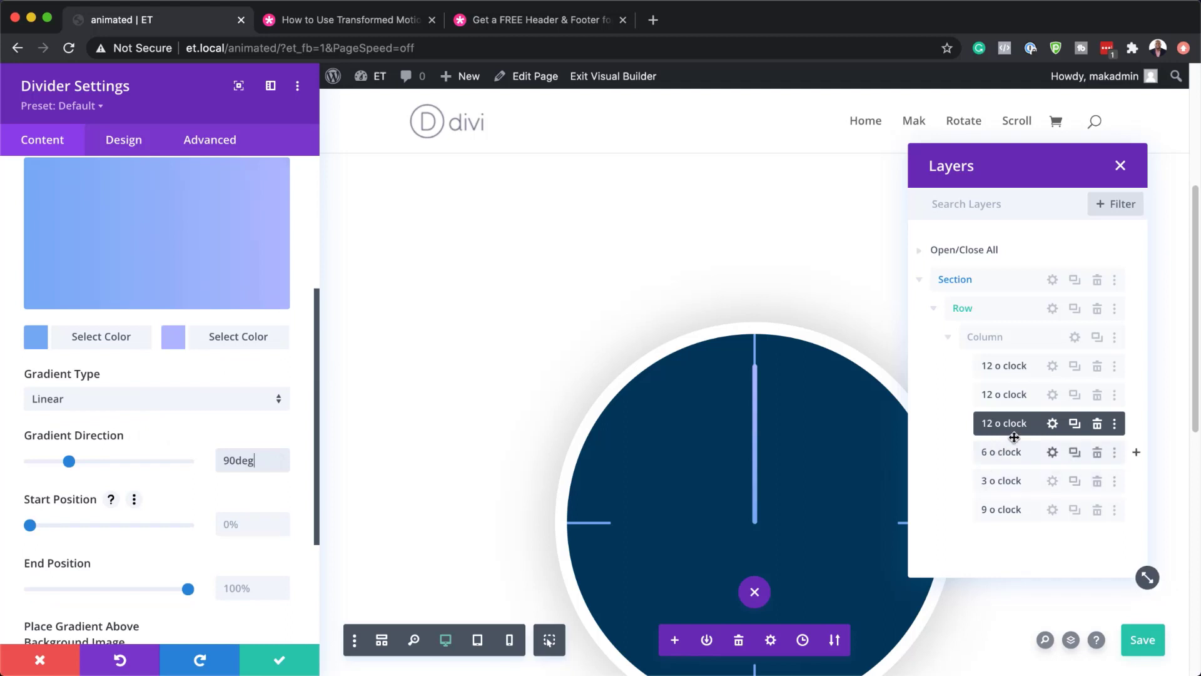
Step: Rename the layer of the duplicated gradient divider as minute
{"action": "double_click", "coordinate": [1028, 423]}
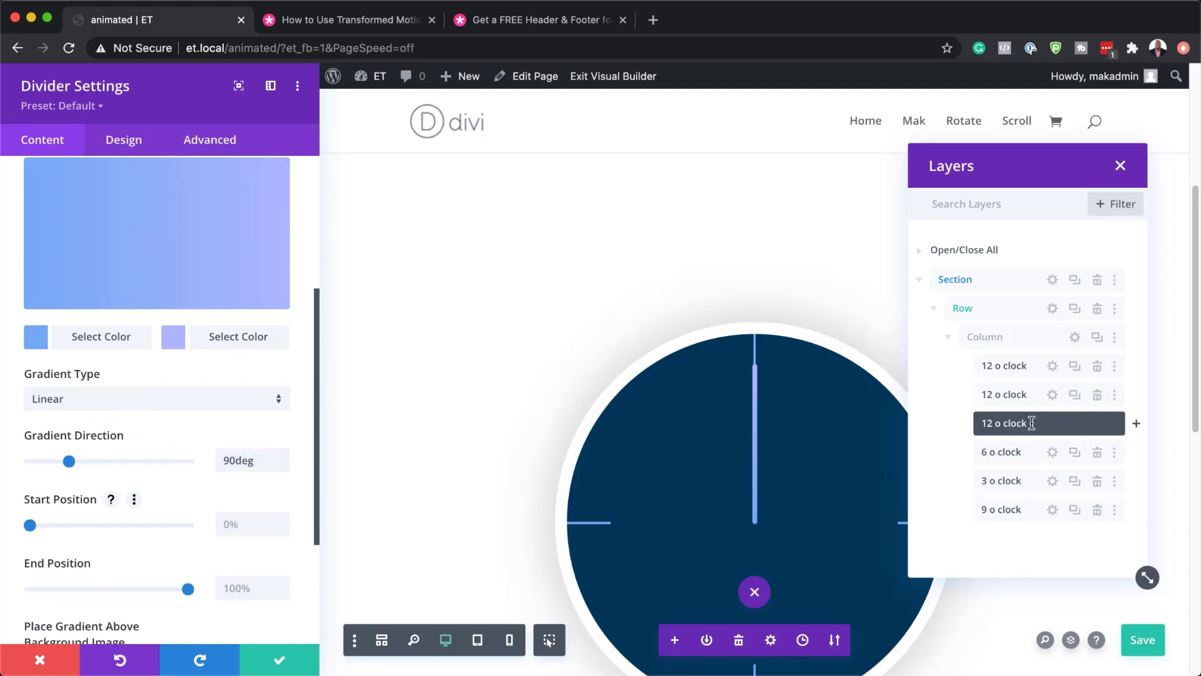
{"action": "left_click_drag", "start_coordinate": [1030, 424], "coordinate": [983, 421]}
{"action": "type", "text": "minute"}
{"action": "key", "text": "Return"}
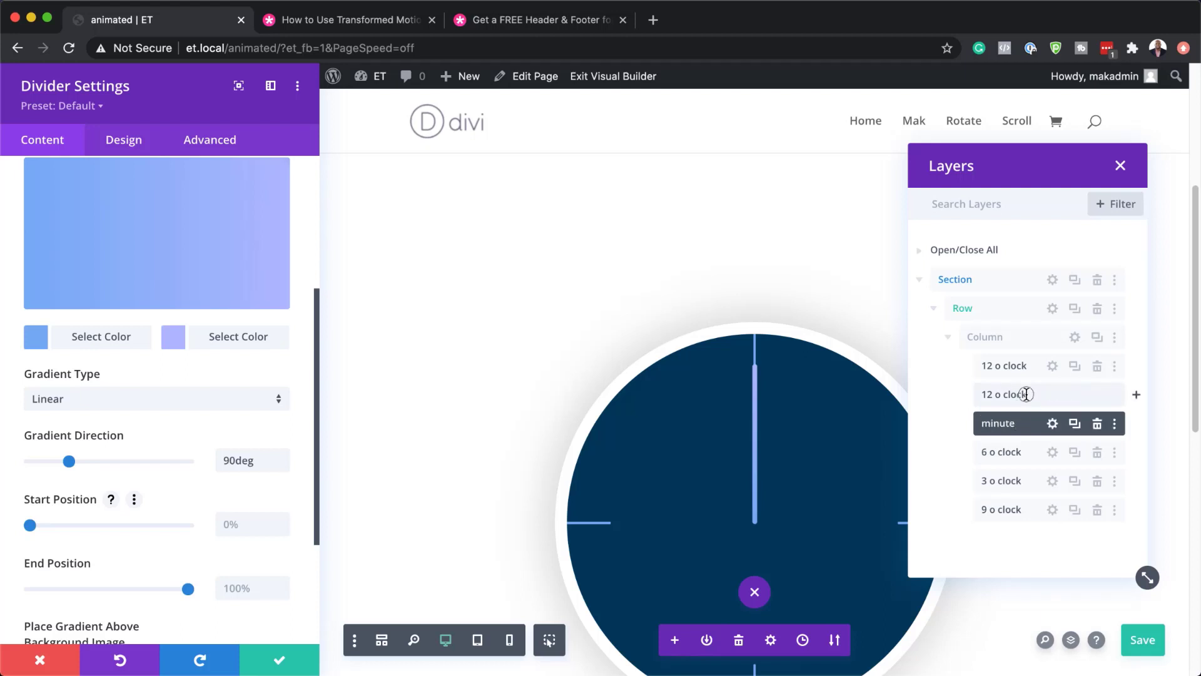
Step: Rename the translucent hand's layer as second, and move the second and minute layers below 9 o clock, with minute last
{"action": "left_click_drag", "start_coordinate": [1026, 394], "coordinate": [980, 395]}
{"action": "mouse_move", "coordinate": [817, 673]}
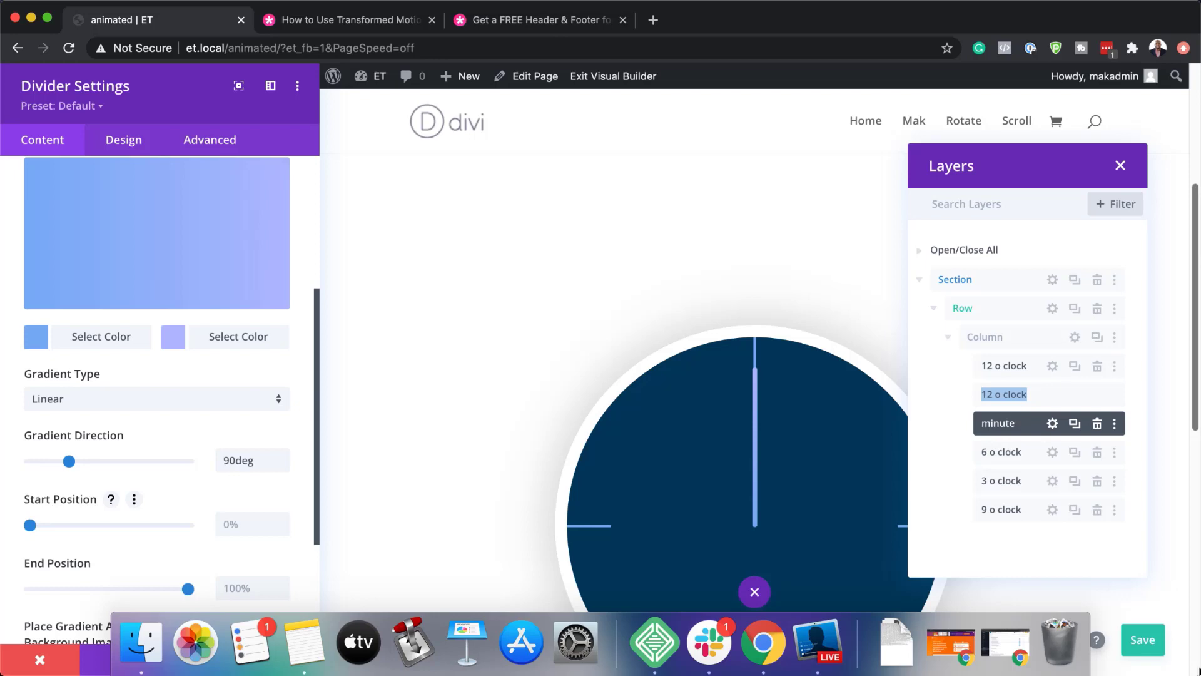
{"action": "type", "text": "second"}
{"action": "key", "text": "Return"}
{"action": "left_click_drag", "start_coordinate": [1012, 428], "coordinate": [1025, 494]}
{"action": "left_click_drag", "start_coordinate": [1022, 392], "coordinate": [1019, 480]}
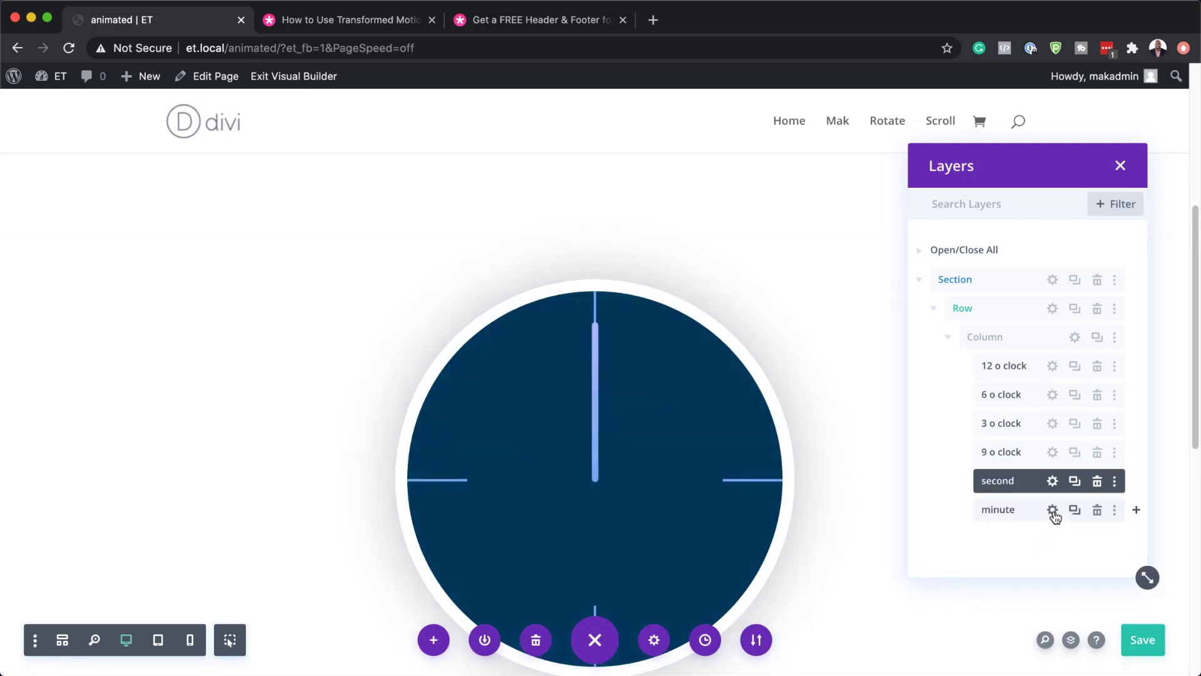
Step: Set the minute divider's width to 15vw and its max width to 150px
{"action": "left_click", "coordinate": [1052, 509]}
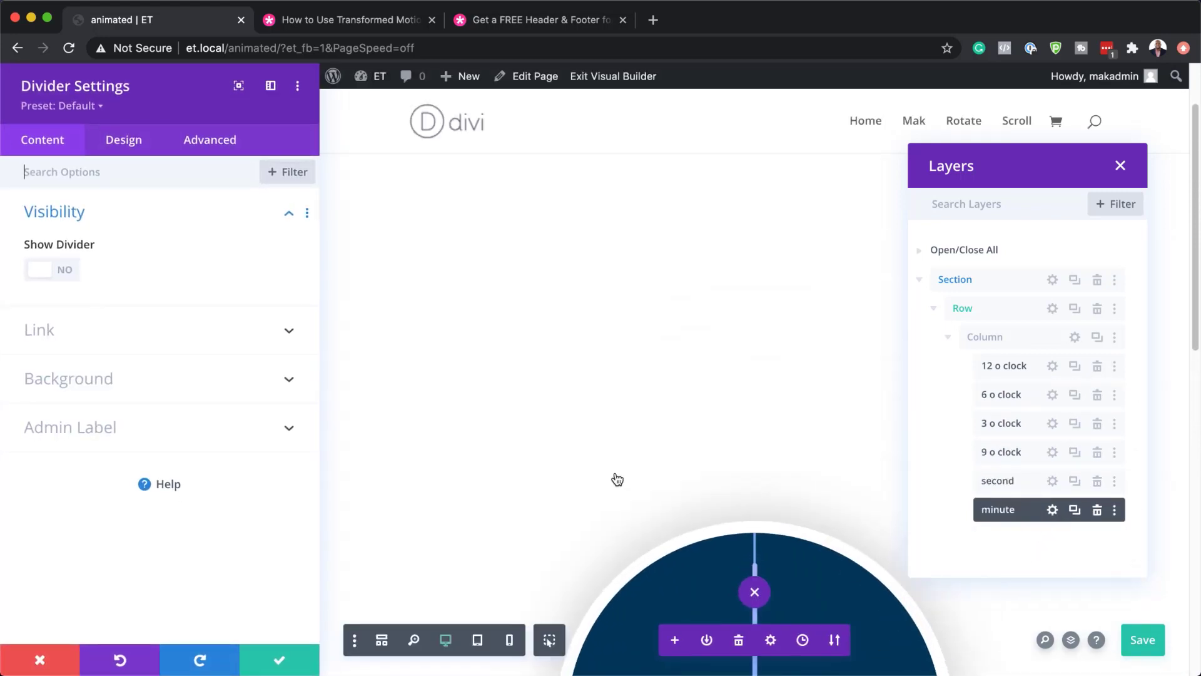
{"action": "scroll", "coordinate": [611, 472], "scroll_direction": "down", "scroll_amount": 5}
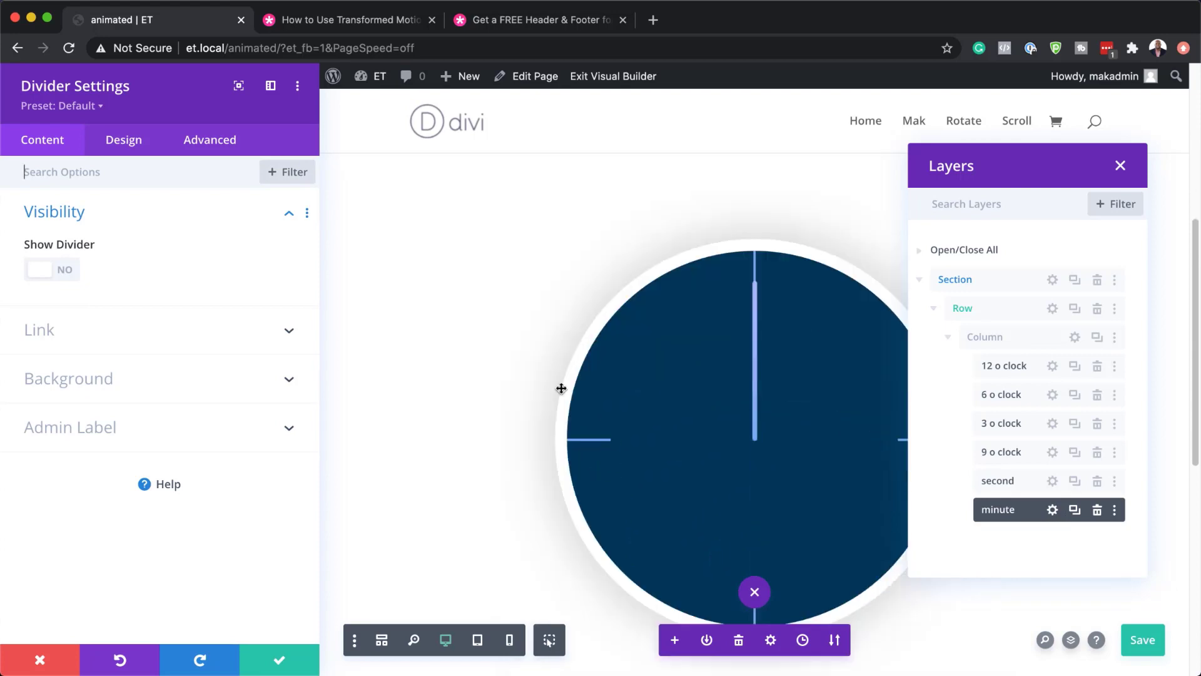
{"action": "left_click", "coordinate": [125, 141]}
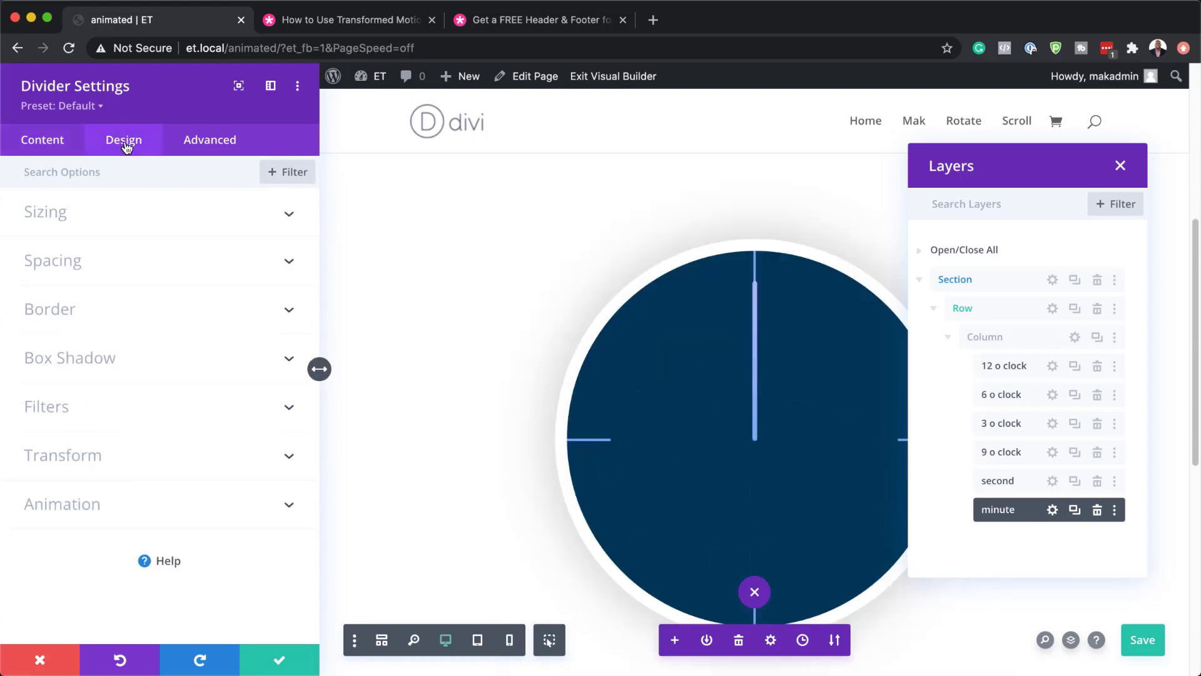
{"action": "left_click", "coordinate": [71, 215]}
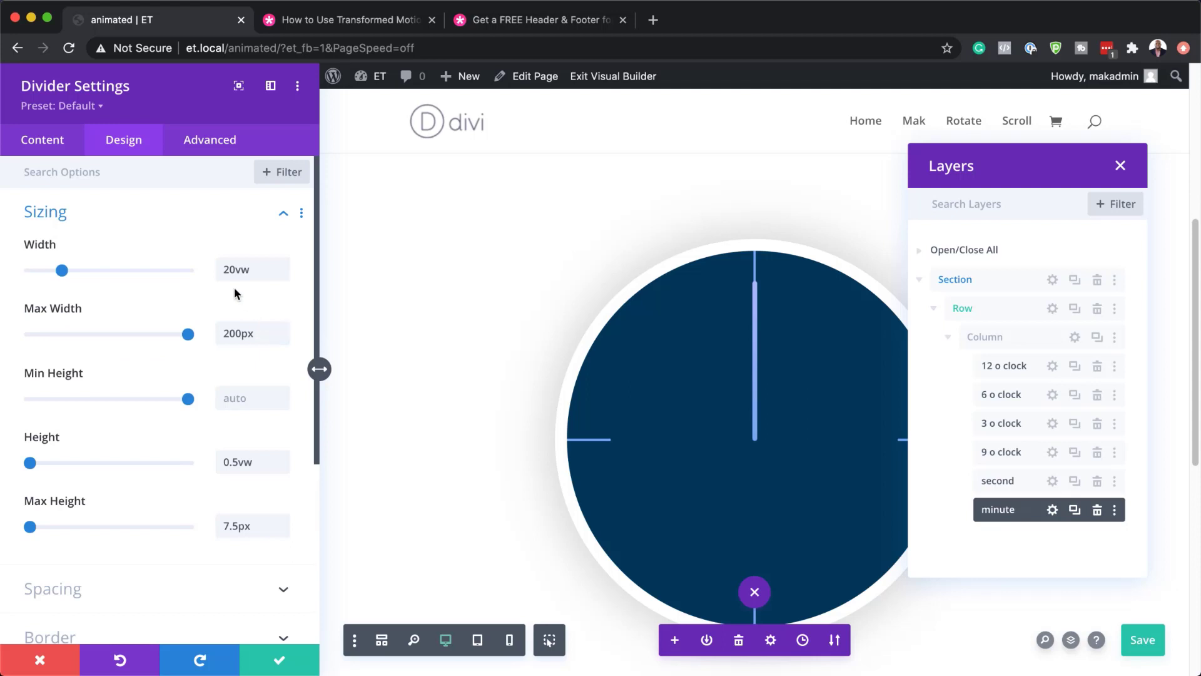
{"action": "left_click_drag", "start_coordinate": [236, 277], "coordinate": [205, 271]}
{"action": "type", "text": "15"}
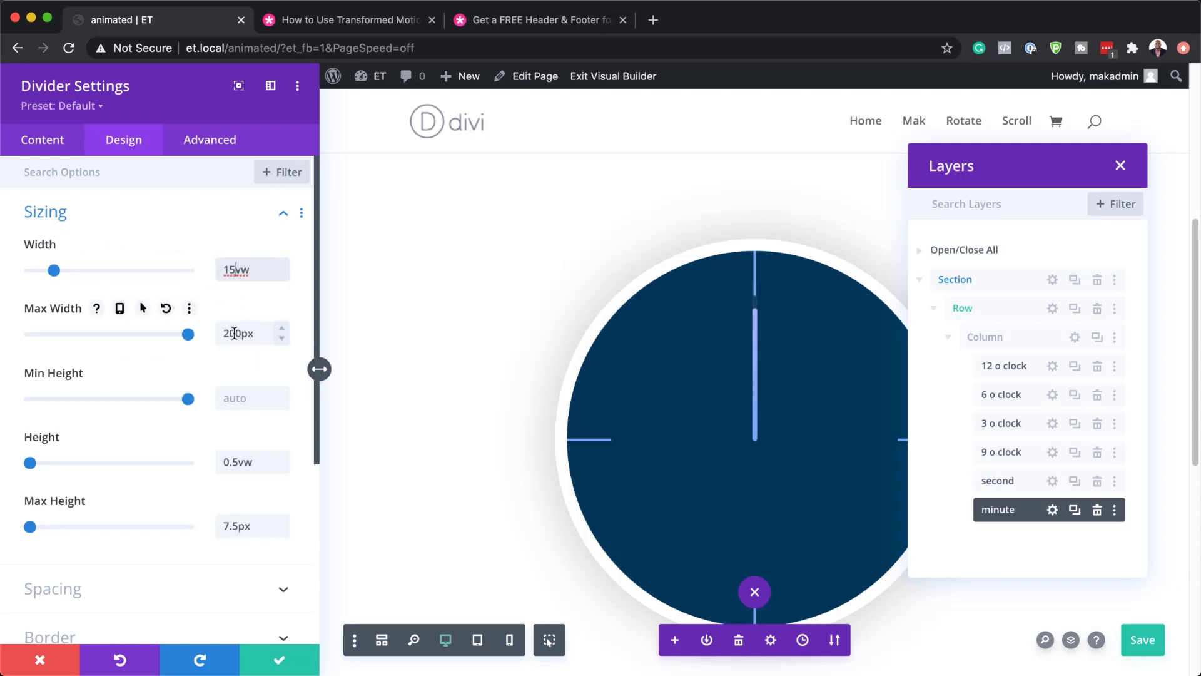
{"action": "left_click_drag", "start_coordinate": [234, 332], "coordinate": [204, 333]}
{"action": "type", "text": "15"}
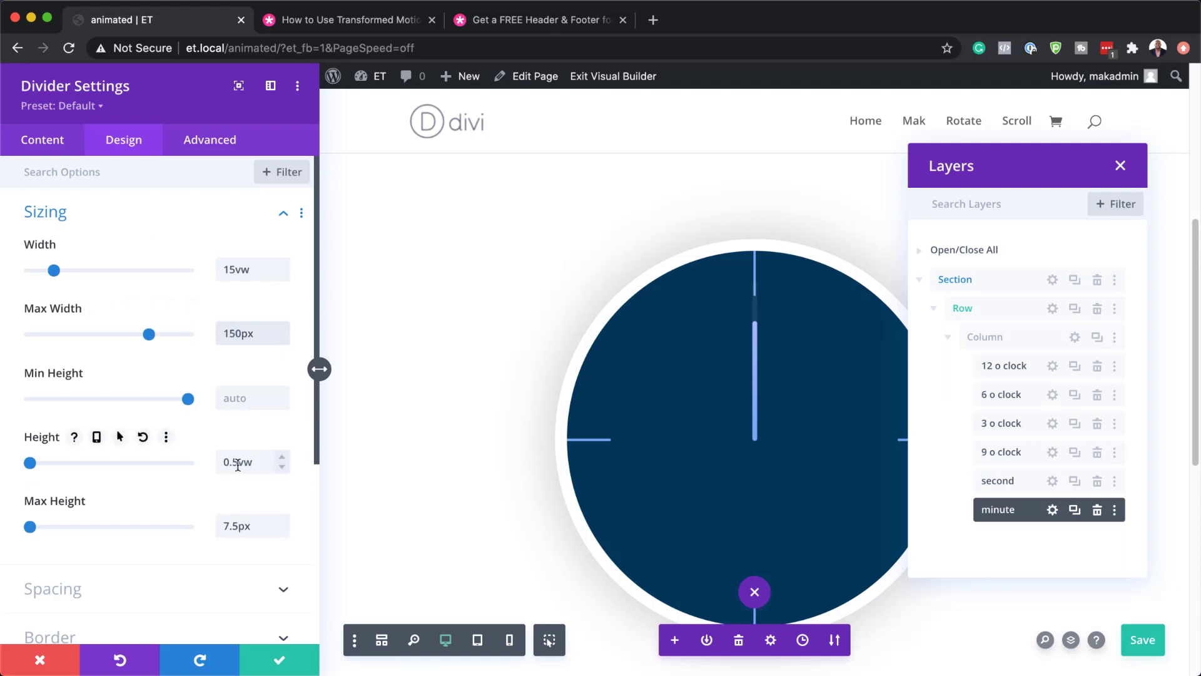
Step: Set the minute divider's height to 1vw and its max height to 15px, and save its settings
{"action": "left_click", "coordinate": [237, 463]}
{"action": "left_click_drag", "start_coordinate": [238, 463], "coordinate": [204, 460]}
{"action": "type", "text": "1"}
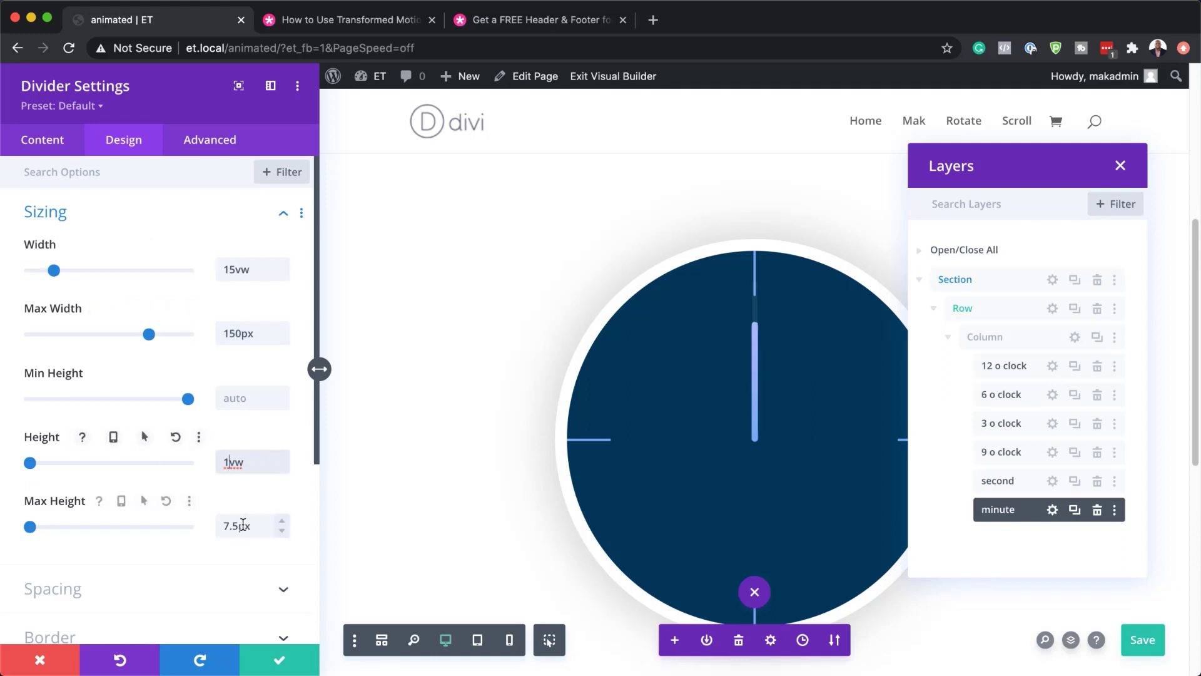
{"action": "left_click_drag", "start_coordinate": [233, 526], "coordinate": [205, 527]}
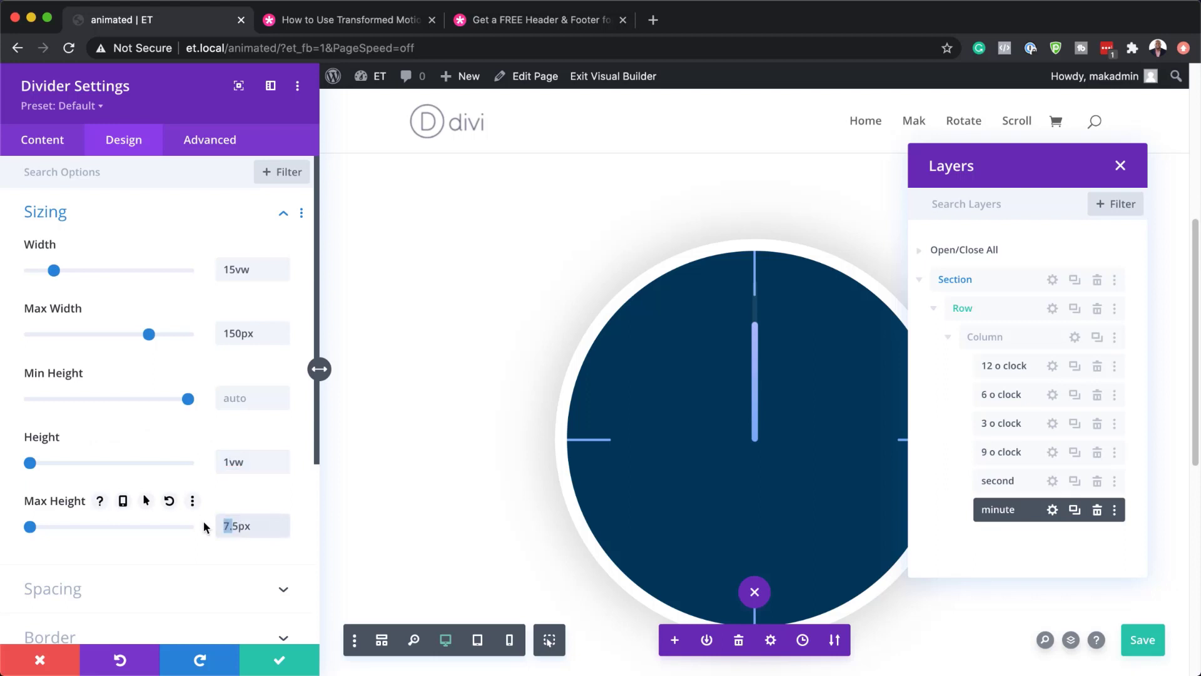
{"action": "type", "text": "1"}
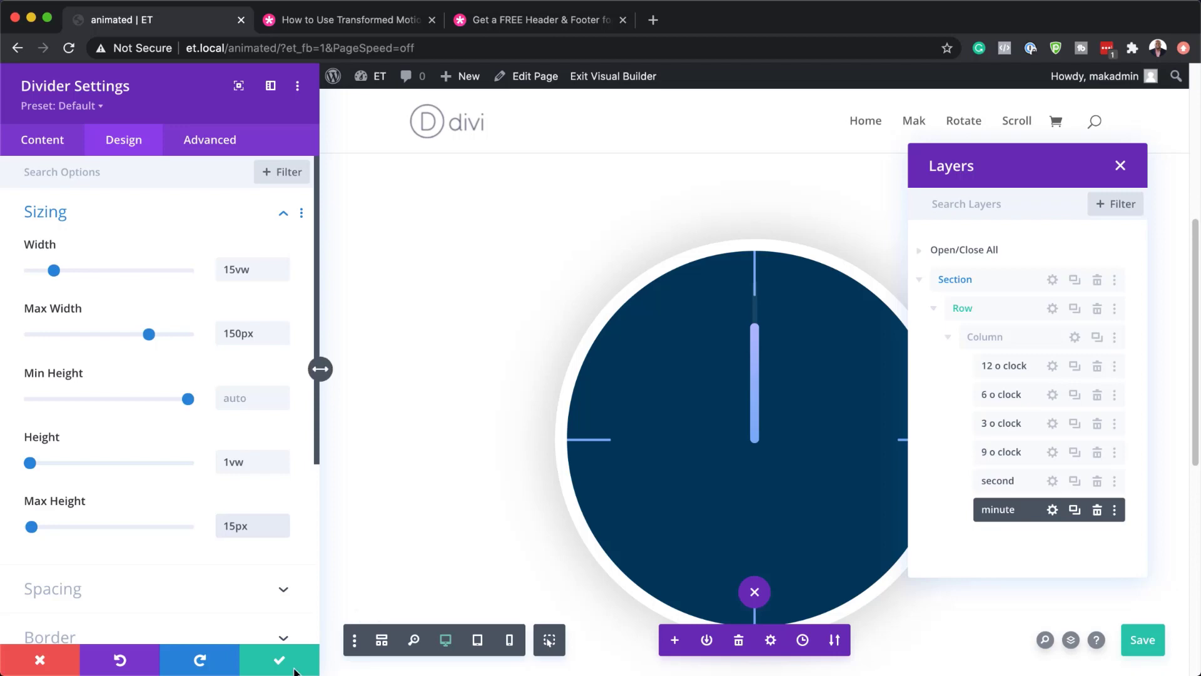
{"action": "left_click", "coordinate": [274, 657]}
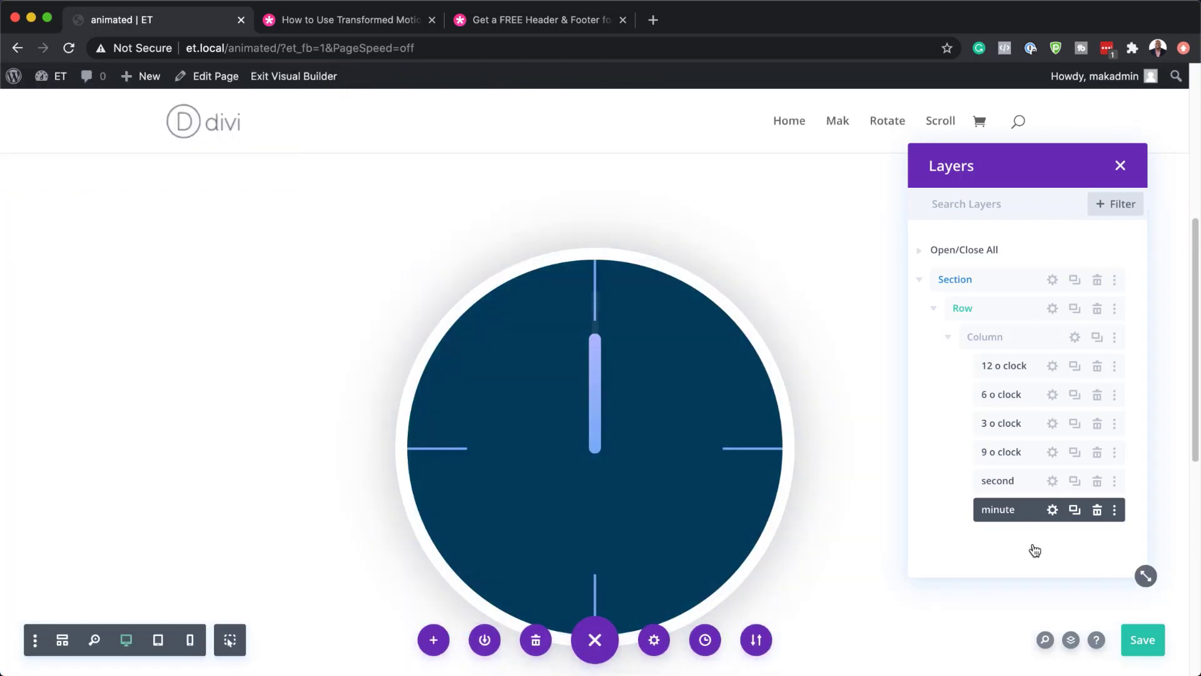
Step: Duplicate the minute divider and rename the copy's layer as hour
{"action": "left_click", "coordinate": [1074, 509]}
{"action": "double_click", "coordinate": [1004, 538]}
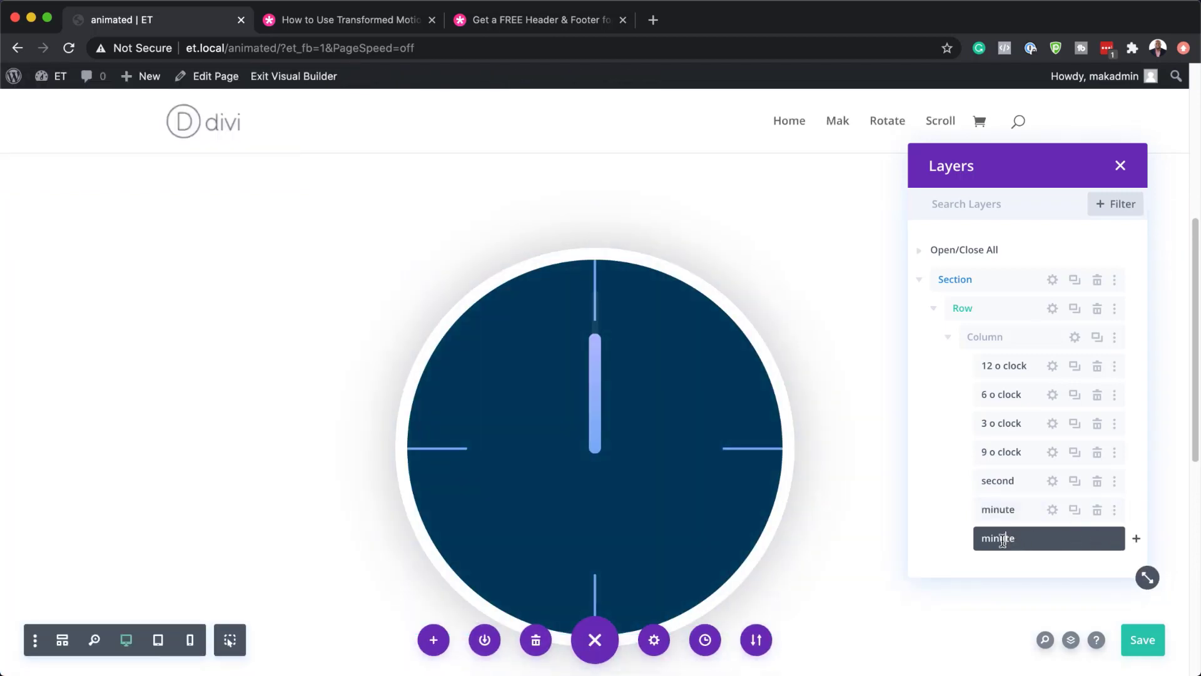
{"action": "type", "text": "hour"}
{"action": "key", "text": "Return"}
Step: Set the hour divider's background color to white (#ffffff) and remove its background gradient
{"action": "left_click", "coordinate": [1053, 540]}
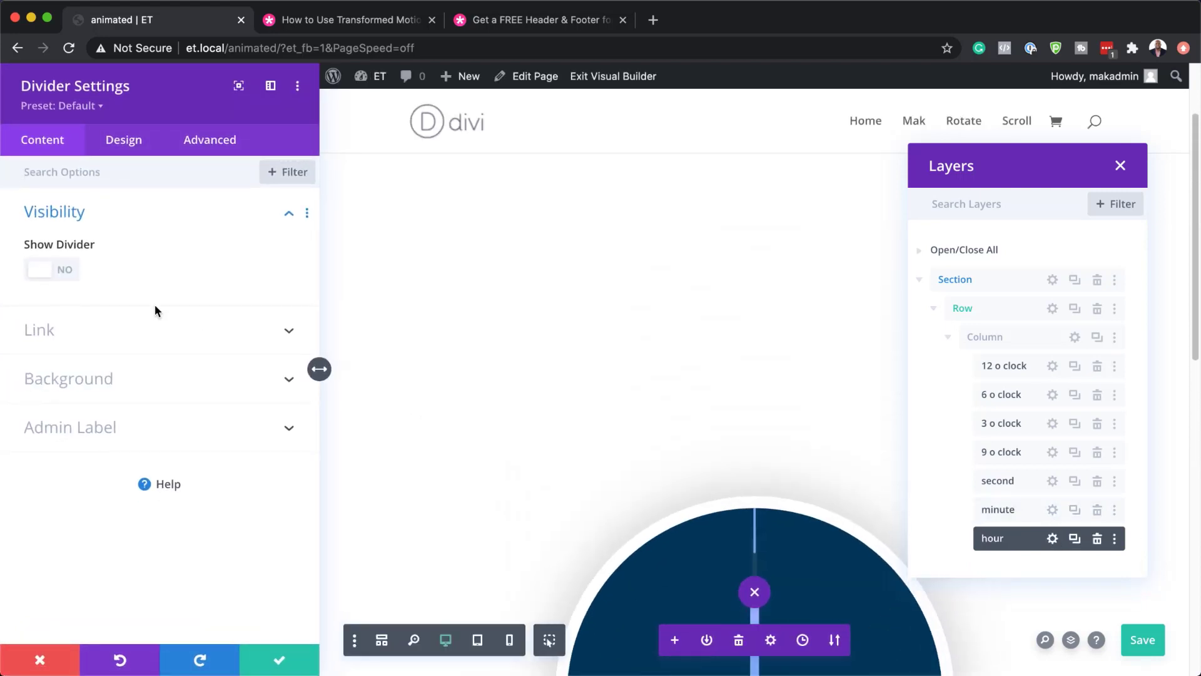
{"action": "left_click", "coordinate": [67, 380]}
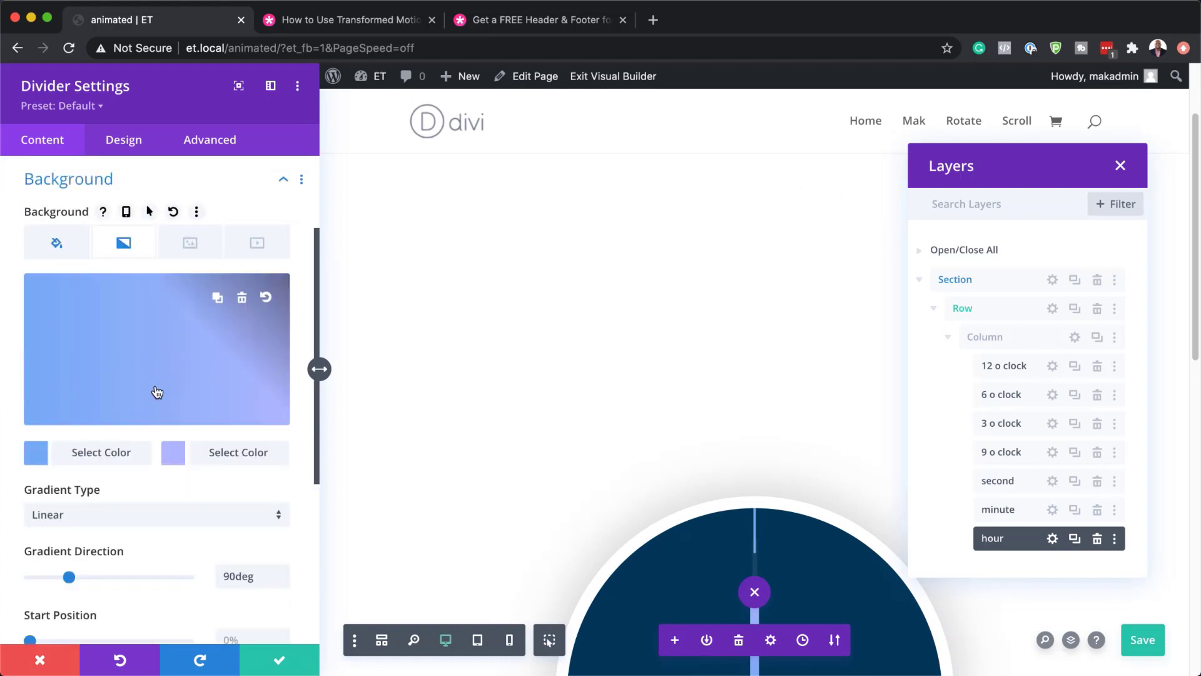
{"action": "left_click", "coordinate": [71, 245]}
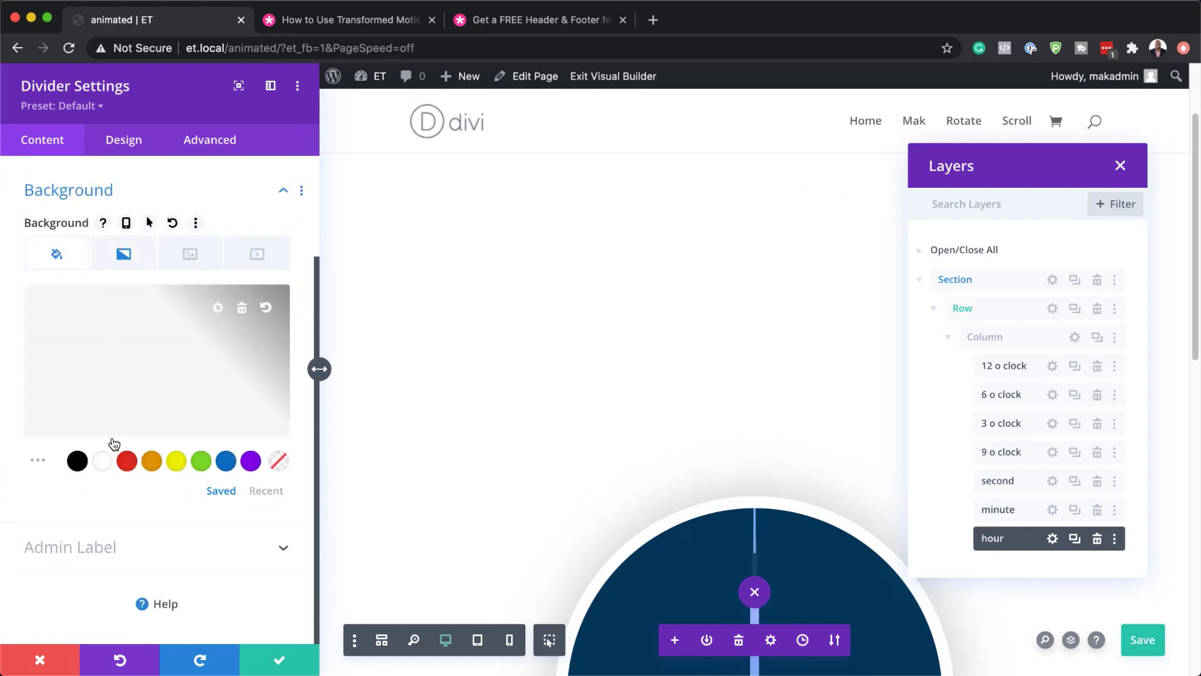
{"action": "left_click", "coordinate": [104, 464]}
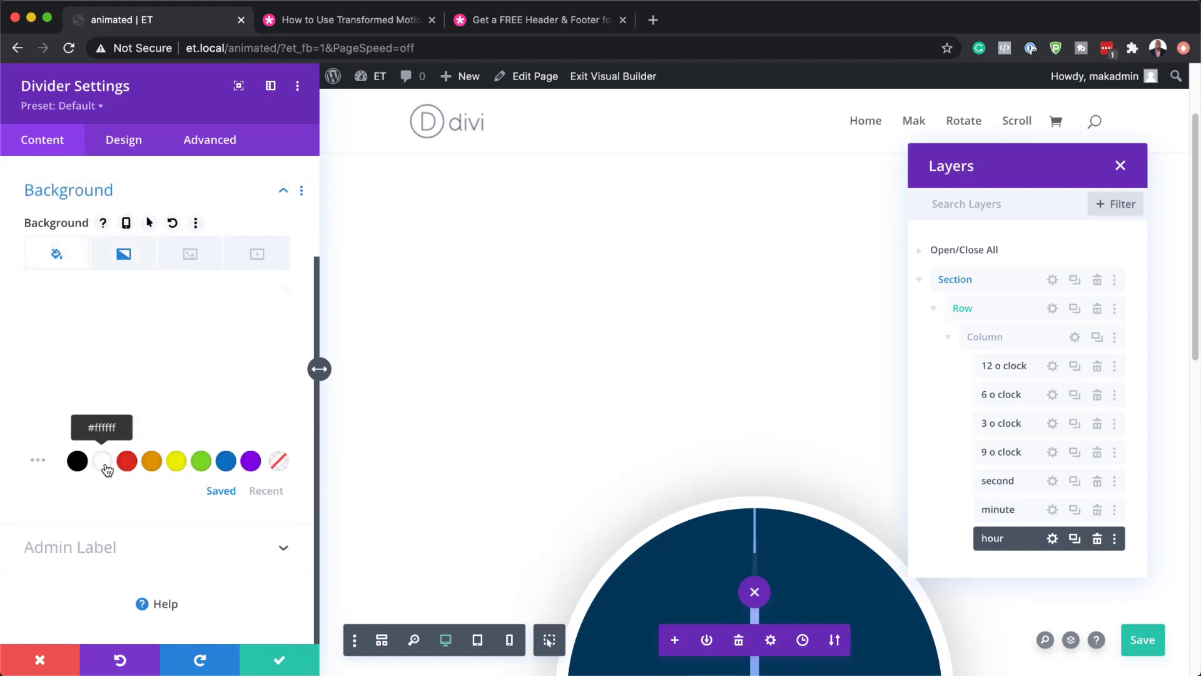
{"action": "left_click", "coordinate": [122, 255]}
{"action": "left_click", "coordinate": [241, 308]}
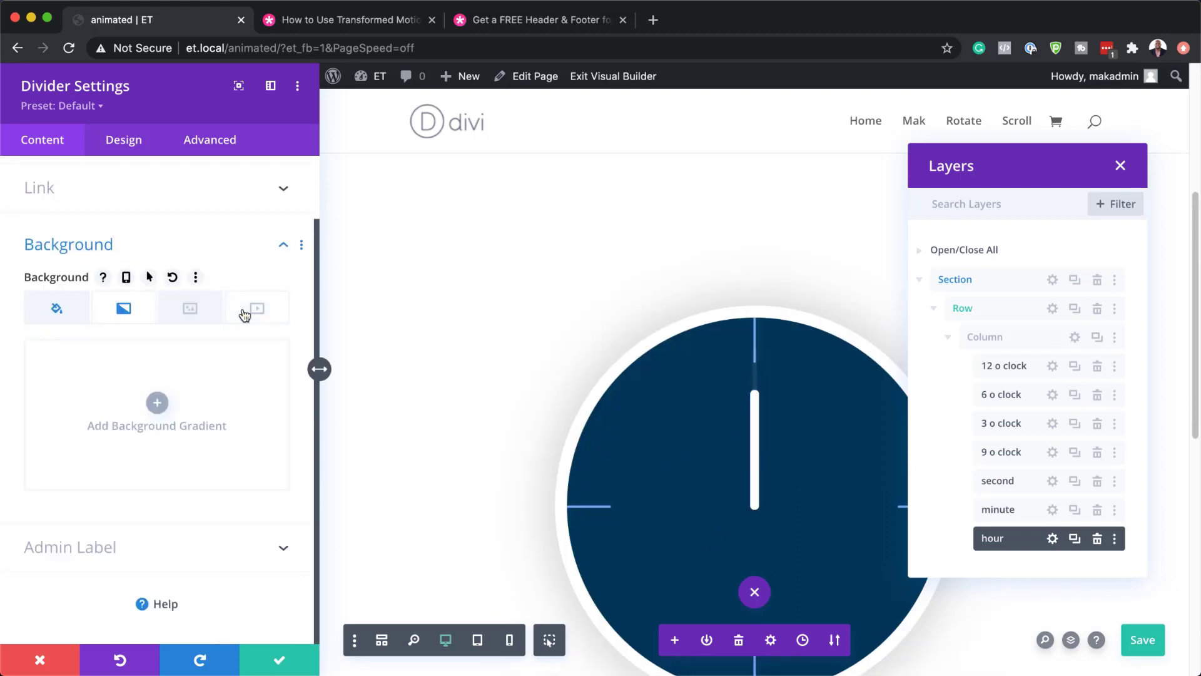
Step: Set the hour divider's width to 10vw and its max width to 100px, and save its settings
{"action": "left_click", "coordinate": [127, 138]}
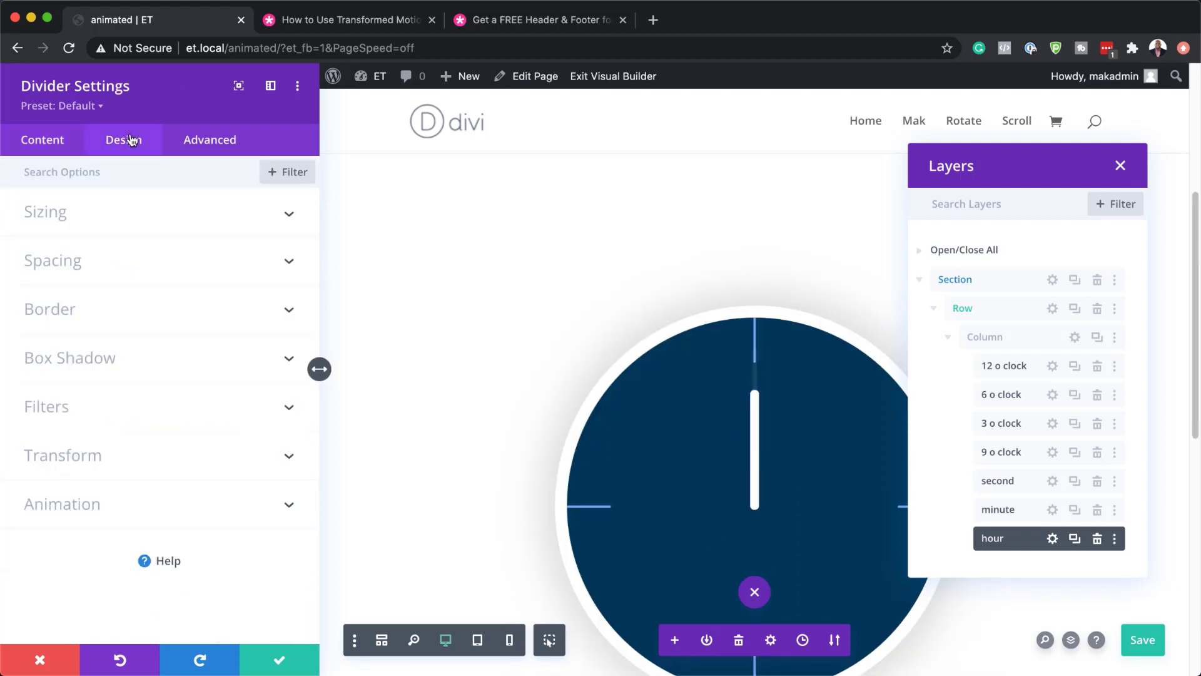
{"action": "left_click", "coordinate": [74, 223]}
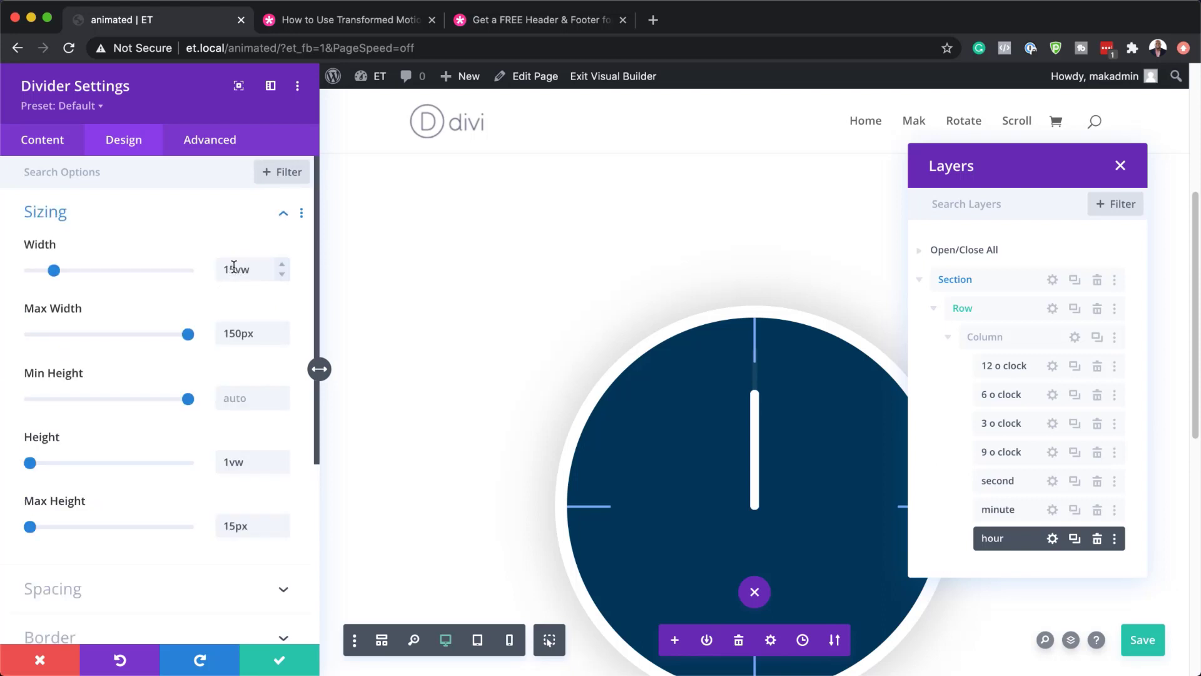
{"action": "double_click", "coordinate": [234, 267]}
{"action": "type", "text": "10vw"}
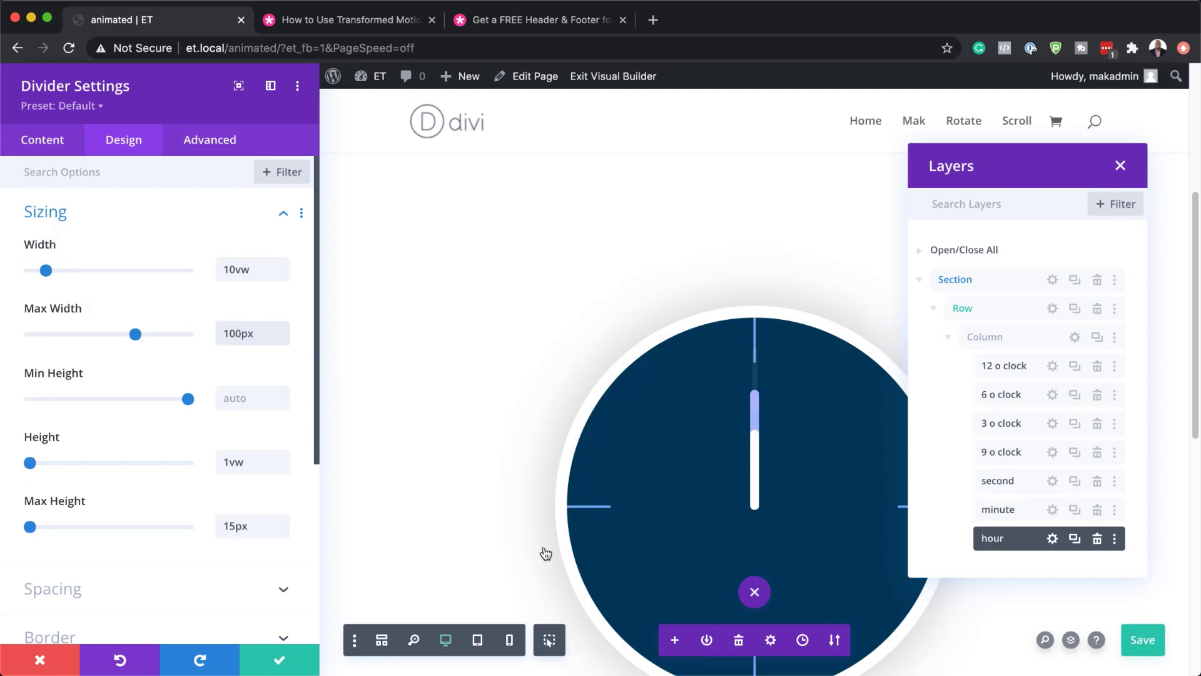
{"action": "left_click_drag", "start_coordinate": [1034, 166], "coordinate": [1064, 165]}
{"action": "scroll", "coordinate": [786, 499], "scroll_direction": "down", "scroll_amount": 2}
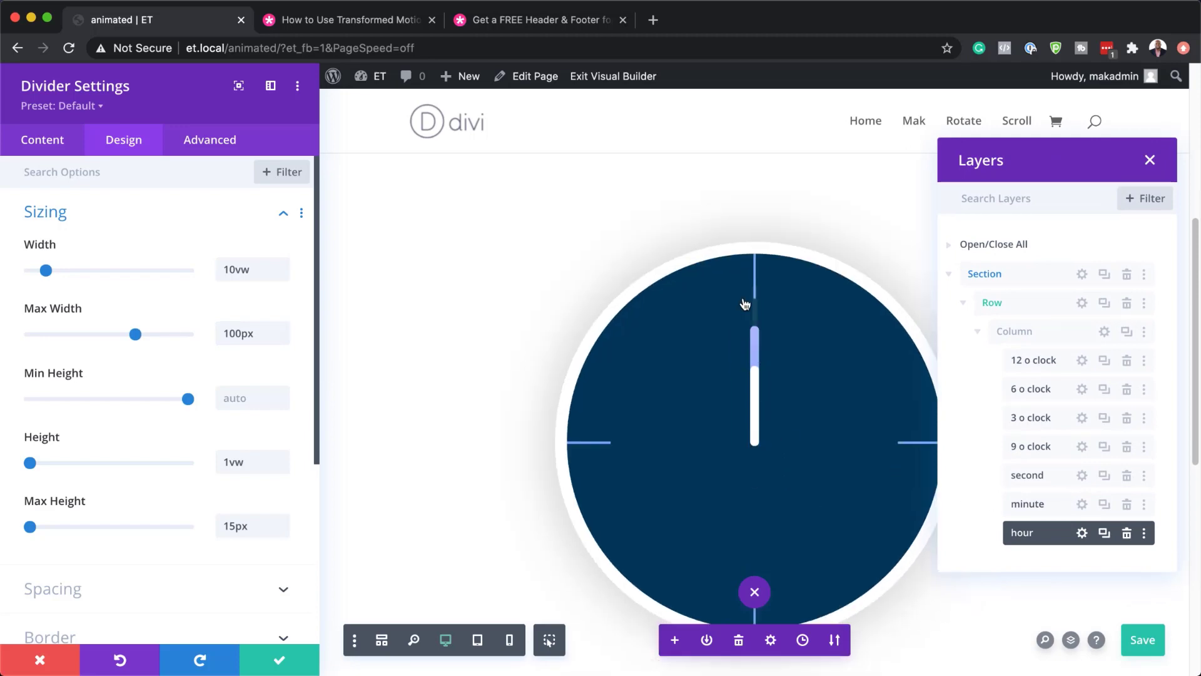
{"action": "left_click", "coordinate": [286, 667]}
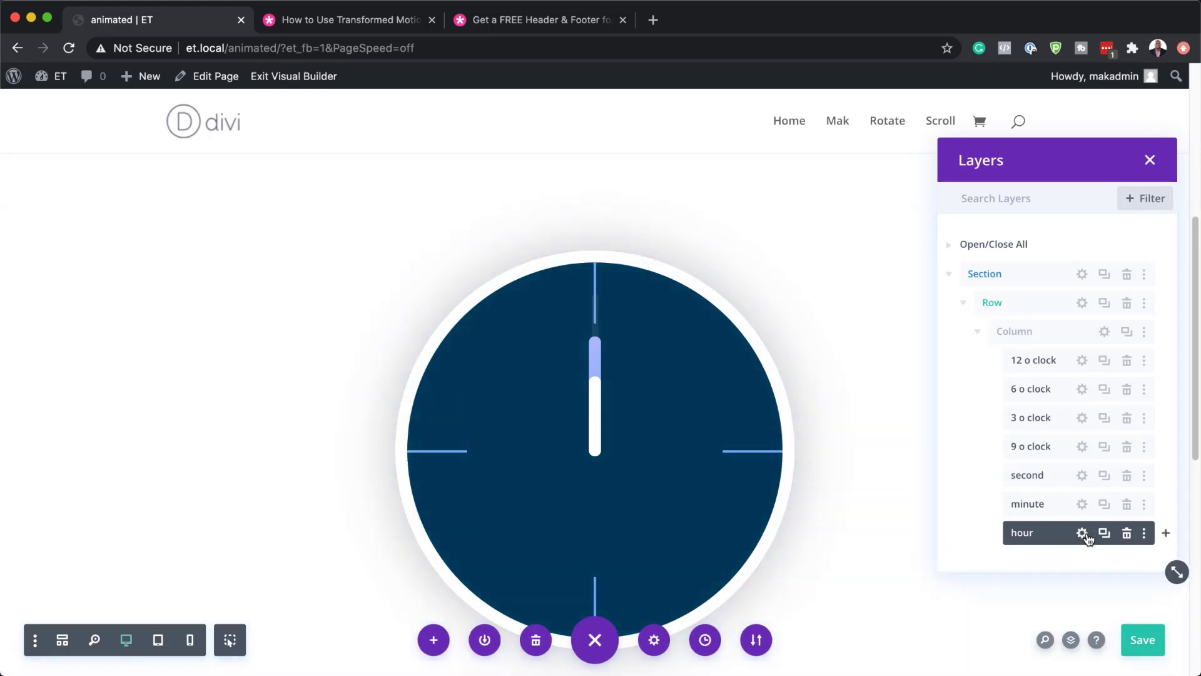
Step: Enable the Rotating scroll transform effect on the hour divider
{"action": "left_click", "coordinate": [1084, 536]}
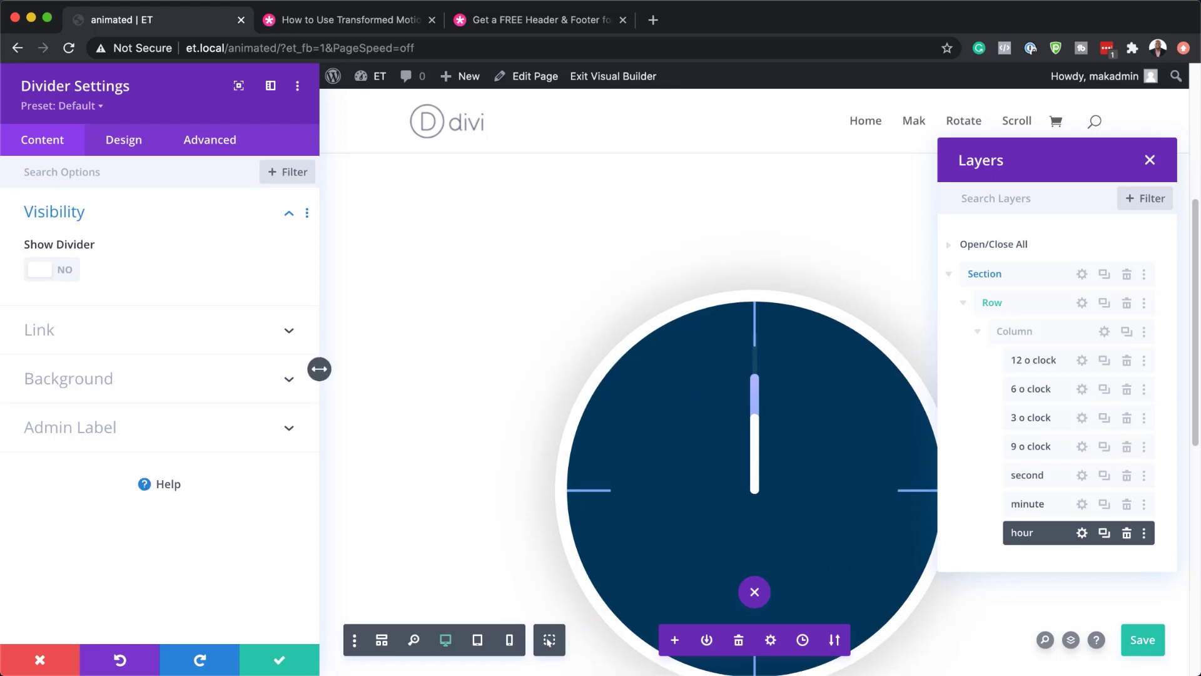
{"action": "left_click", "coordinate": [219, 147]}
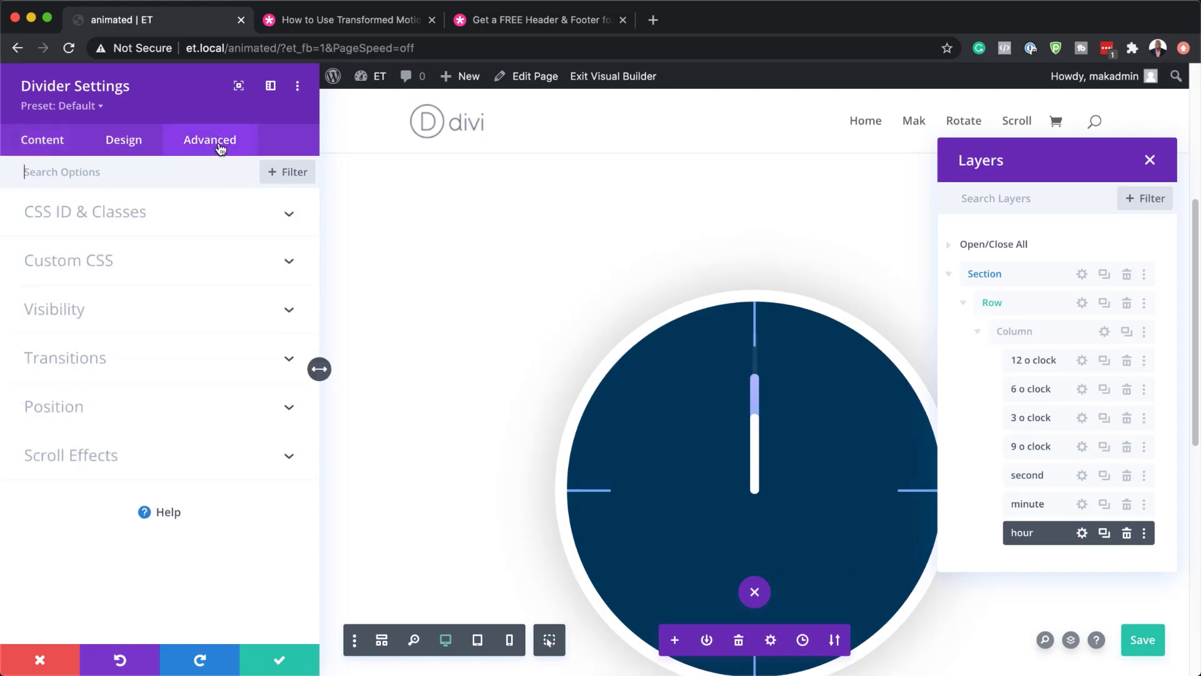
{"action": "left_click", "coordinate": [97, 455]}
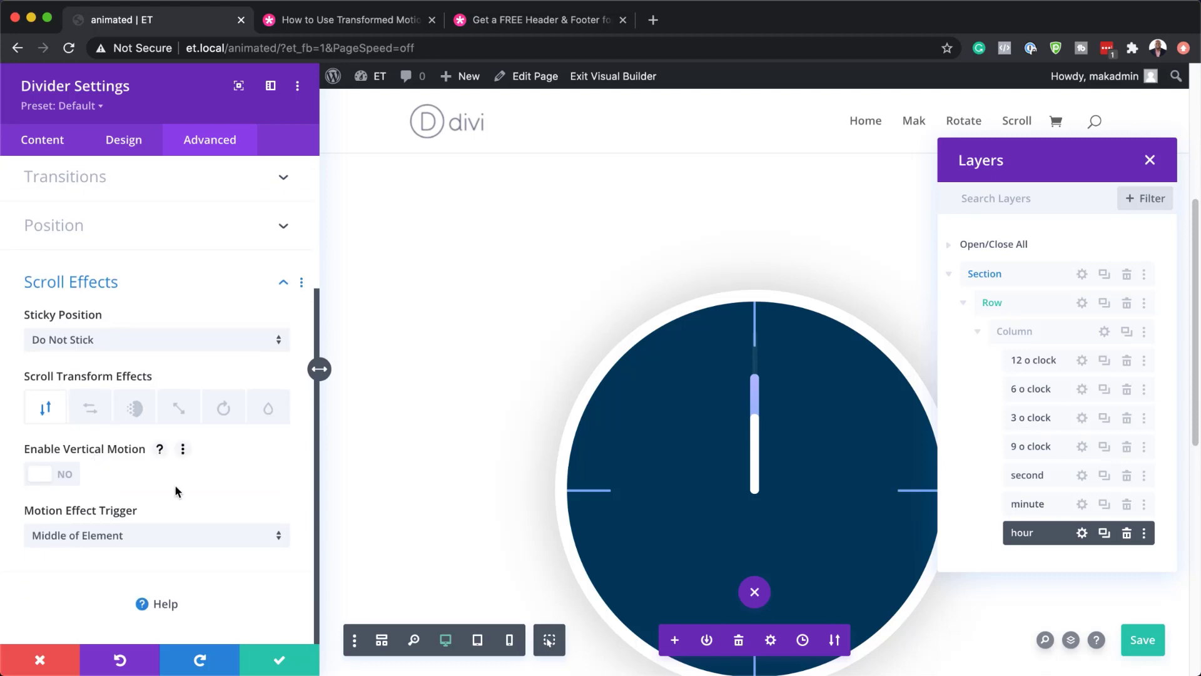
{"action": "left_click", "coordinate": [229, 412]}
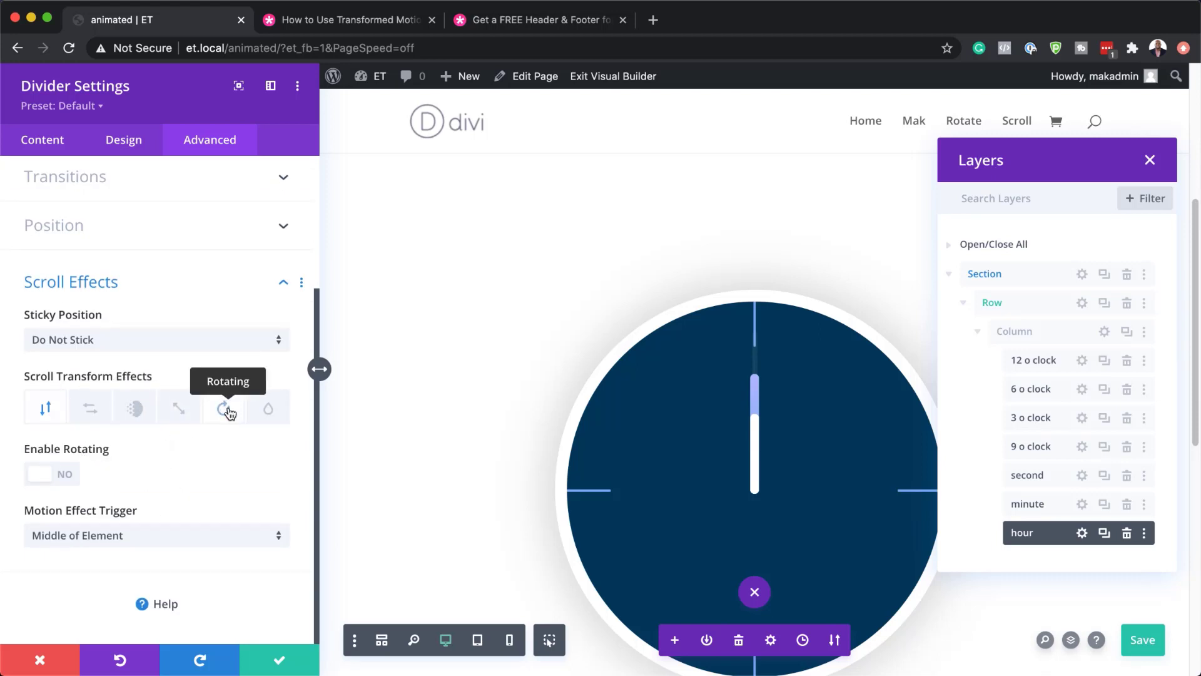
{"action": "left_click", "coordinate": [65, 475]}
{"action": "scroll", "coordinate": [122, 516], "scroll_direction": "down", "scroll_amount": 3}
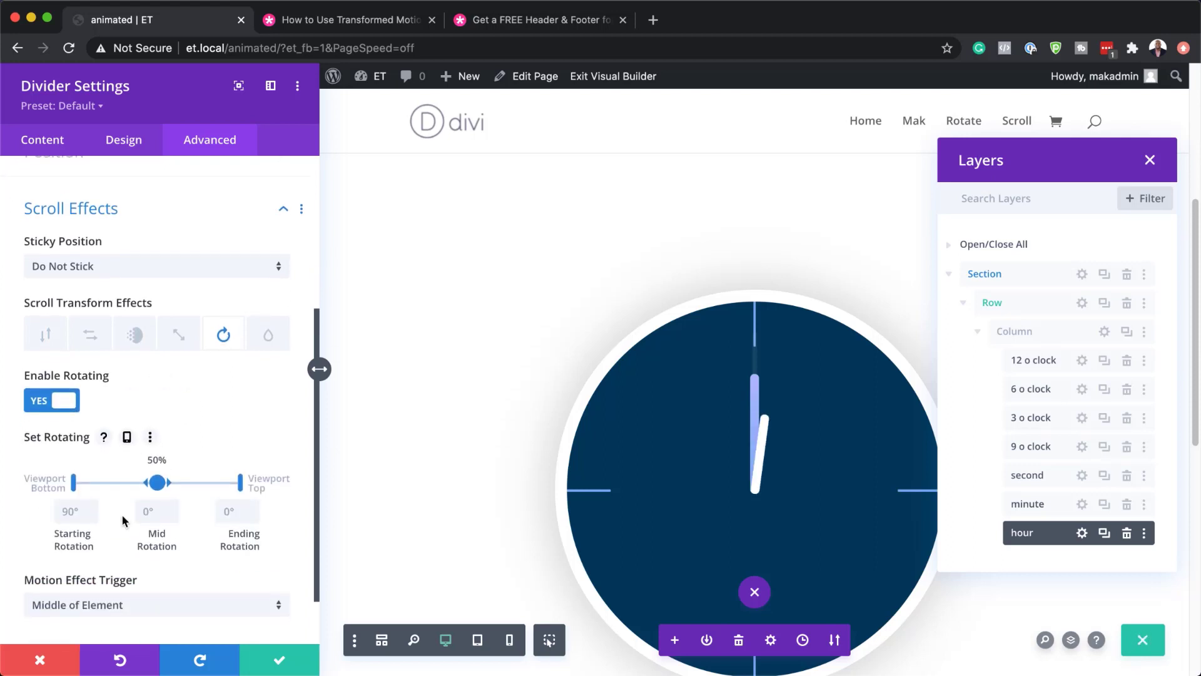
Step: Set the hour divider's mid rotation to 15° and ending rotation to 30°, with the effect running from 10% to 90% of the viewport
{"action": "scroll", "coordinate": [125, 521], "scroll_direction": "down", "scroll_amount": 1}
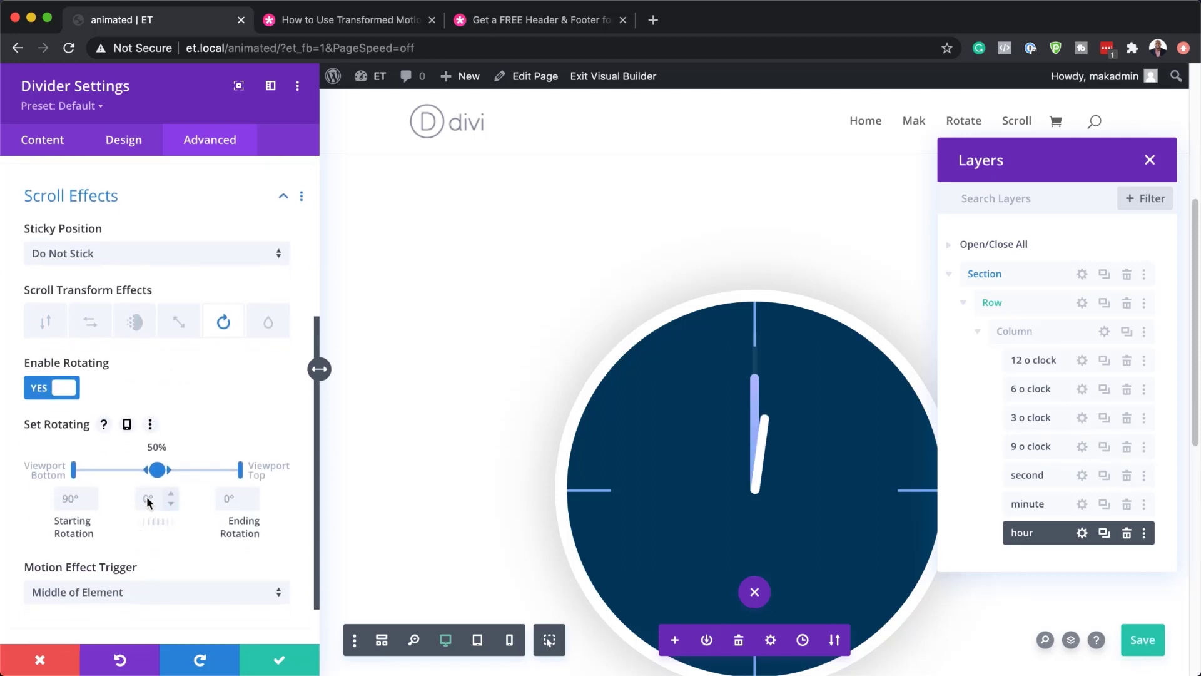
{"action": "left_click", "coordinate": [147, 499]}
{"action": "left_click", "coordinate": [231, 499]}
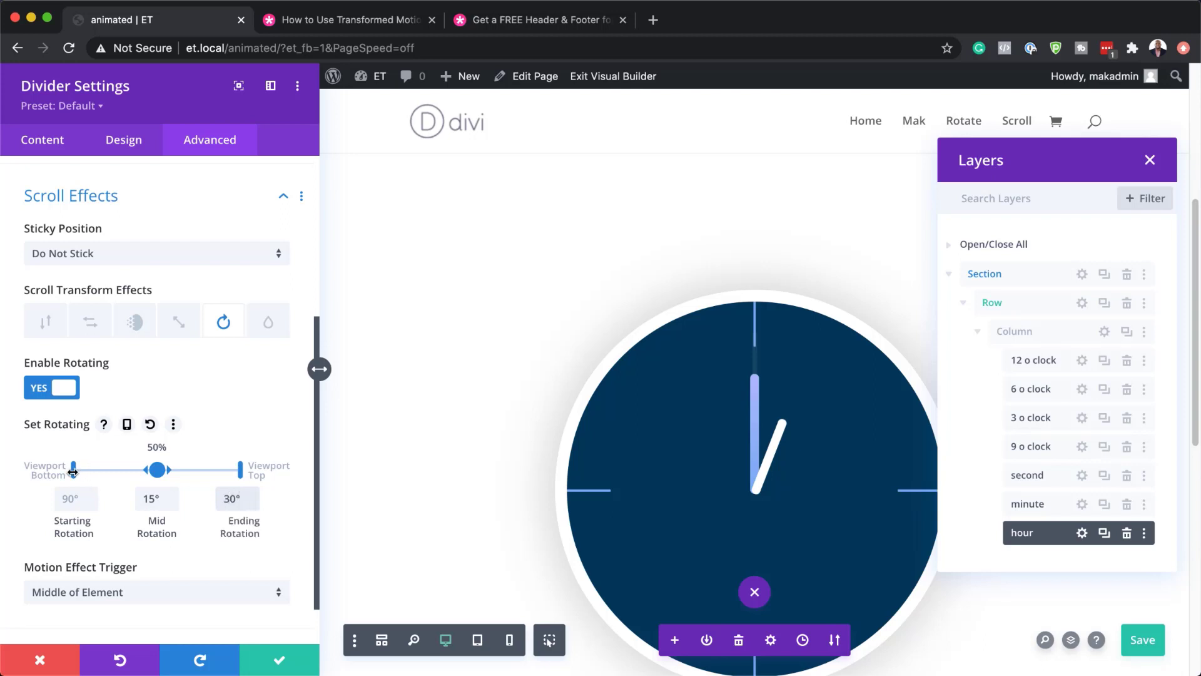
{"action": "left_click_drag", "start_coordinate": [73, 472], "coordinate": [91, 472]}
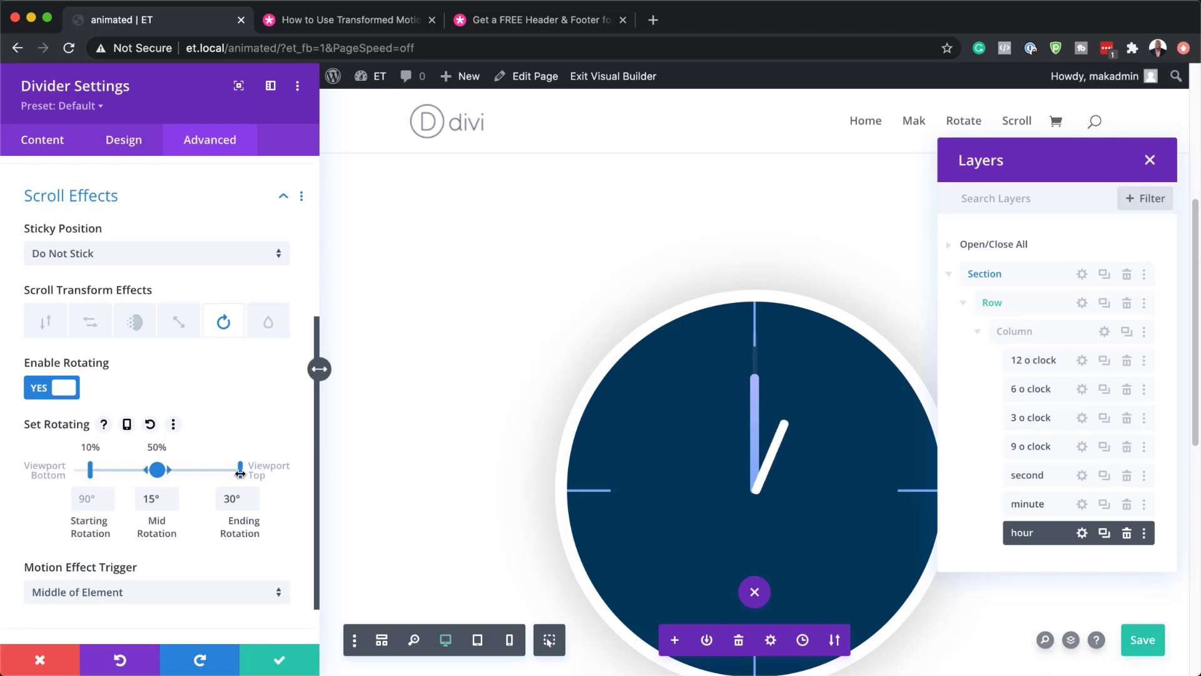
{"action": "left_click_drag", "start_coordinate": [240, 473], "coordinate": [223, 471]}
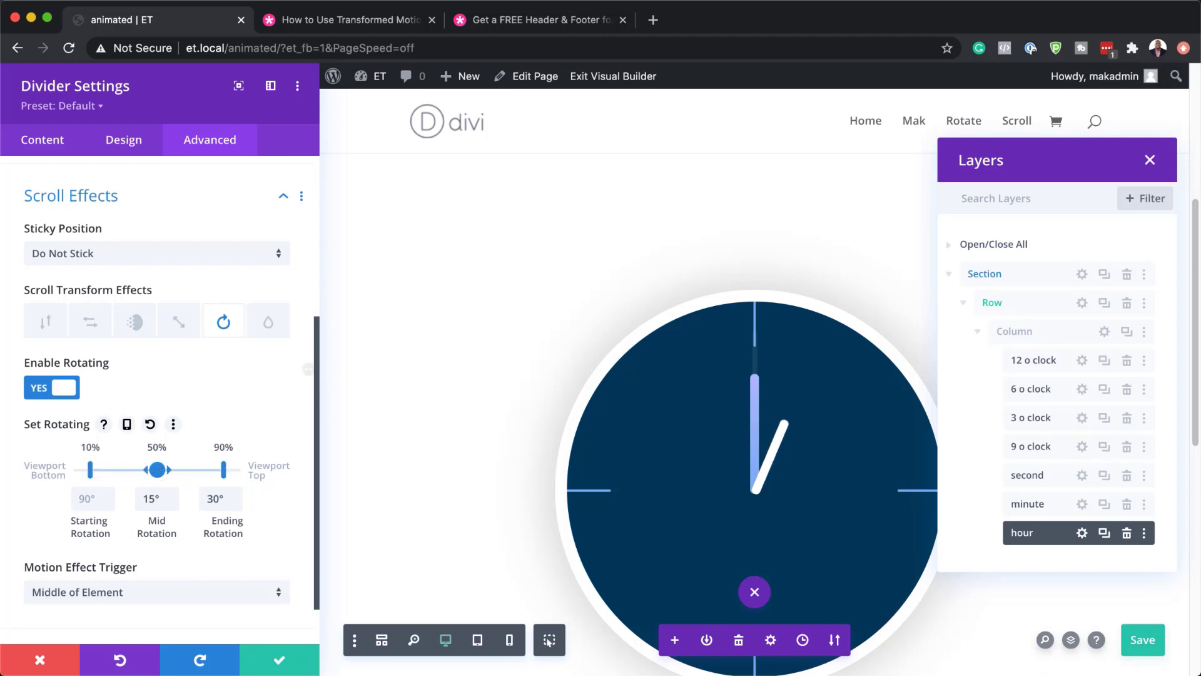
Step: Set the hour divider's motion effect trigger to Top of Element and save its settings
{"action": "scroll", "coordinate": [156, 588], "scroll_direction": "down", "scroll_amount": 1}
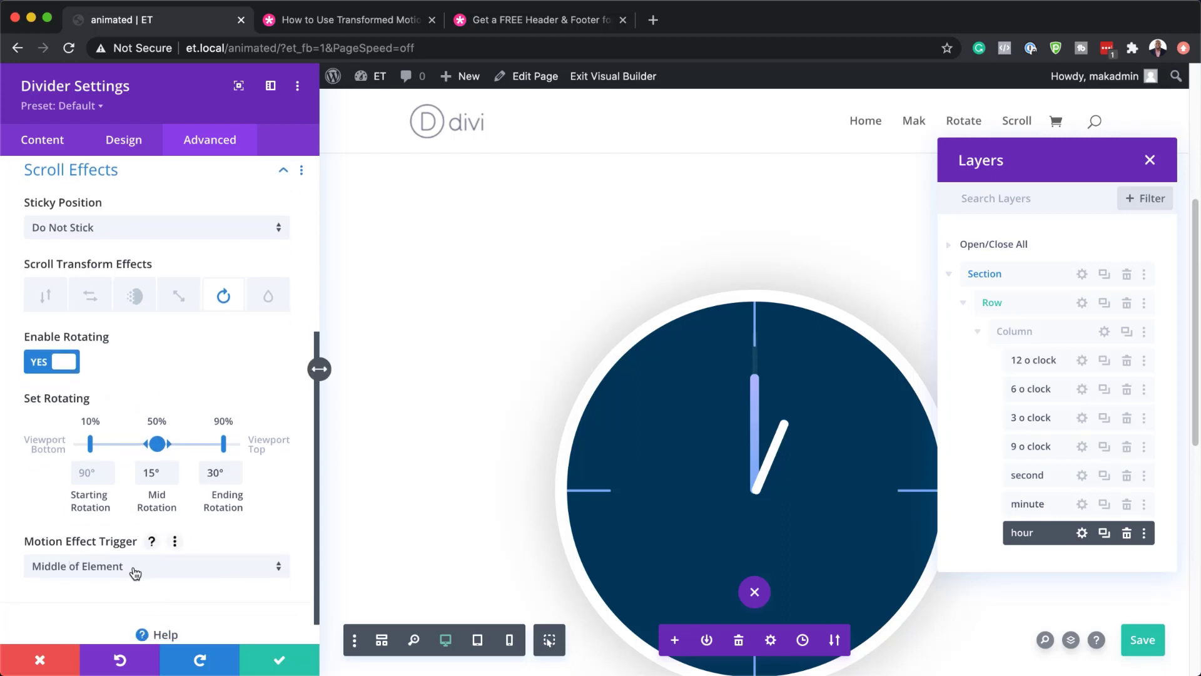
{"action": "left_click", "coordinate": [135, 573]}
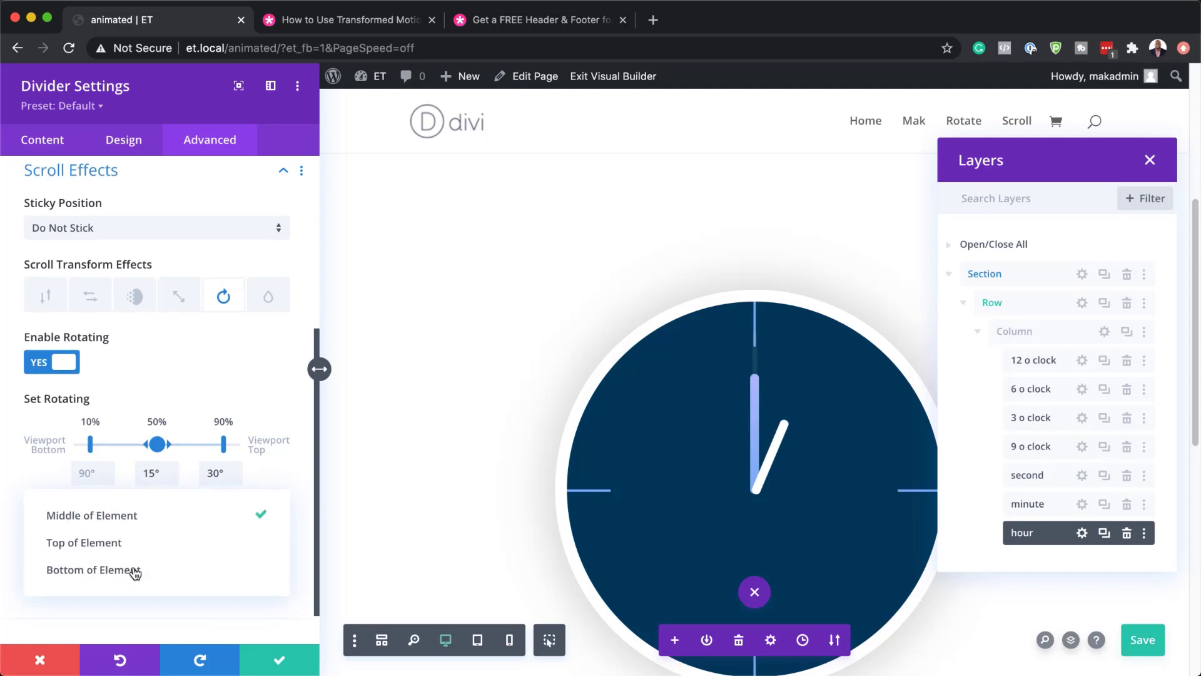
{"action": "left_click", "coordinate": [153, 543]}
{"action": "scroll", "coordinate": [130, 335], "scroll_direction": "down", "scroll_amount": 1}
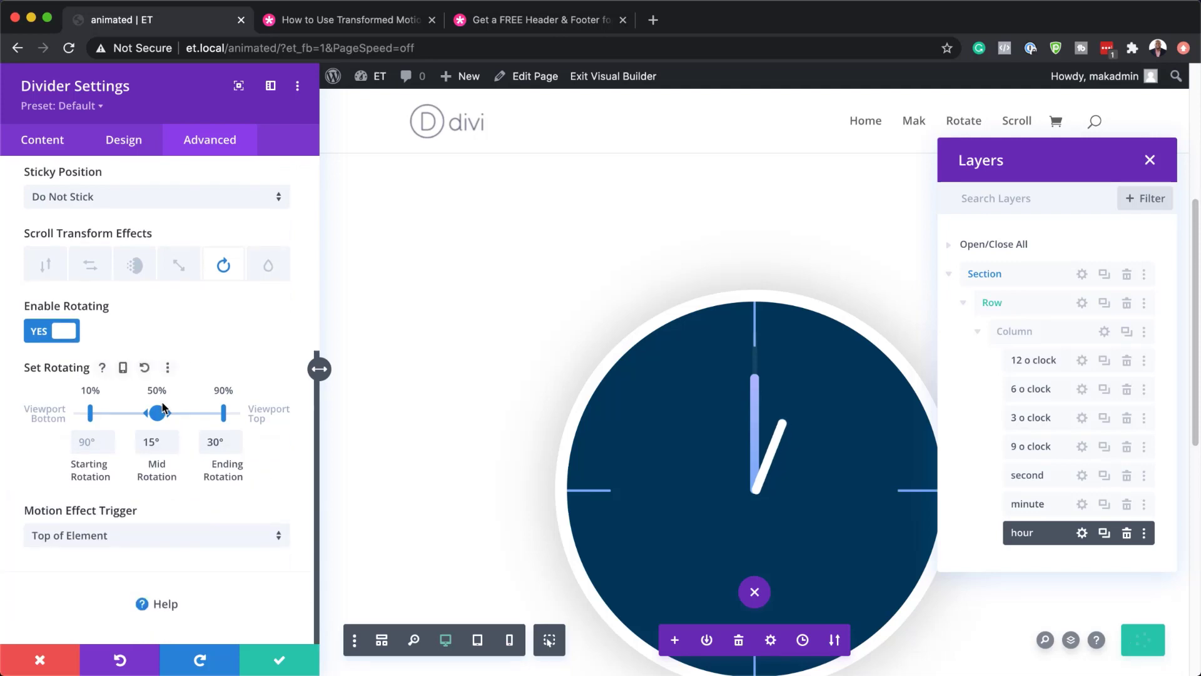
{"action": "left_click", "coordinate": [282, 664]}
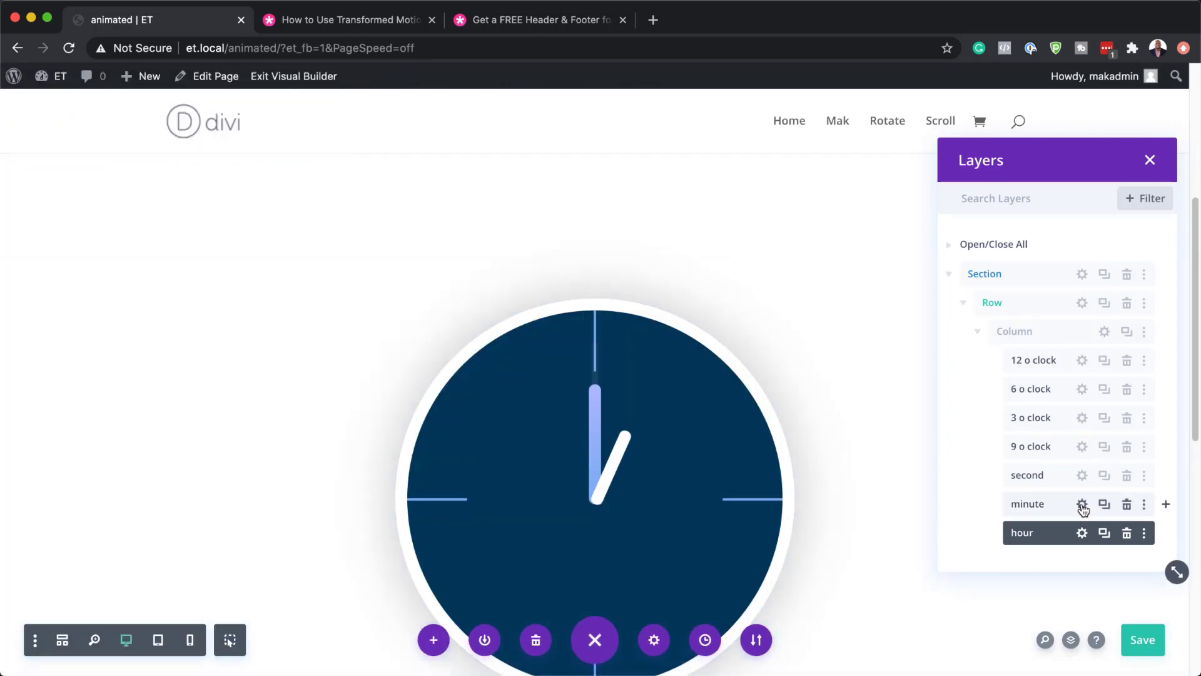
Step: Enable the Rotating scroll transform effect on the minute divider
{"action": "left_click", "coordinate": [1081, 506]}
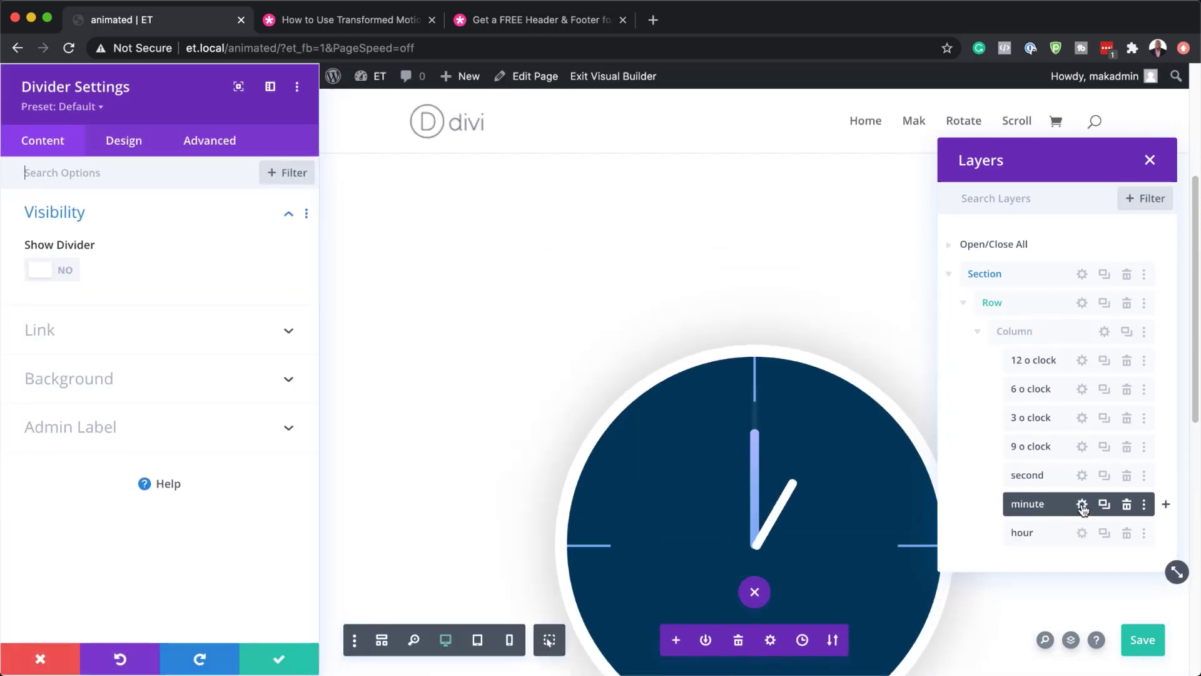
{"action": "left_click", "coordinate": [209, 140]}
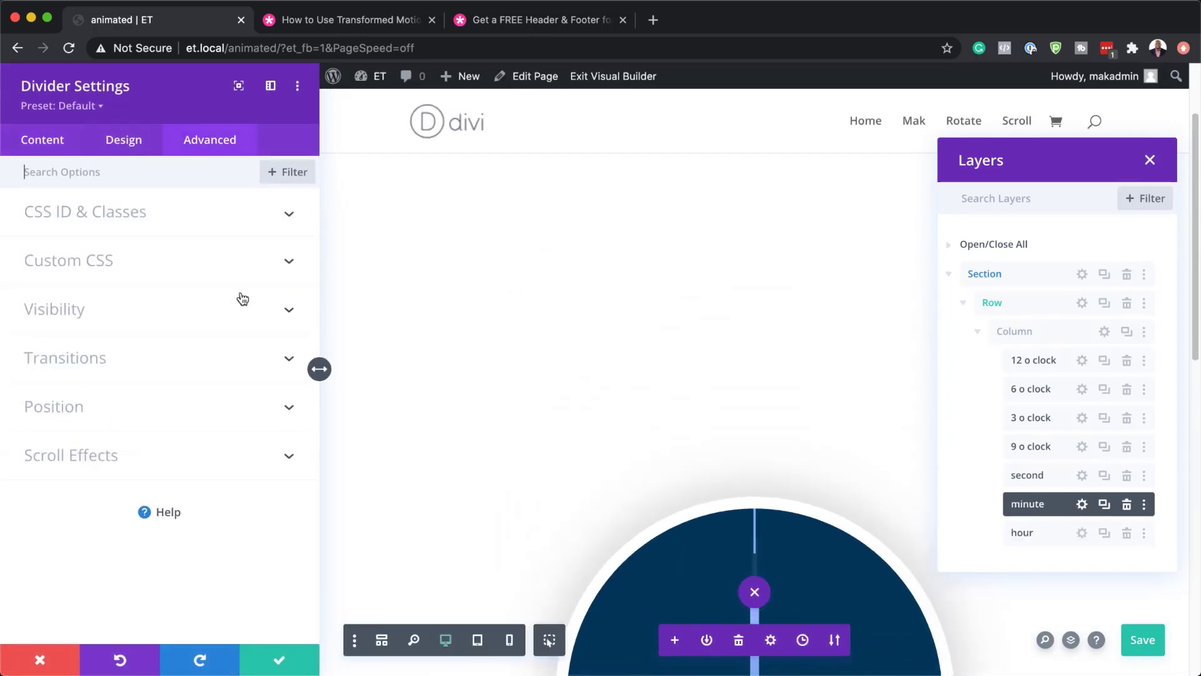
{"action": "left_click", "coordinate": [114, 456]}
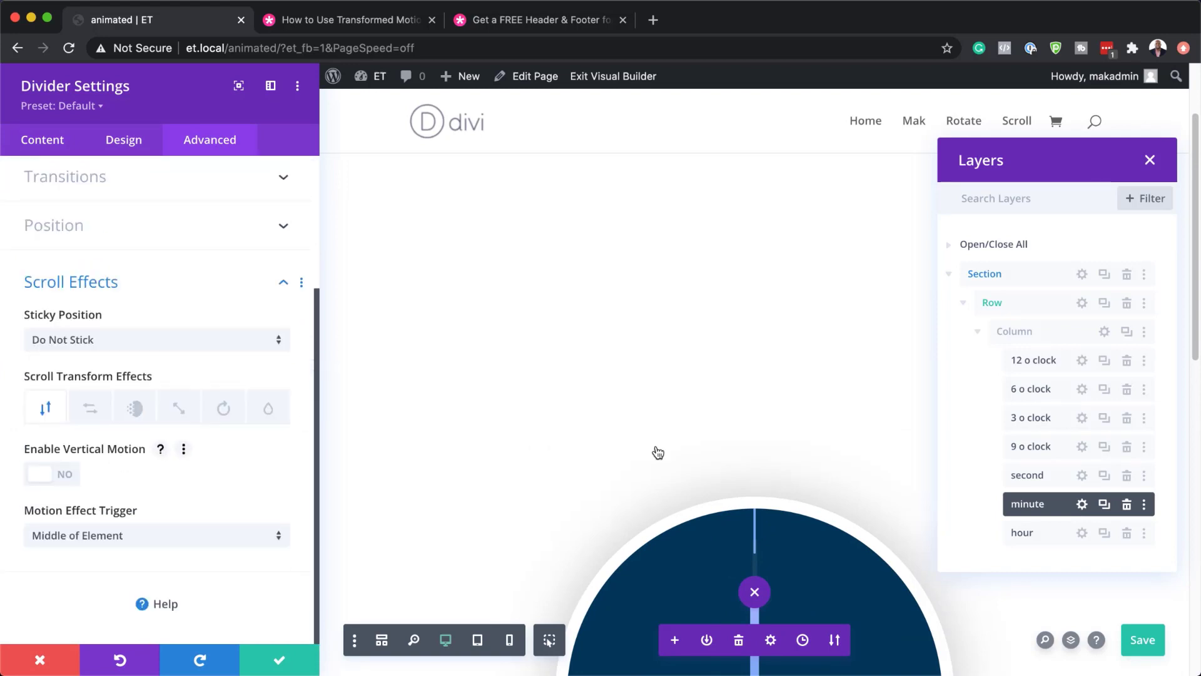
{"action": "scroll", "coordinate": [658, 452], "scroll_direction": "down", "scroll_amount": 2}
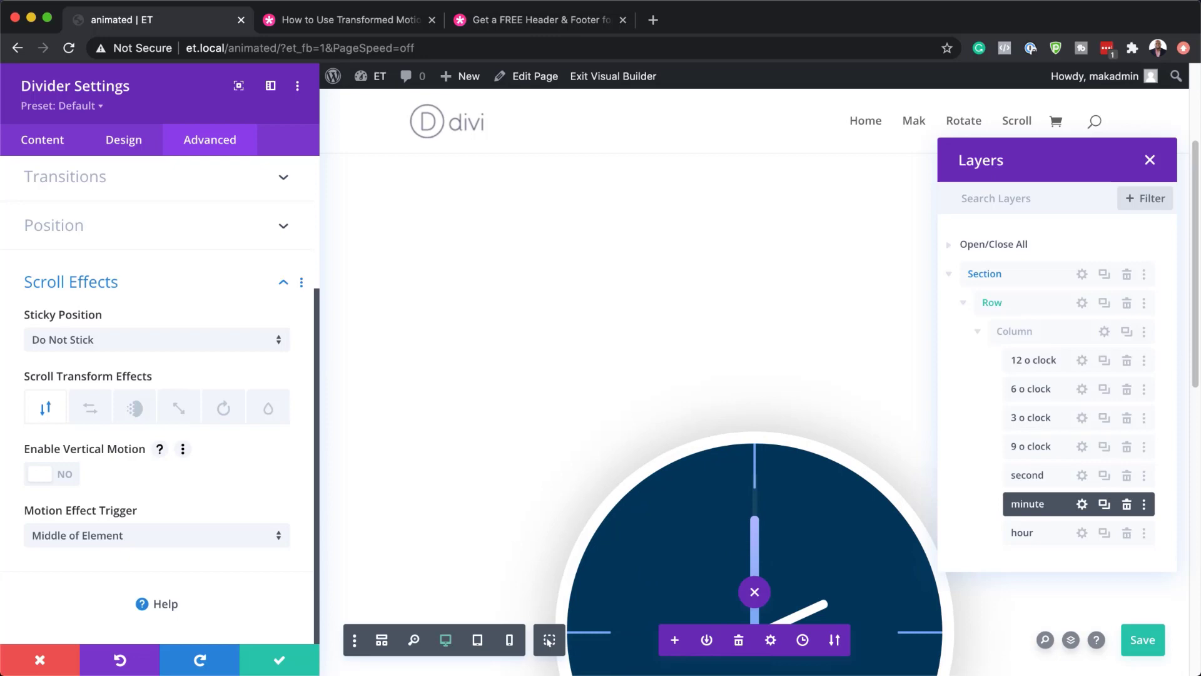
{"action": "left_click", "coordinate": [224, 410]}
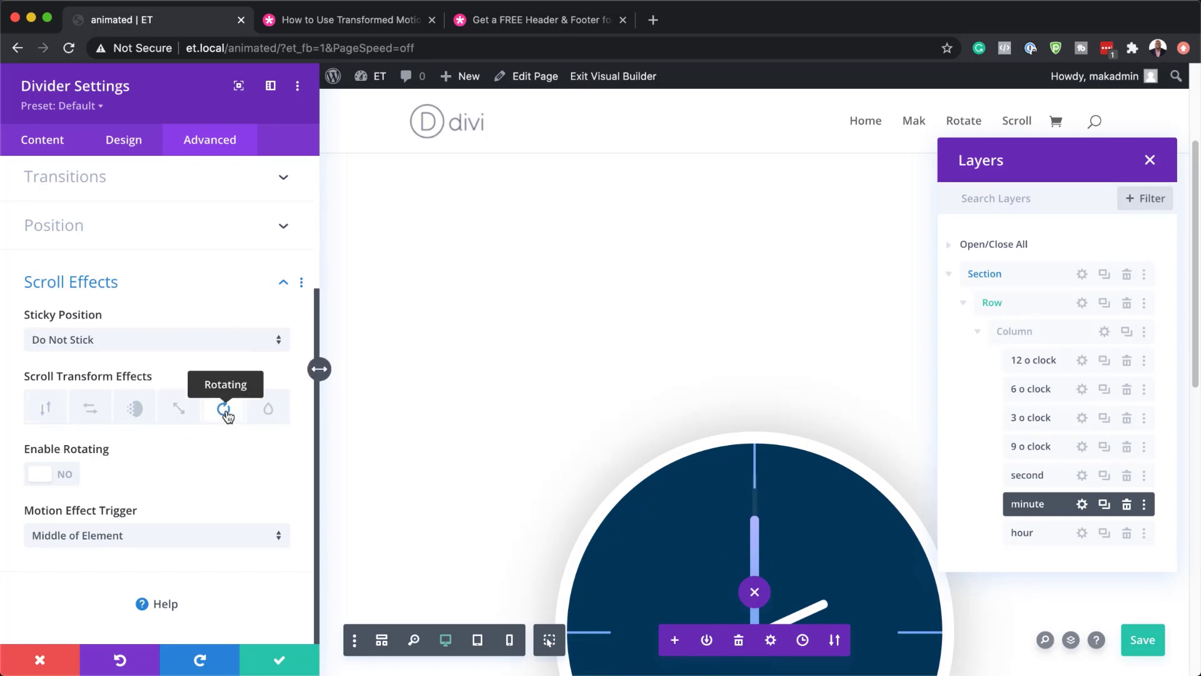
{"action": "left_click", "coordinate": [63, 475]}
{"action": "scroll", "coordinate": [177, 489], "scroll_direction": "down", "scroll_amount": 3}
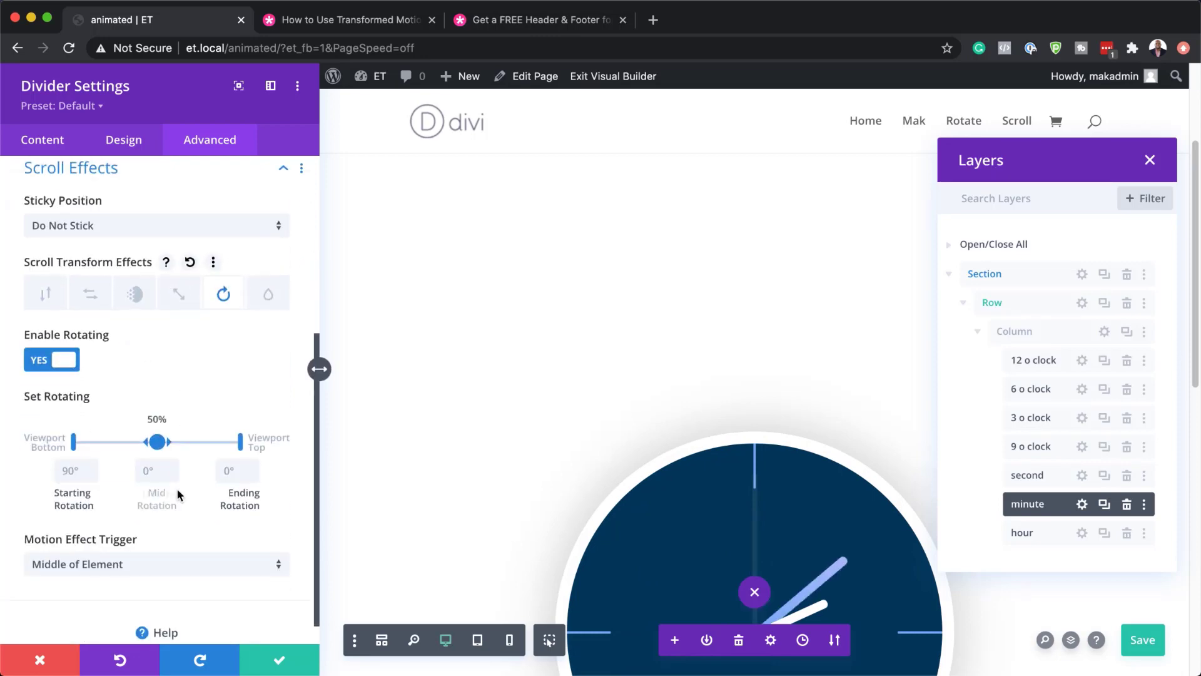
Step: Set the minute divider's mid rotation to 180° and ending rotation to 360°, with the effect running from 10% to 90% of the viewport
{"action": "left_click", "coordinate": [147, 477]}
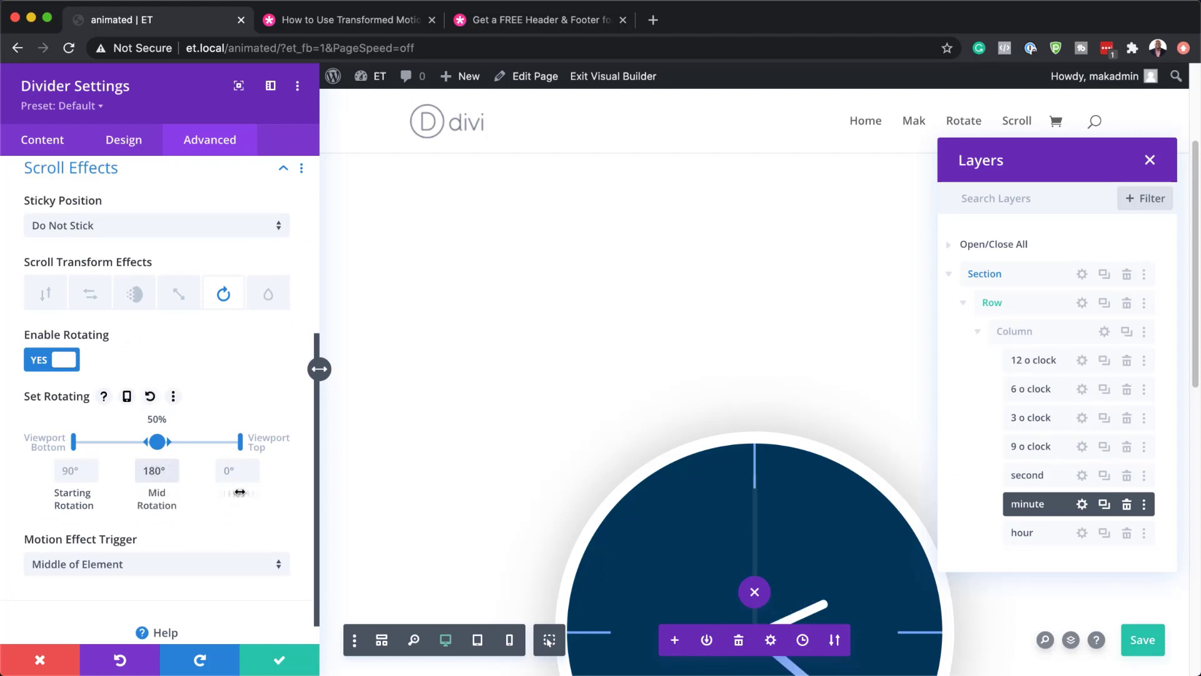
{"action": "scroll", "coordinate": [510, 443], "scroll_direction": "down", "scroll_amount": 4}
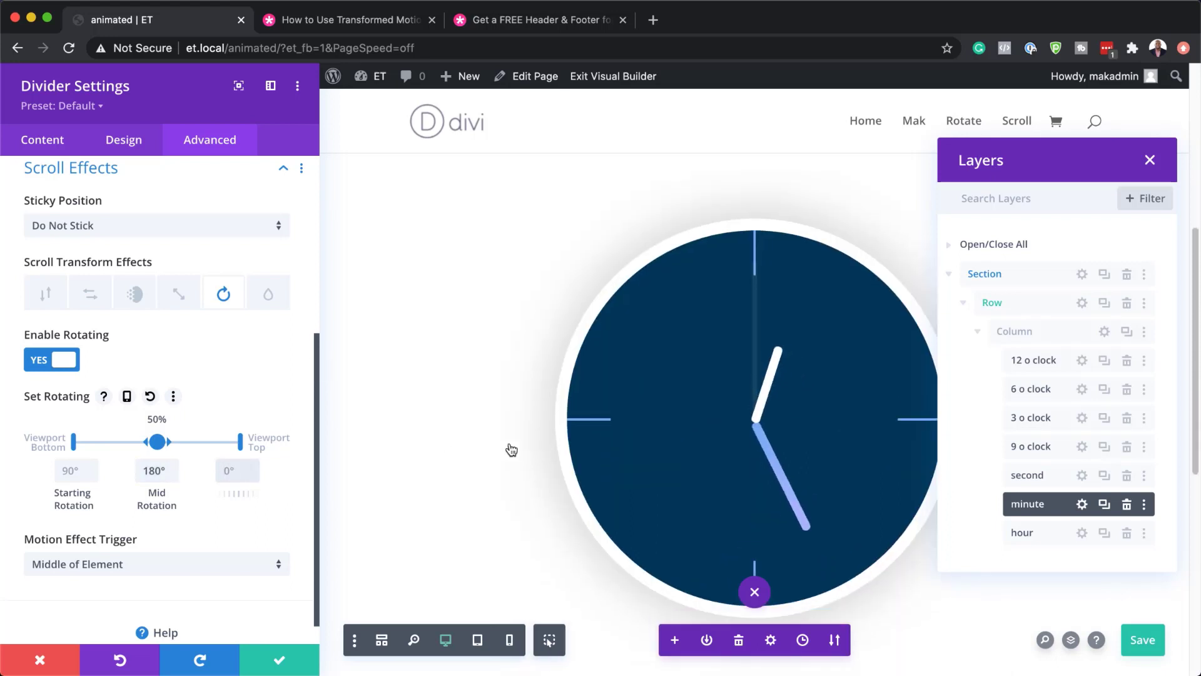
{"action": "left_click", "coordinate": [238, 471]}
{"action": "type", "text": "360"}
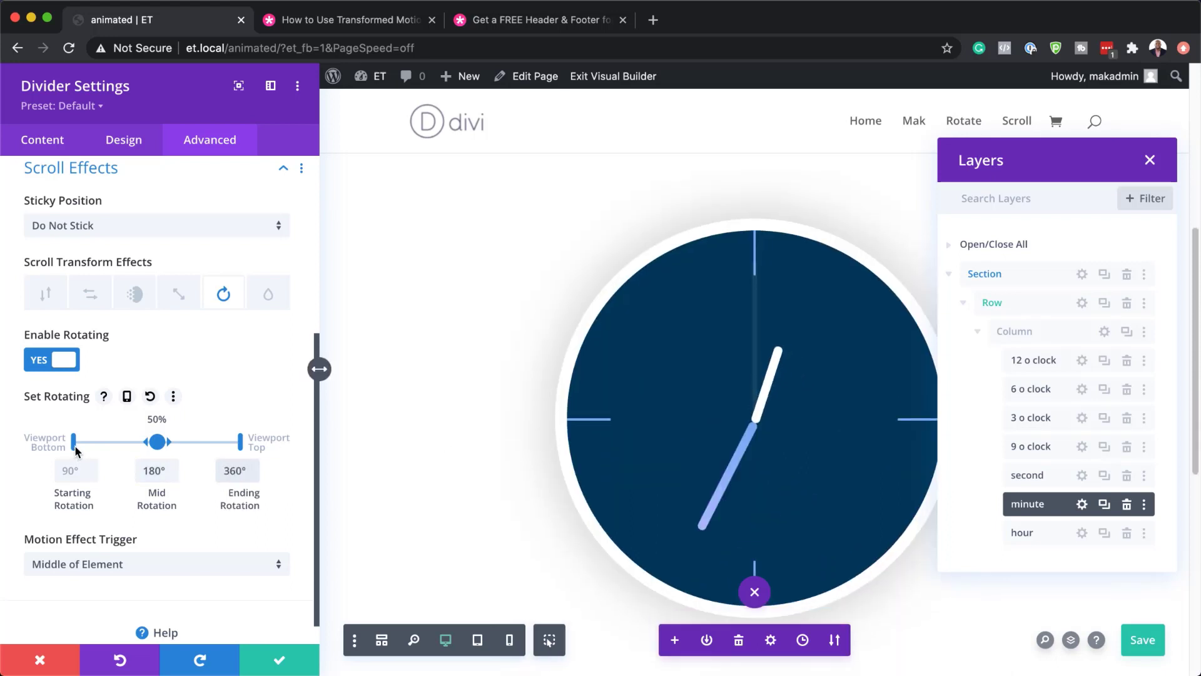
{"action": "left_click_drag", "start_coordinate": [74, 445], "coordinate": [90, 442]}
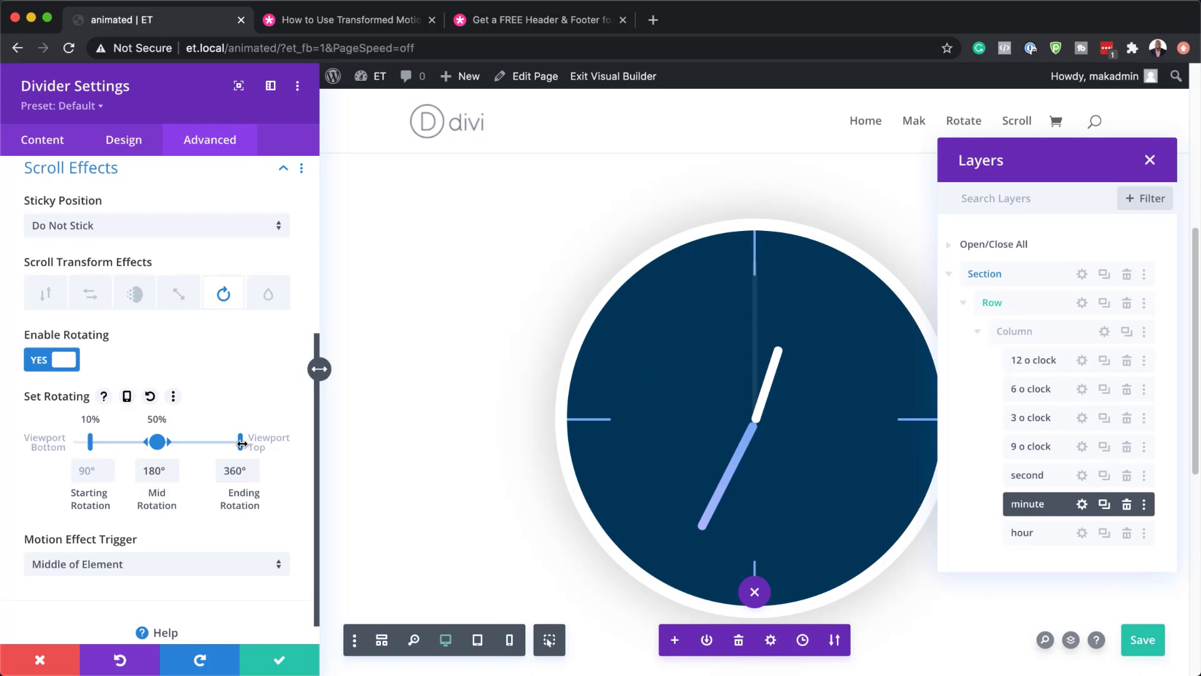
{"action": "left_click_drag", "start_coordinate": [241, 443], "coordinate": [226, 445]}
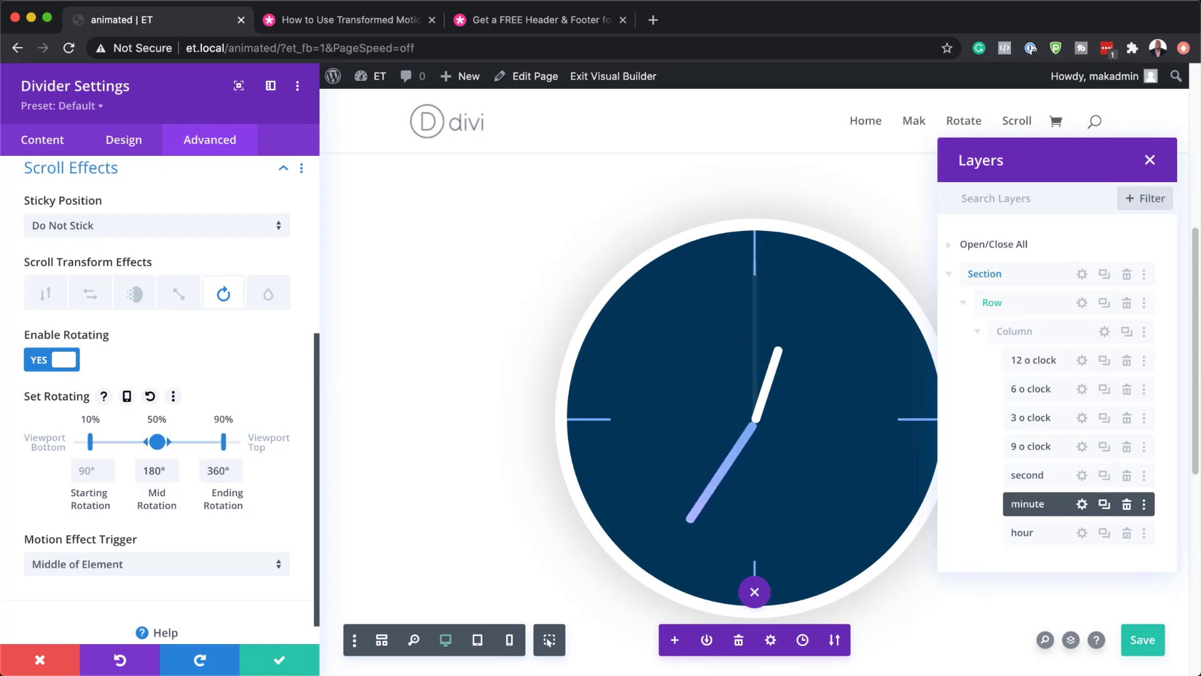
Step: Set the minute divider's motion effect trigger to Top of Element and save its settings
{"action": "scroll", "coordinate": [170, 548], "scroll_direction": "down", "scroll_amount": 1}
{"action": "left_click", "coordinate": [174, 541]}
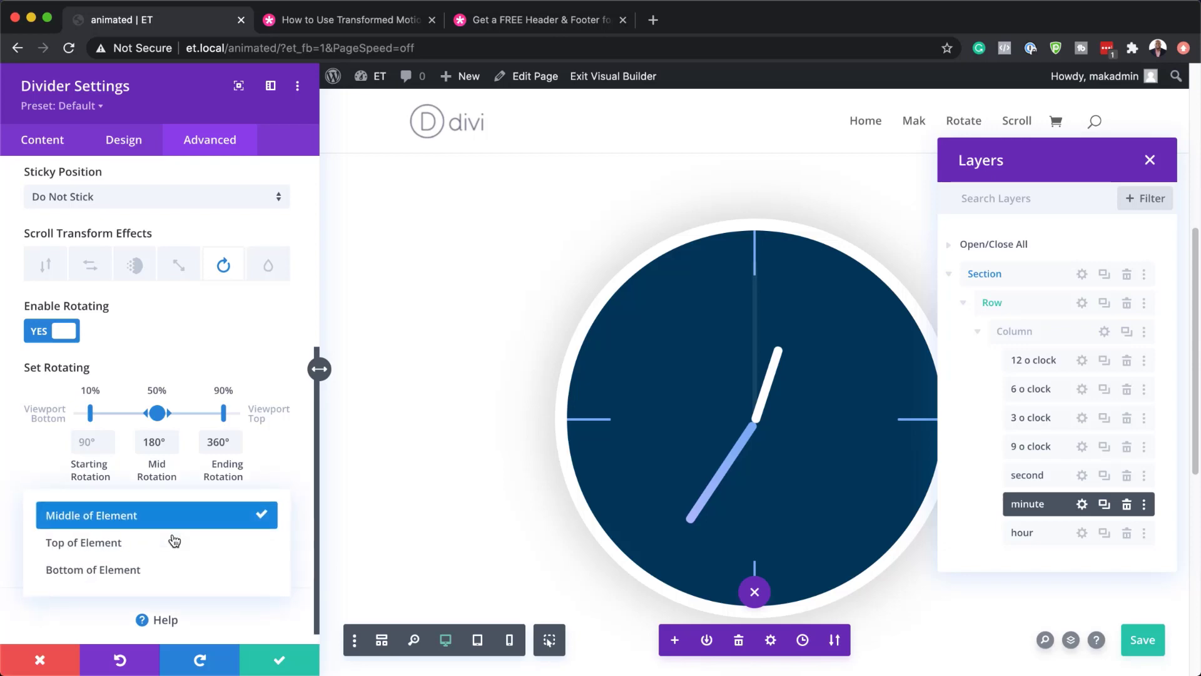
{"action": "left_click", "coordinate": [169, 548]}
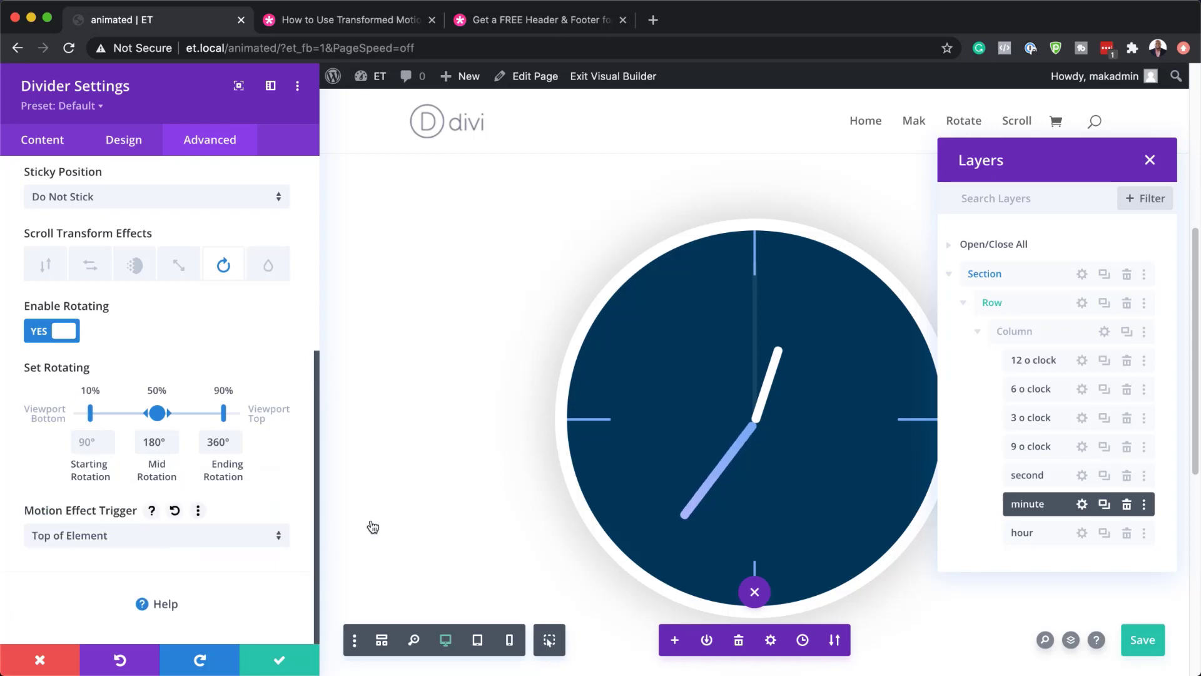
{"action": "left_click", "coordinate": [279, 659]}
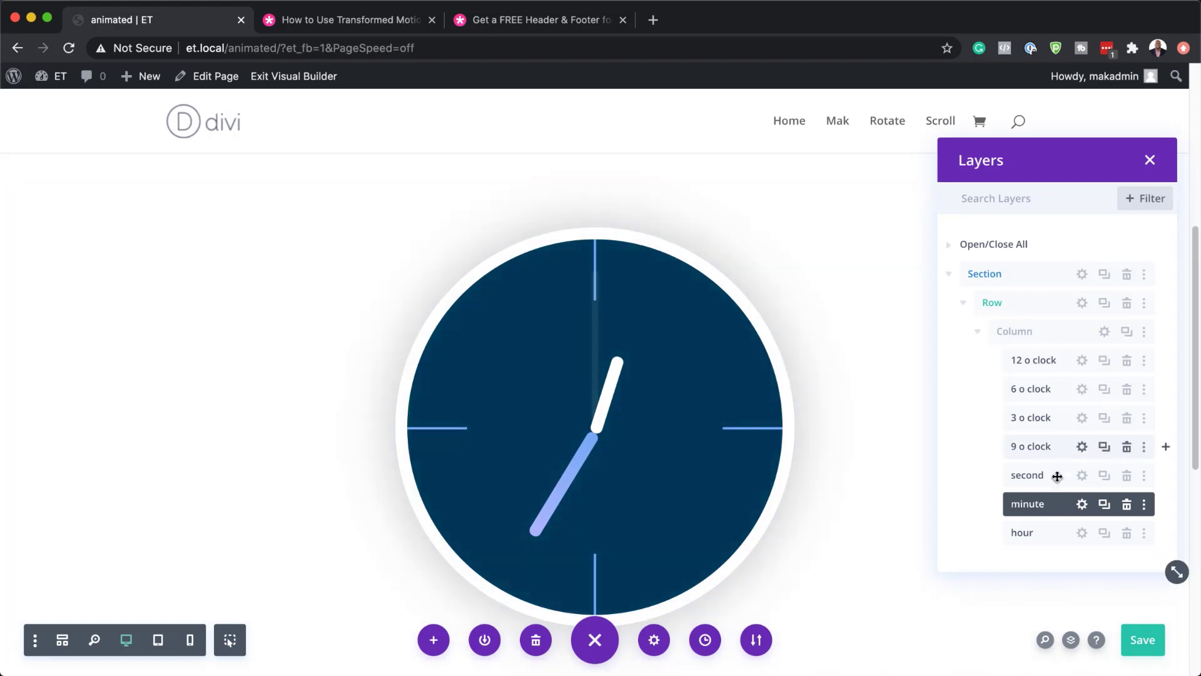
Step: Enable the Rotating scroll transform effect on the second divider
{"action": "left_click", "coordinate": [1082, 475]}
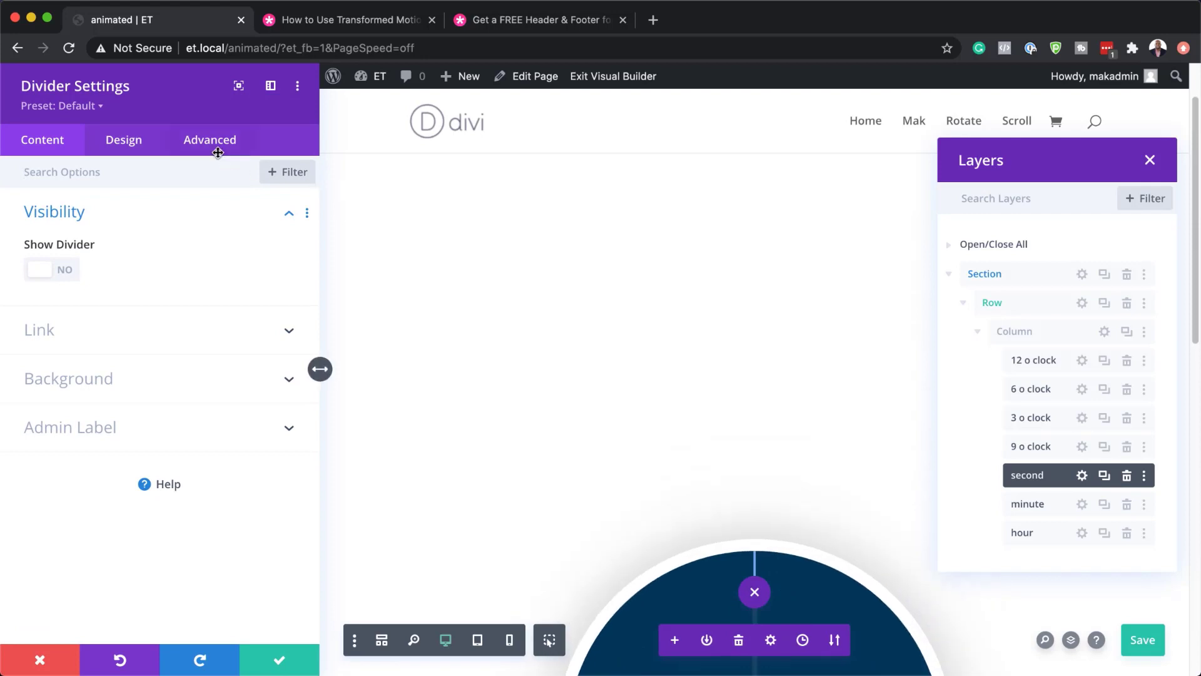
{"action": "left_click", "coordinate": [210, 143]}
{"action": "left_click", "coordinate": [152, 456]}
{"action": "scroll", "coordinate": [260, 448], "scroll_direction": "down", "scroll_amount": 3}
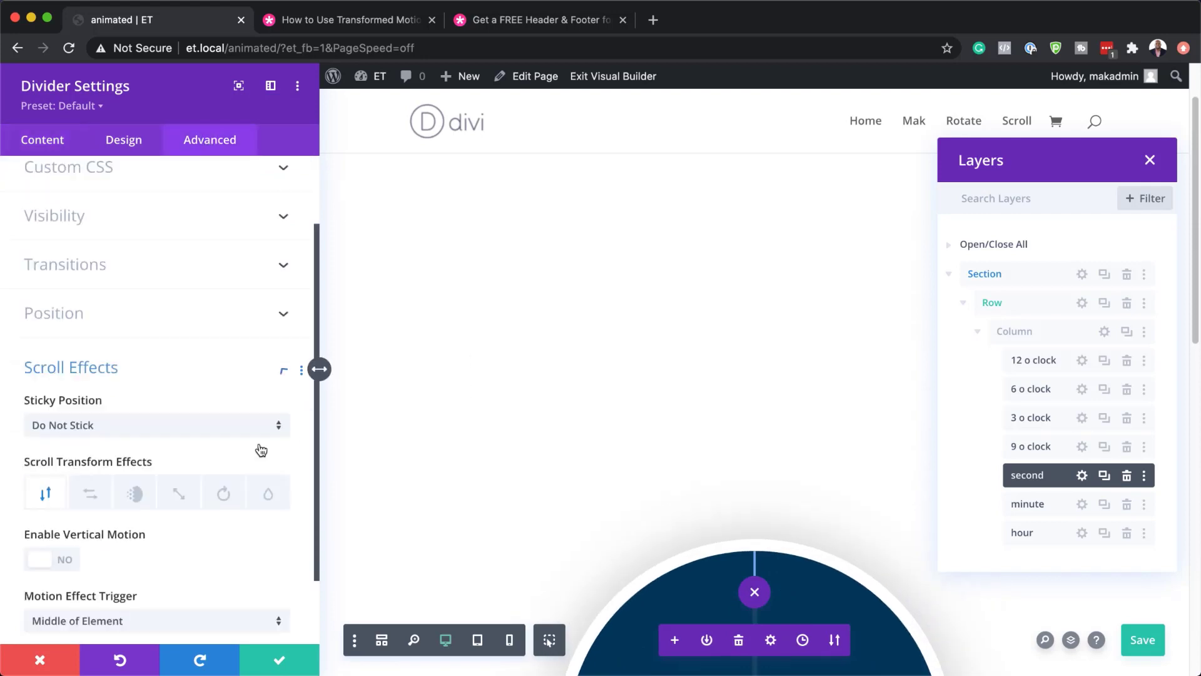
{"action": "scroll", "coordinate": [490, 444], "scroll_direction": "down", "scroll_amount": 4}
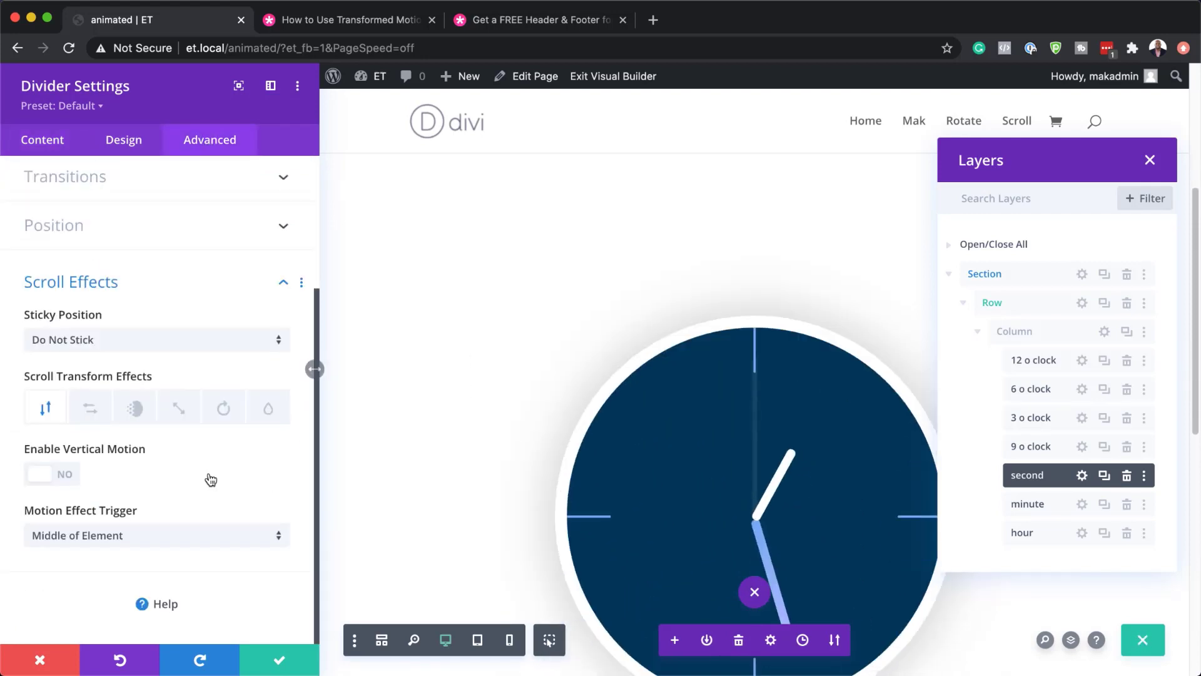
{"action": "left_click", "coordinate": [223, 408]}
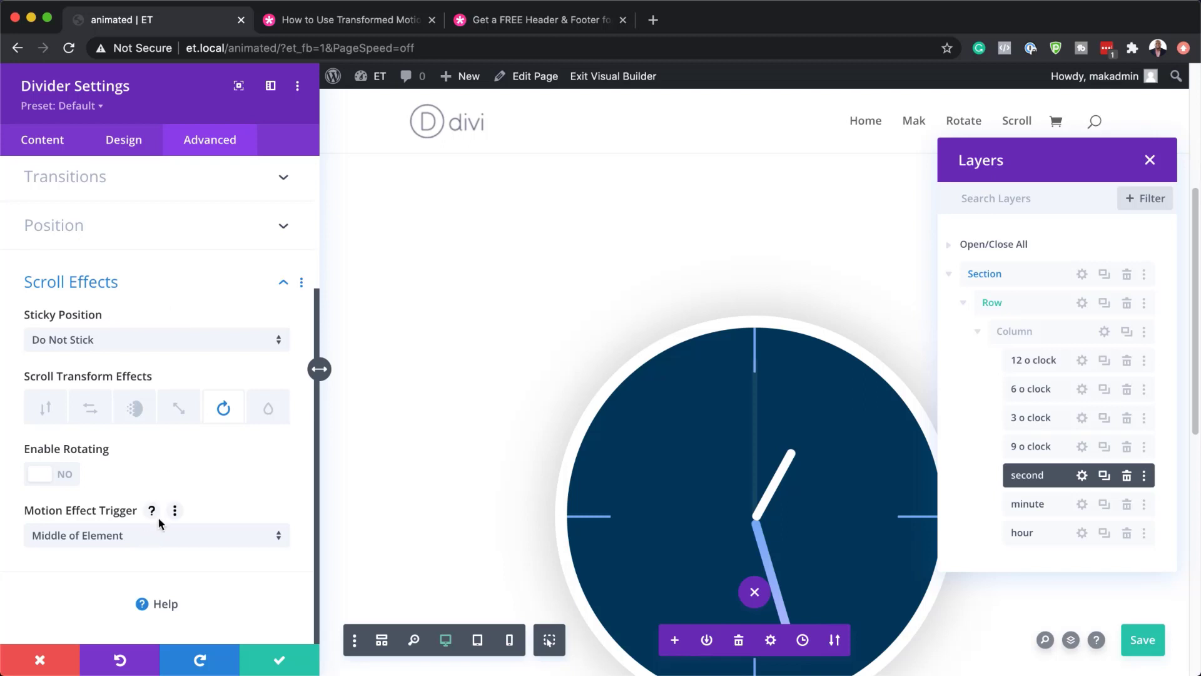
{"action": "left_click", "coordinate": [63, 476]}
{"action": "scroll", "coordinate": [157, 497], "scroll_direction": "down", "scroll_amount": 2}
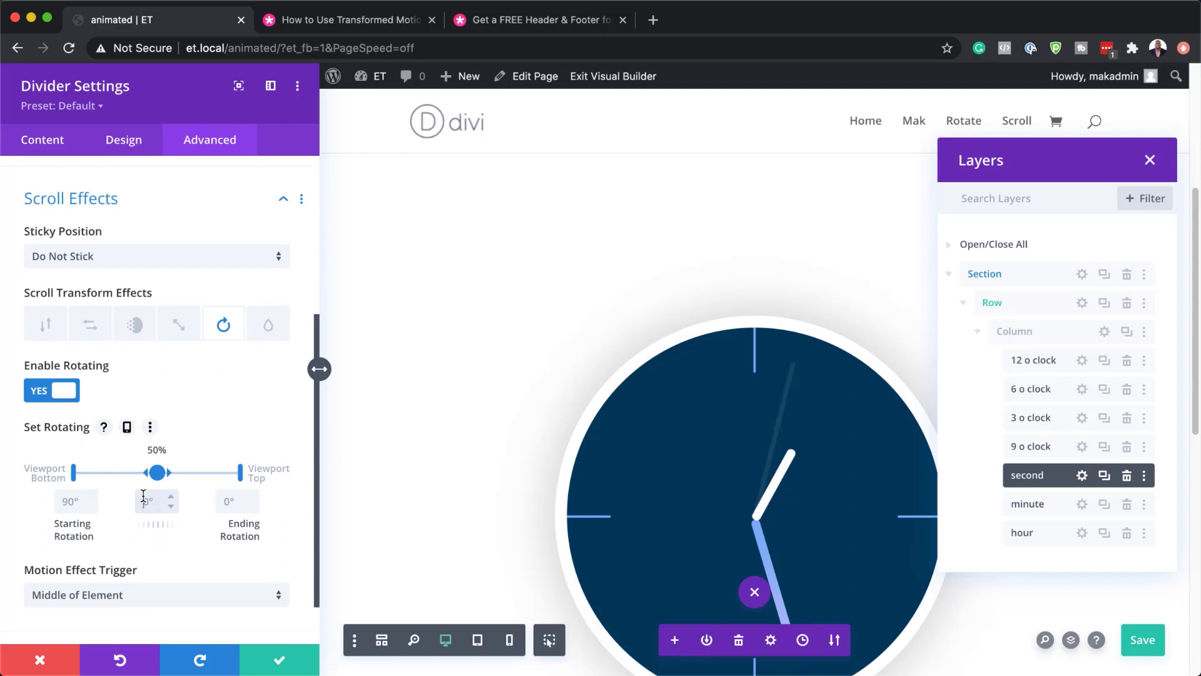
Step: Set the second divider's mid rotation to 5400° and ending rotation to 10800°, running from 10% to 90% of the viewport, and save its settings
{"action": "left_click", "coordinate": [143, 496]}
{"action": "type", "text": "5400"}
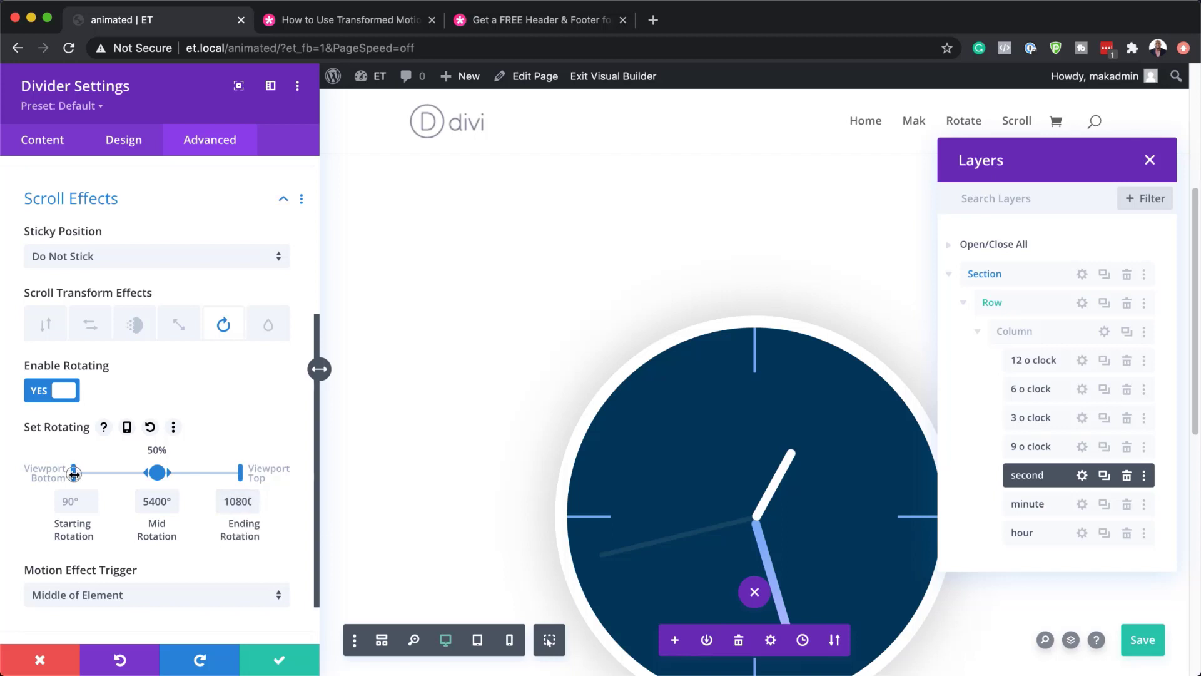
{"action": "left_click_drag", "start_coordinate": [74, 474], "coordinate": [91, 470]}
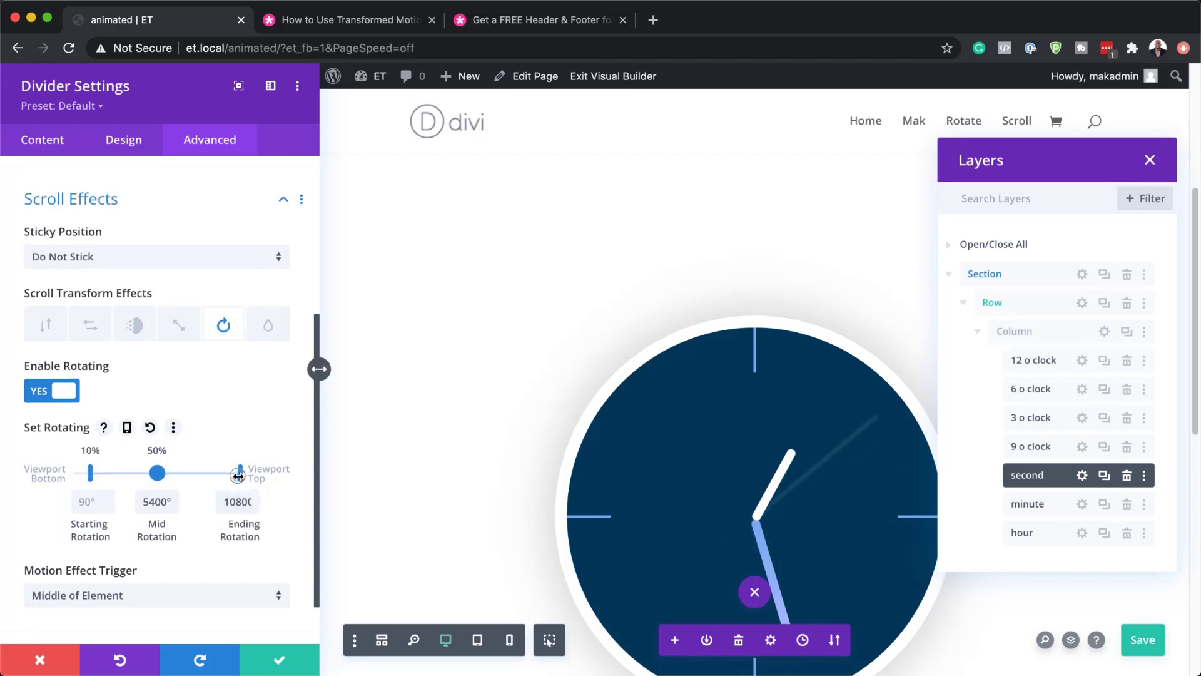
{"action": "left_click_drag", "start_coordinate": [238, 475], "coordinate": [224, 474]}
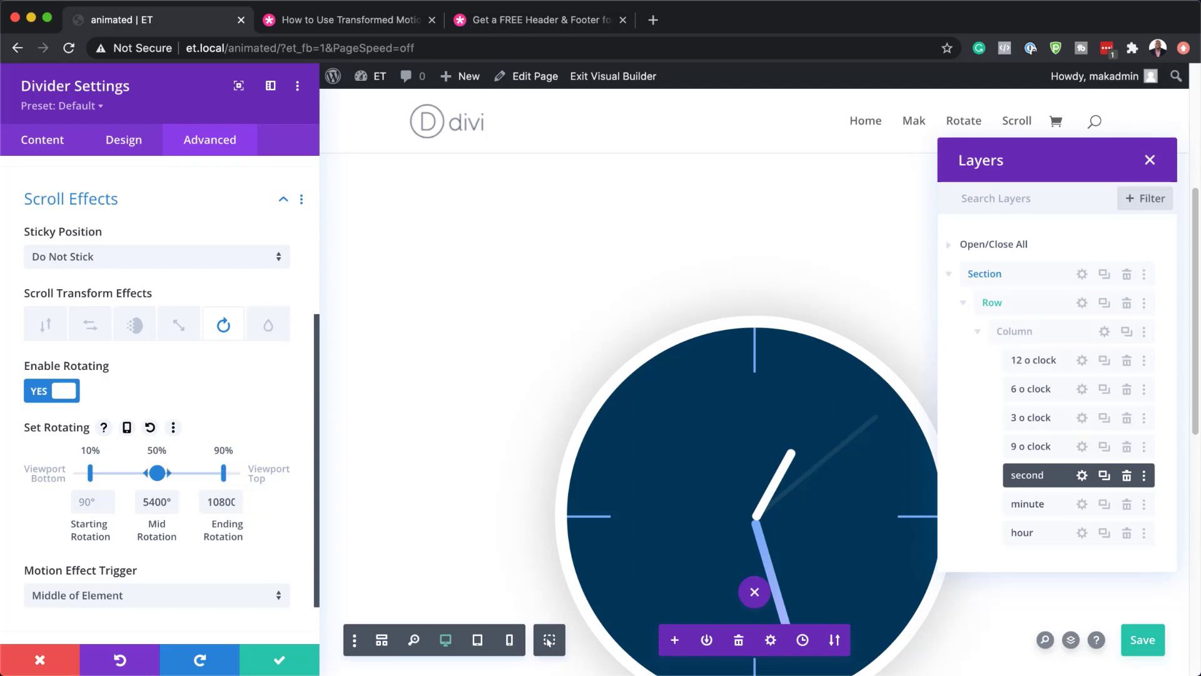
{"action": "left_click", "coordinate": [280, 663]}
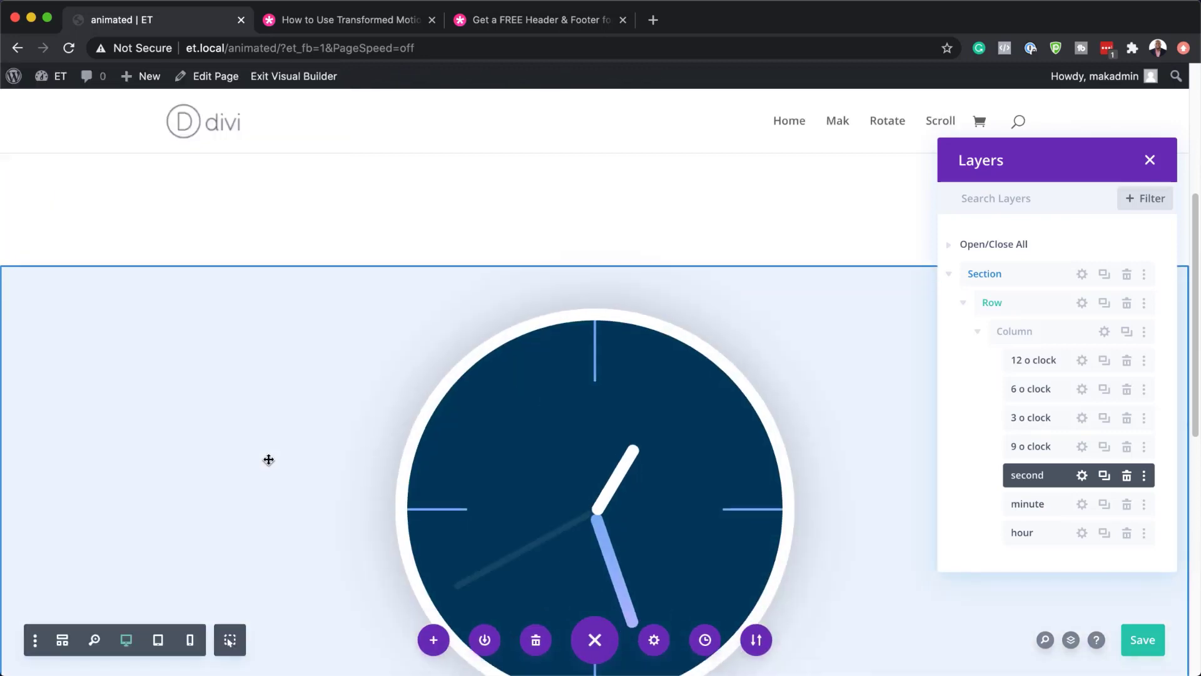
Step: Preview in the builder how the clock's three hands rotate as the page moves down and back up
{"action": "scroll", "coordinate": [270, 465], "scroll_direction": "down", "scroll_amount": 3}
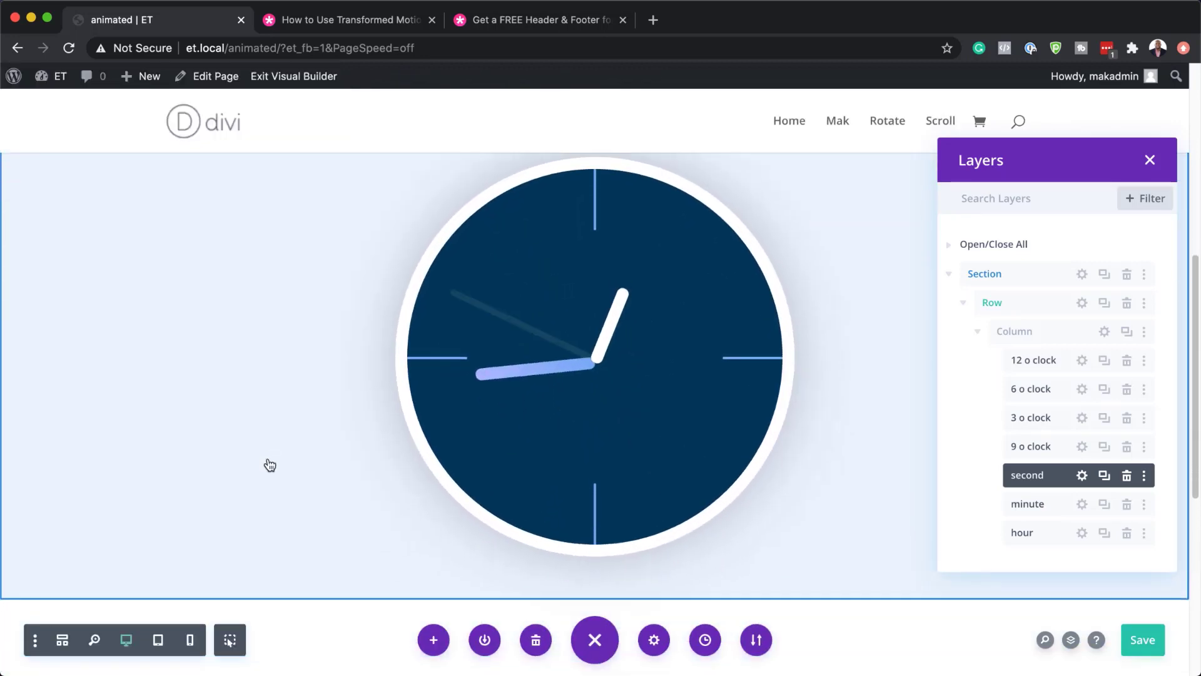
{"action": "scroll", "coordinate": [270, 464], "scroll_direction": "up", "scroll_amount": 3}
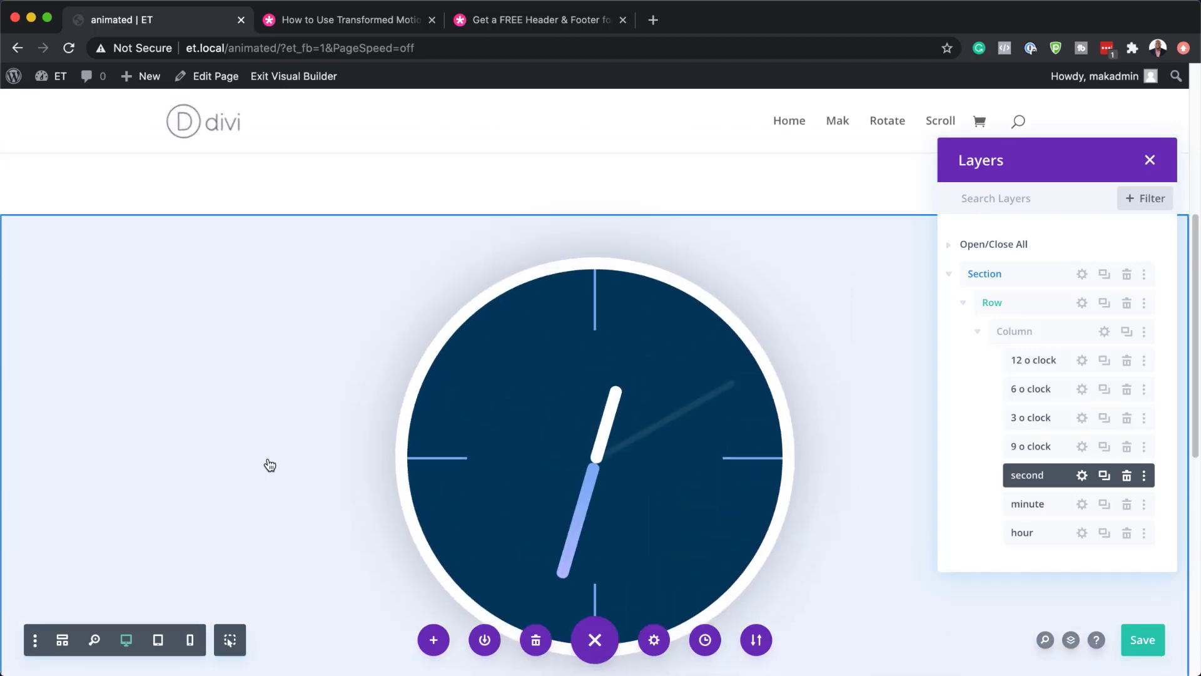
{"action": "scroll", "coordinate": [269, 464], "scroll_direction": "down", "scroll_amount": 5}
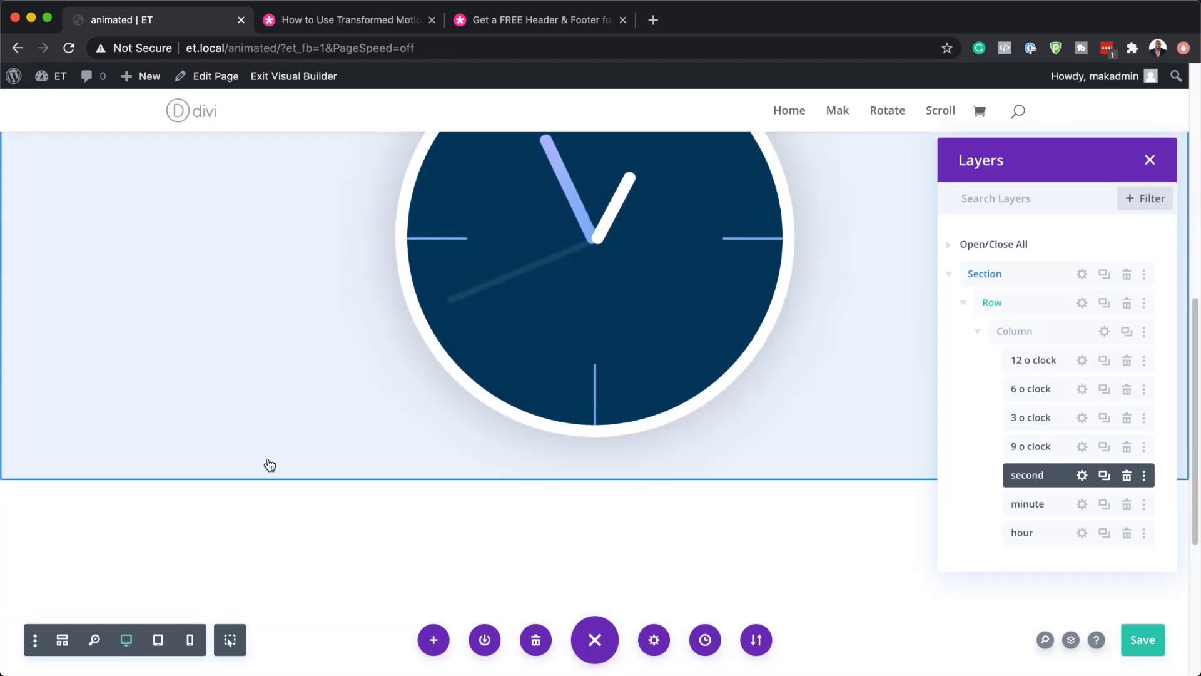
{"action": "scroll", "coordinate": [270, 465], "scroll_direction": "up", "scroll_amount": 5}
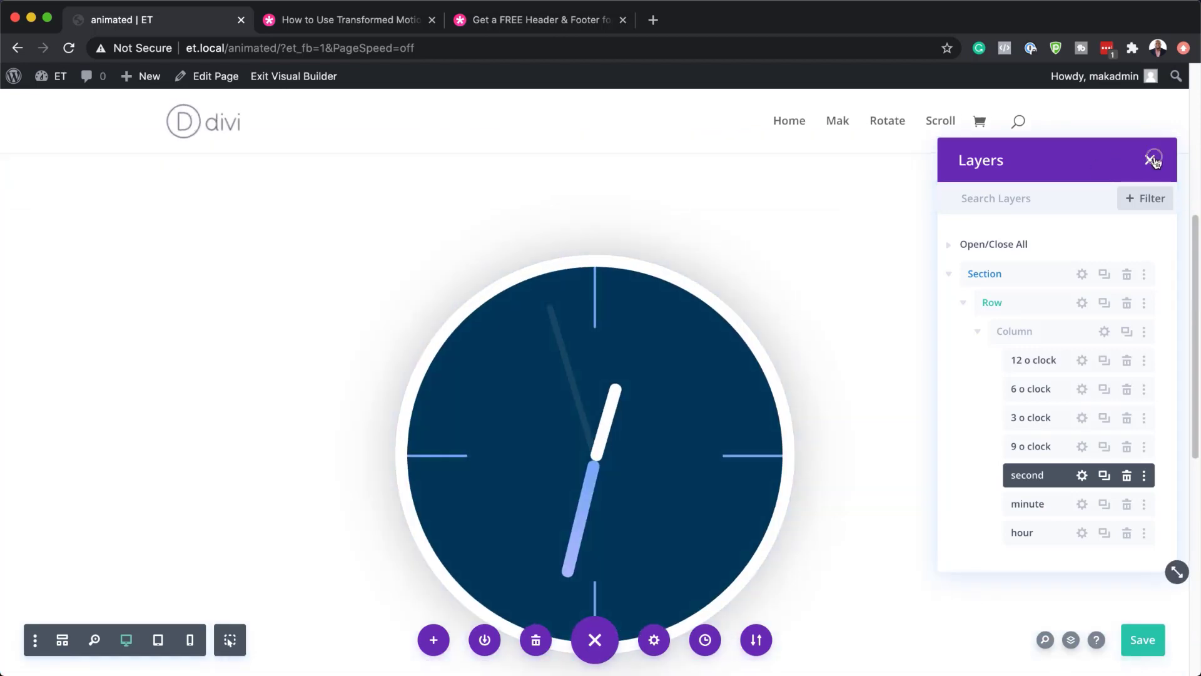
Step: Close the Layers panel, exit the Visual Builder and examine the clock hands' scroll rotation on the live page
{"action": "left_click", "coordinate": [1153, 158]}
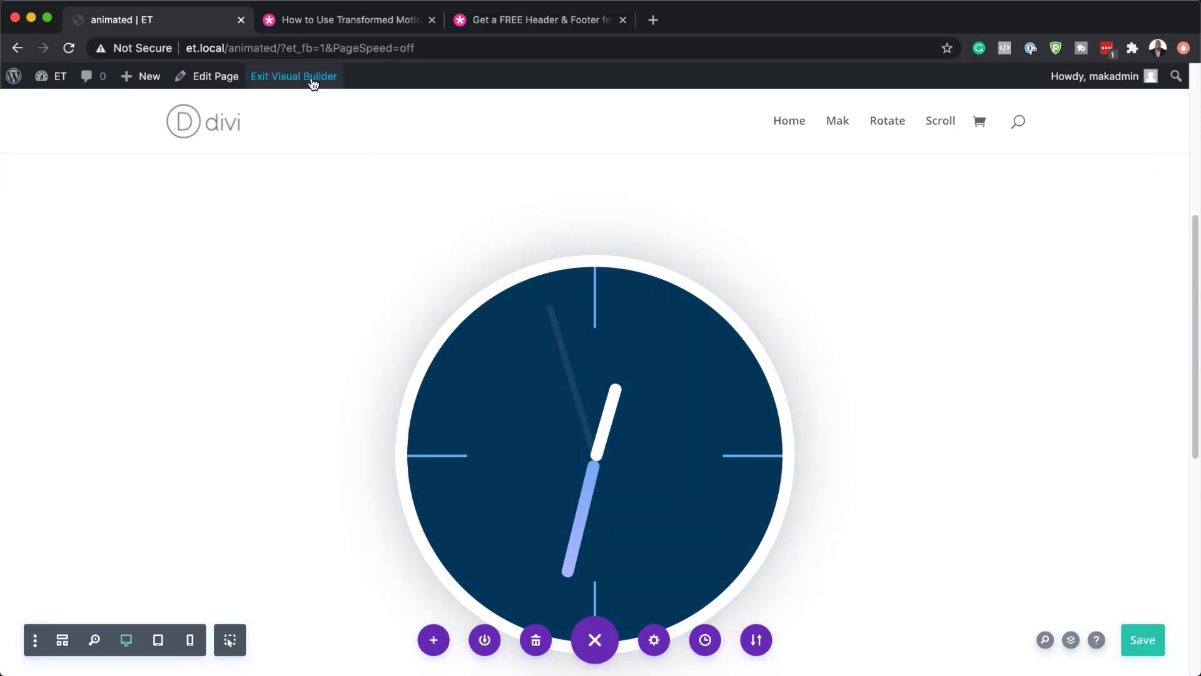
{"action": "left_click", "coordinate": [313, 83]}
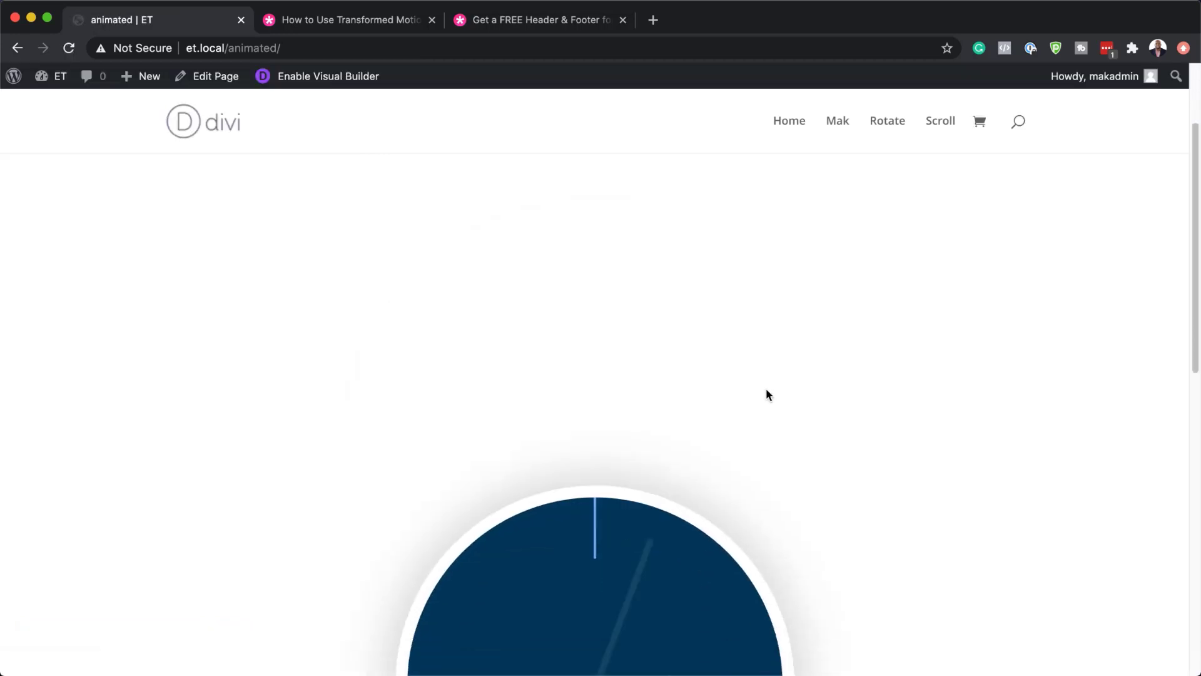
{"action": "scroll", "coordinate": [765, 395], "scroll_direction": "down", "scroll_amount": 5}
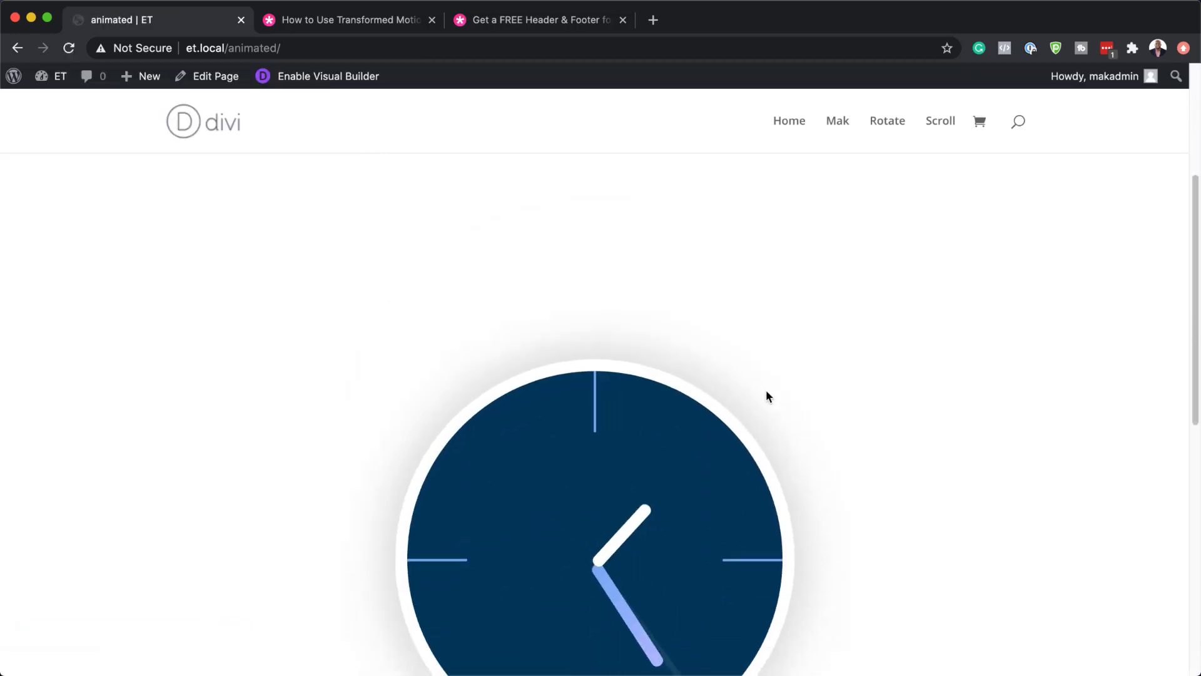
{"action": "scroll", "coordinate": [769, 396], "scroll_direction": "down", "scroll_amount": 5}
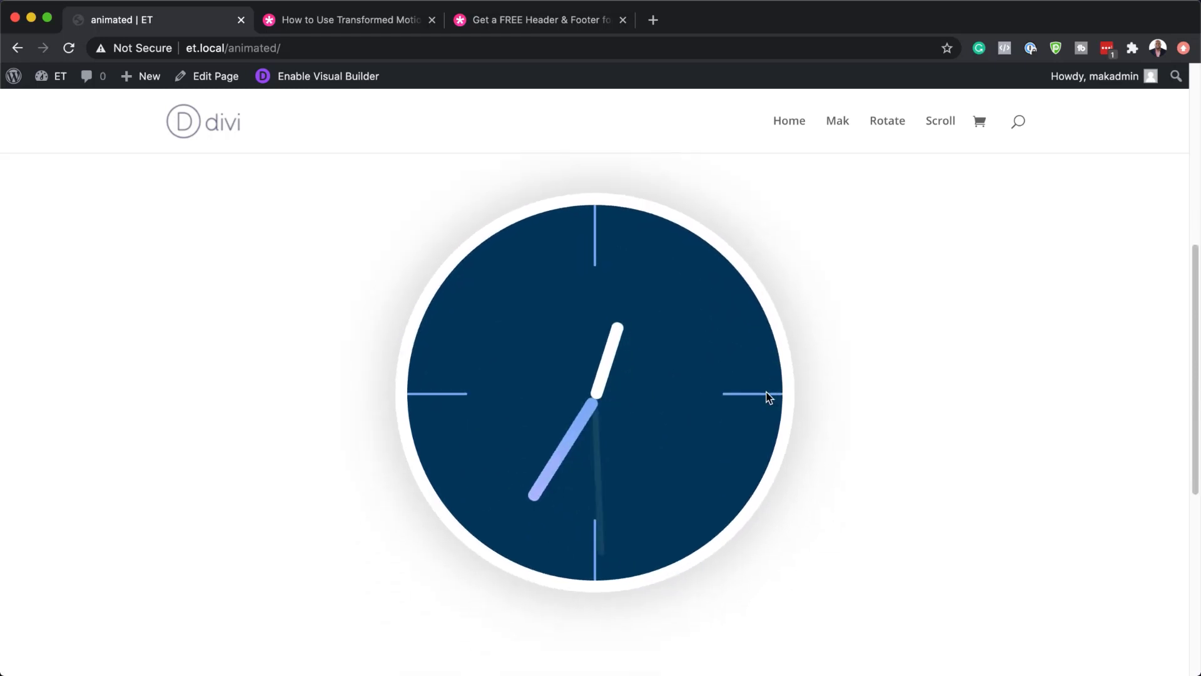
{"action": "scroll", "coordinate": [768, 398], "scroll_direction": "down", "scroll_amount": 4}
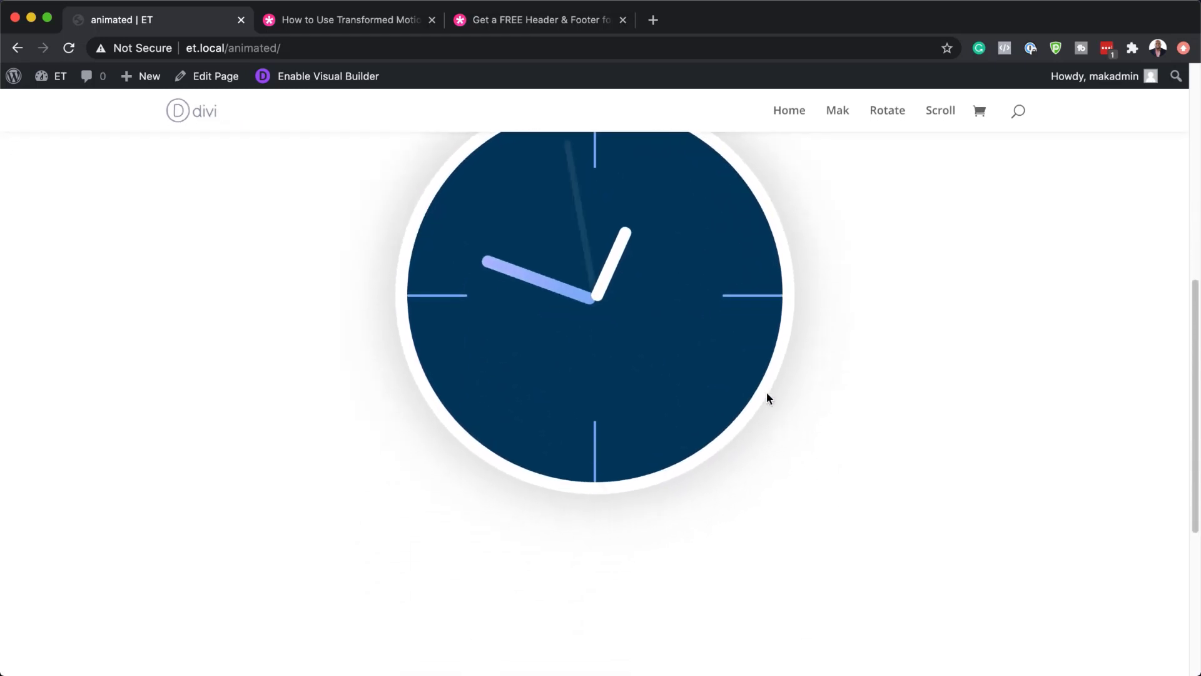